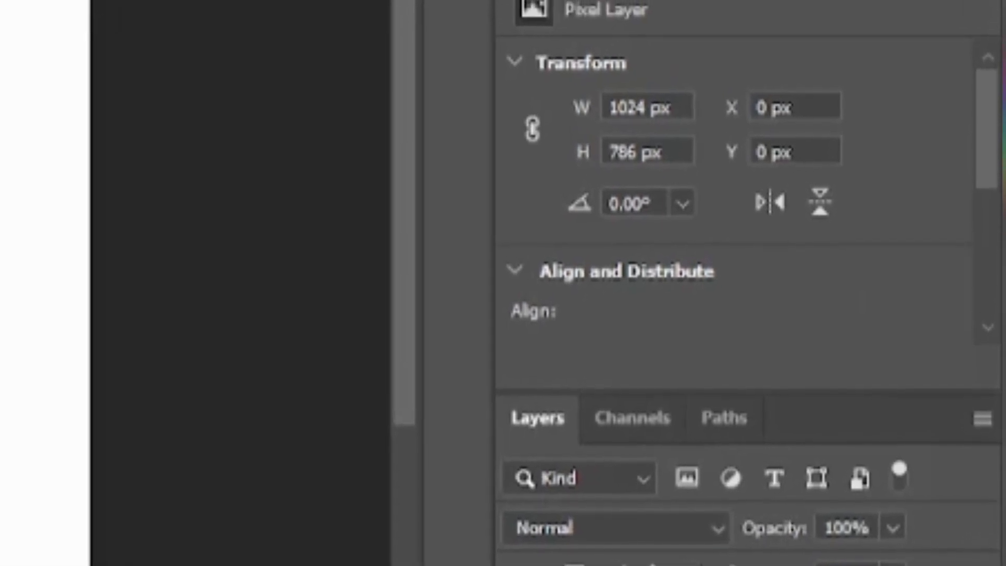
- Add a Gradient Overlay effect to Layer 0
right_click(681, 556)
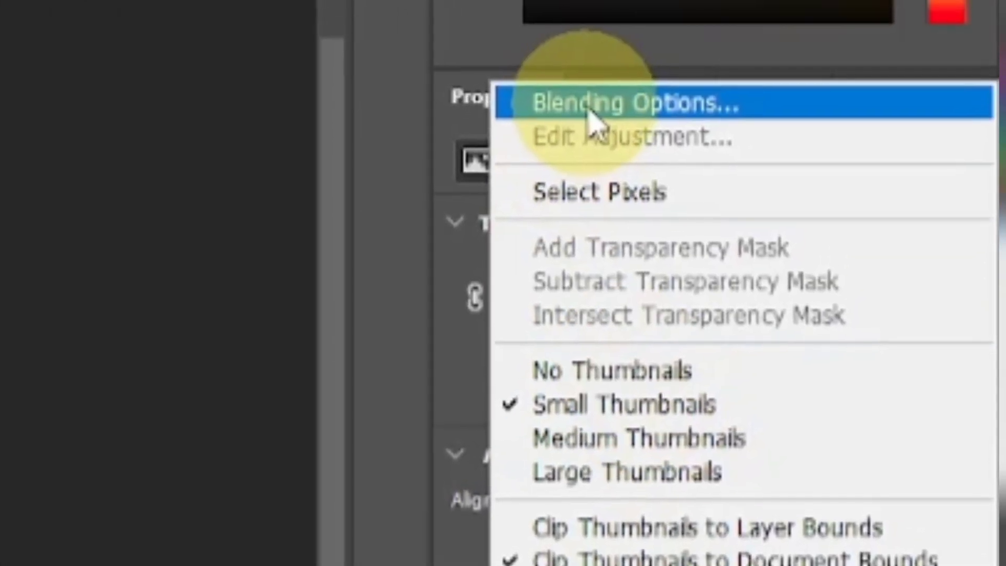
left_click(600, 71)
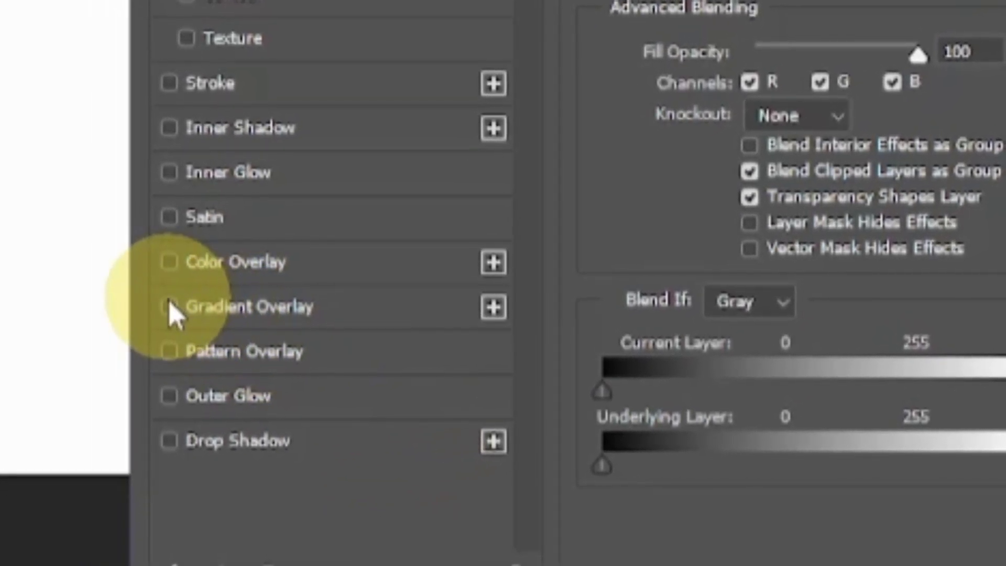
left_click(170, 309)
left_click(215, 310)
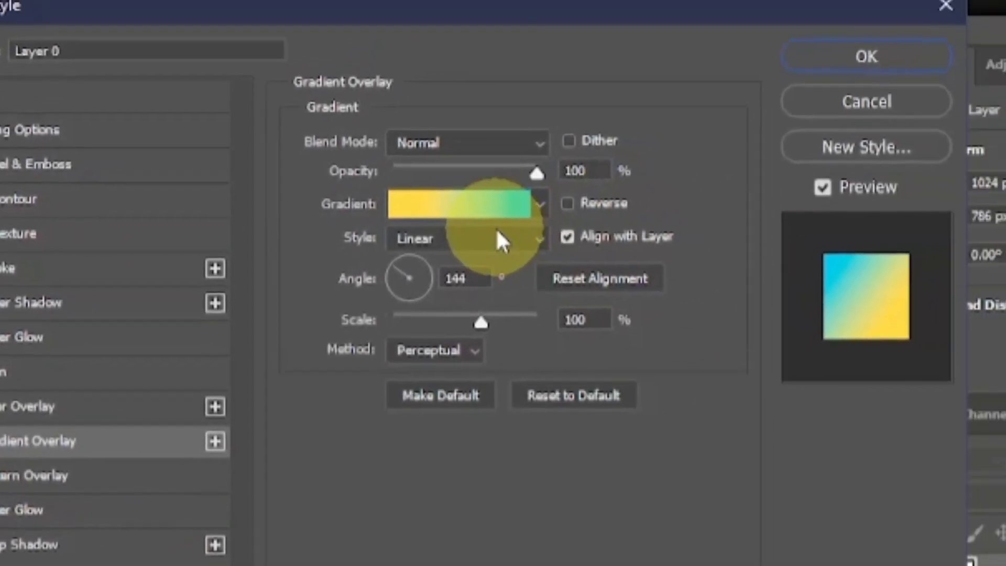
- Edit the overlay's gradient and accept yellow (RGB 255, 222, 0) as the color of its first stop
left_click(689, 60)
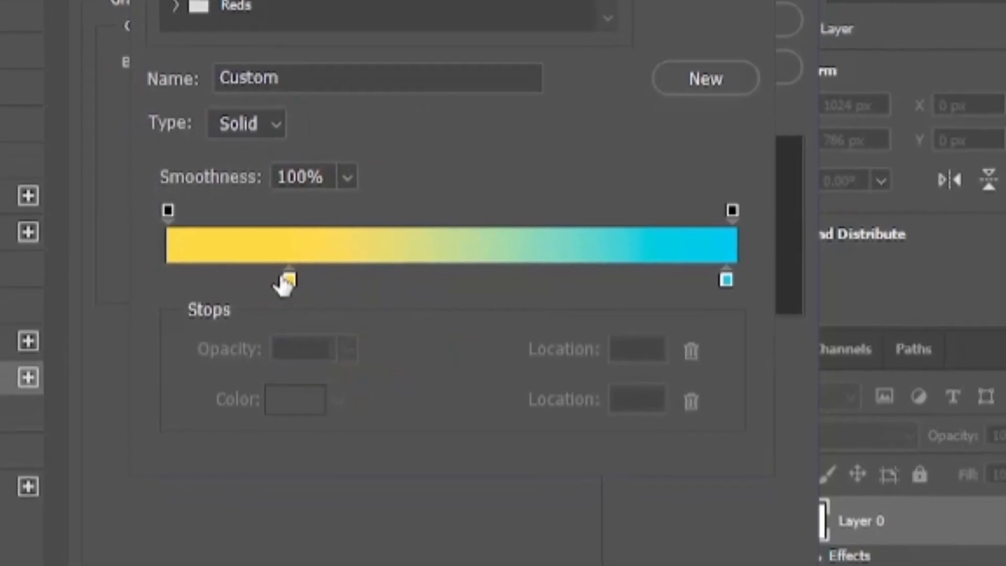
left_click(344, 306)
double_click(344, 306)
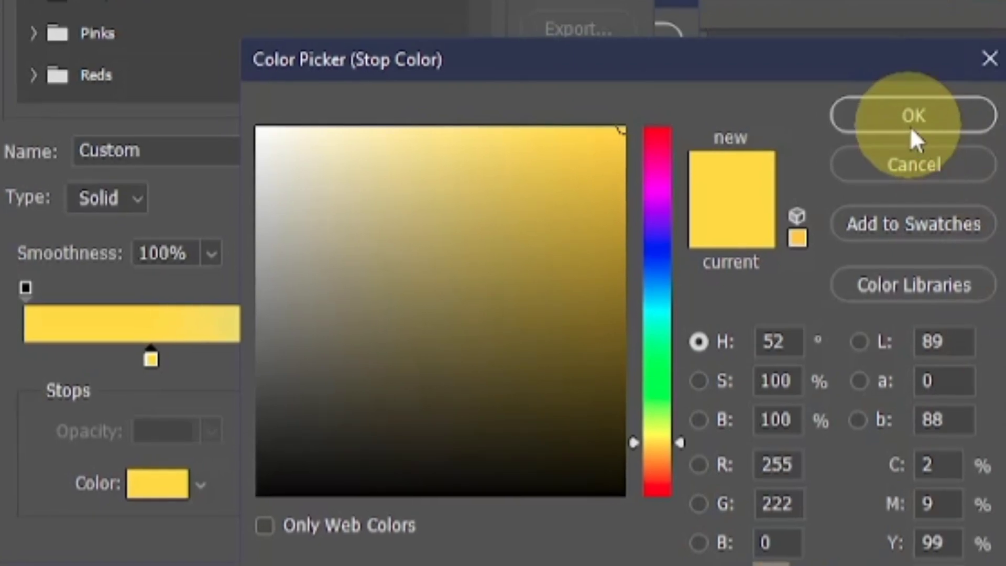
left_click(916, 189)
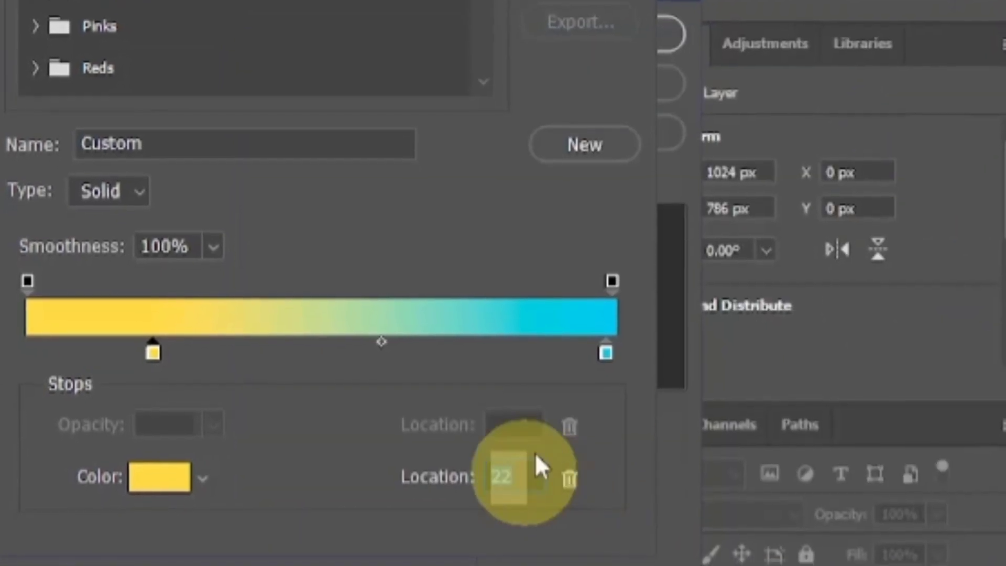
- Set the gradient's end color stop to hex 11c7f5 and apply the gradient overlay to the layer
left_click(603, 359)
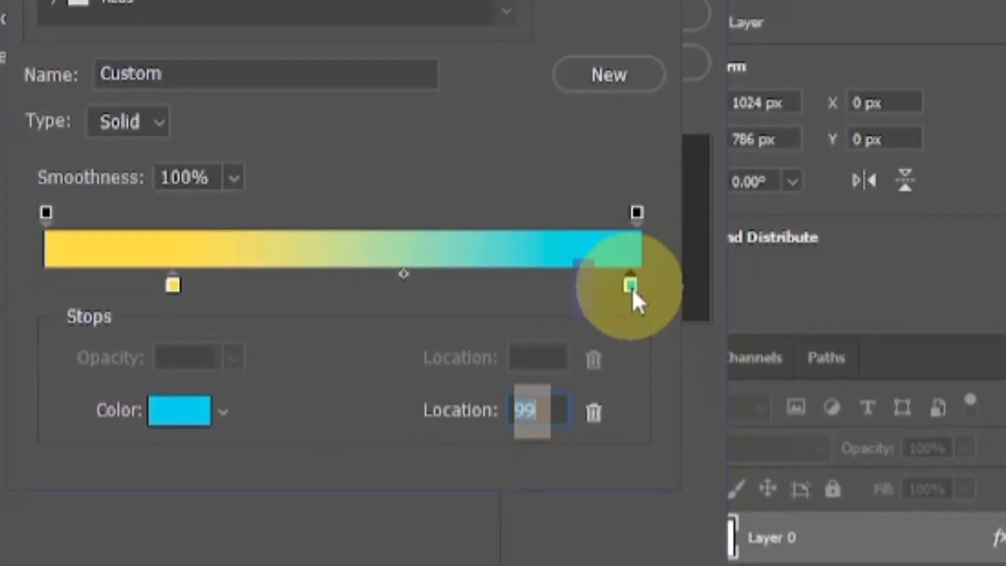
double_click(631, 287)
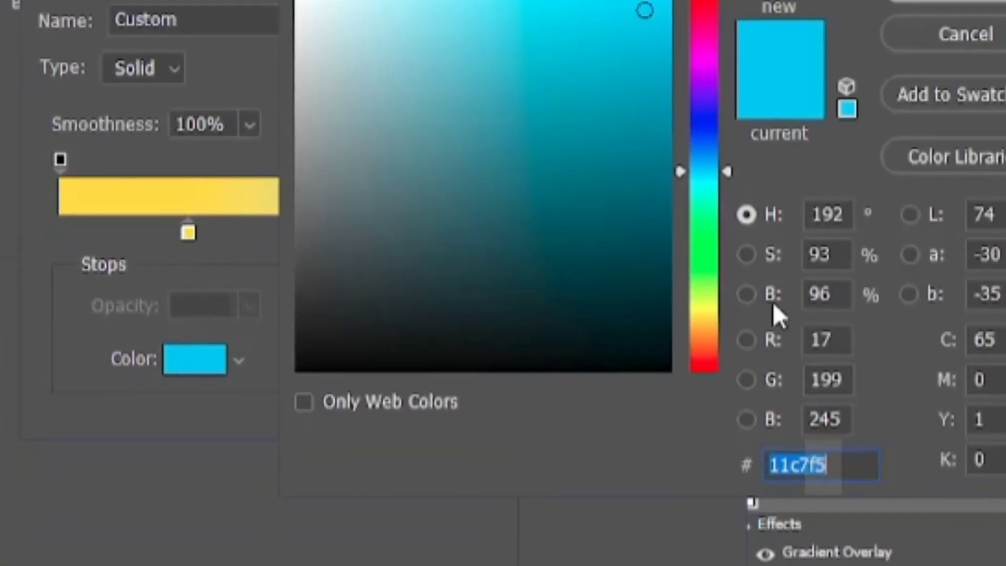
left_click(851, 442)
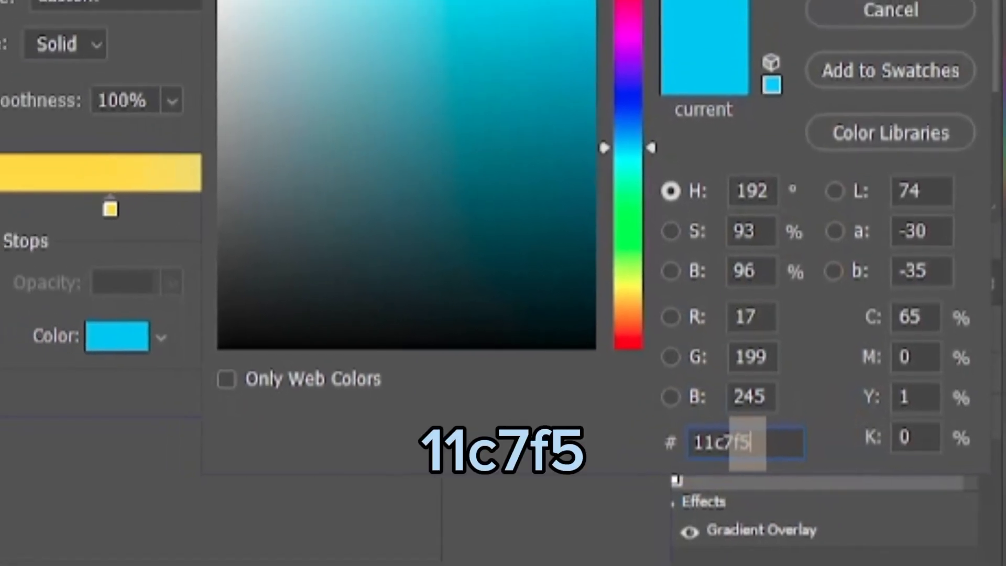
left_click(880, 45)
left_click(715, 35)
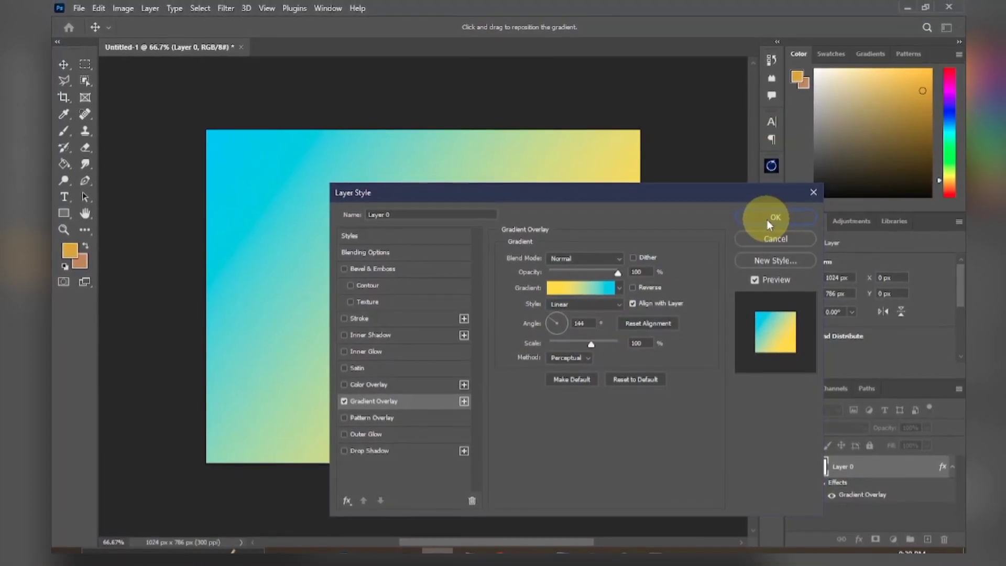
left_click(768, 219)
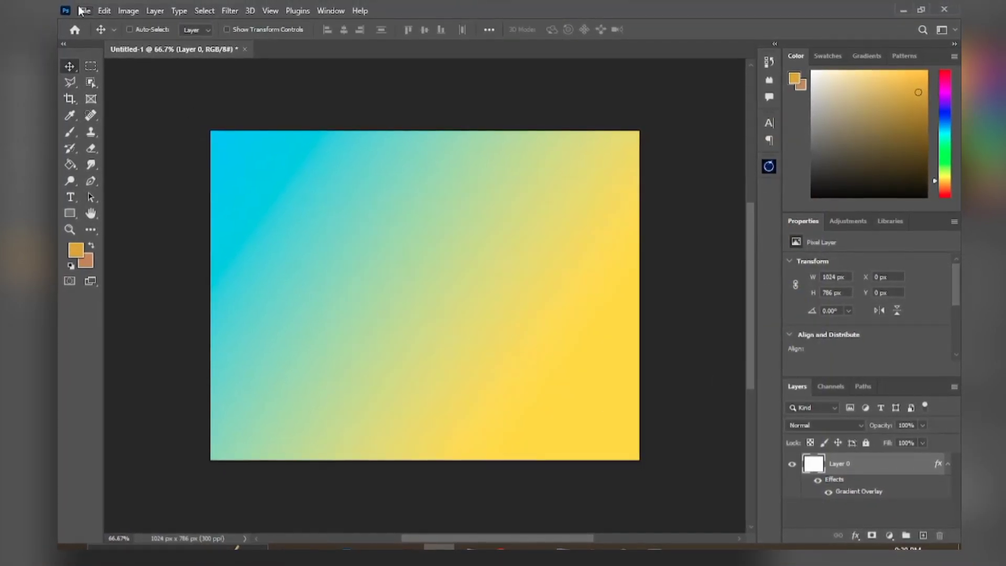
- Open Halftone p.png and place its pattern in the Untitled-1 document over the gradient background
left_click(83, 11)
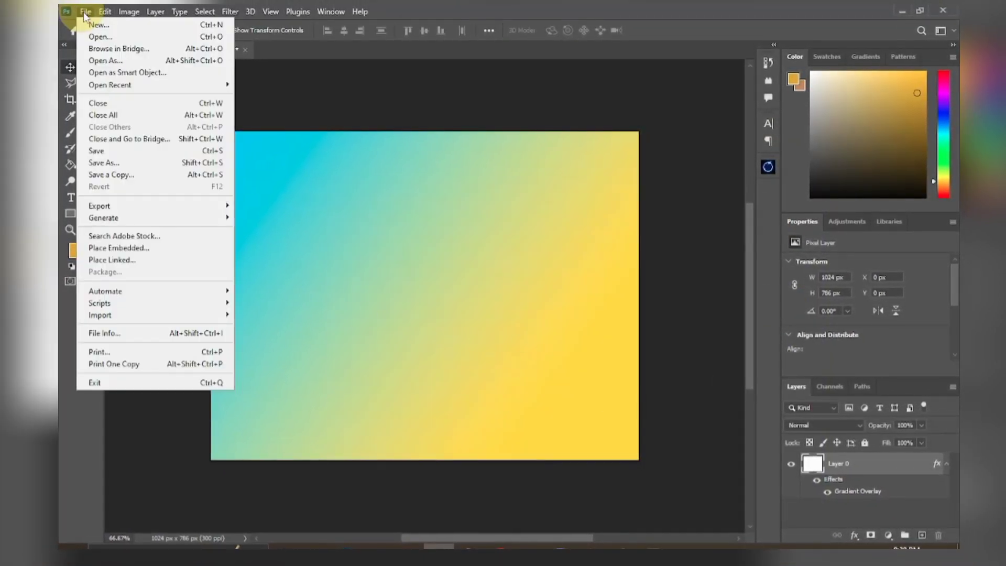
left_click(93, 34)
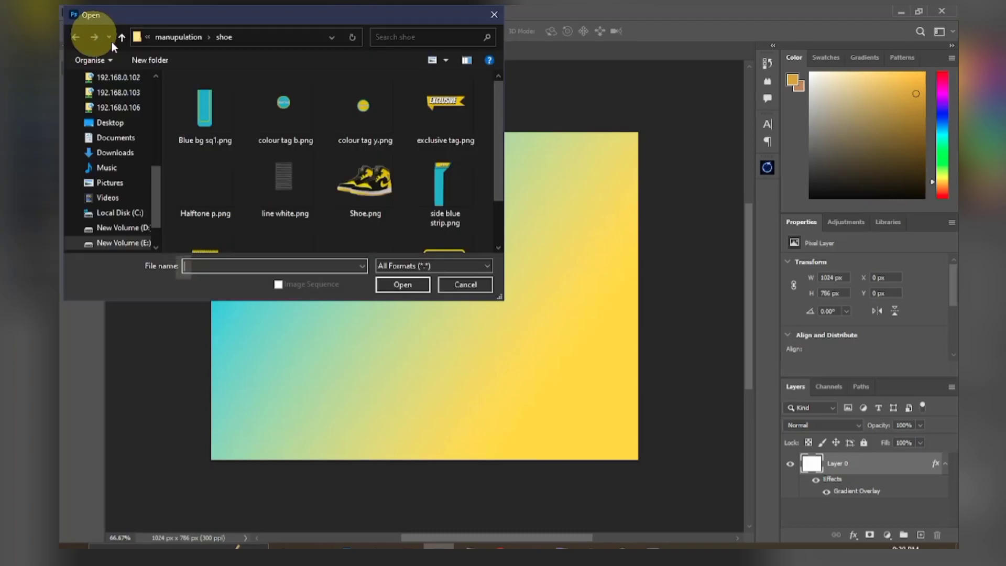
left_click(213, 206)
double_click(214, 206)
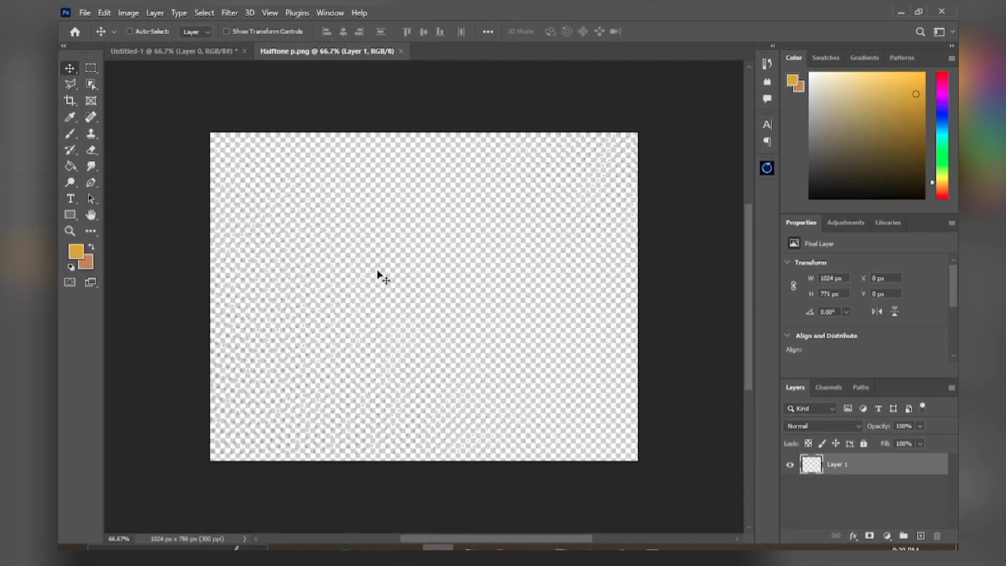
left_click_drag(223, 435, 163, 60)
left_click_drag(329, 352, 330, 354)
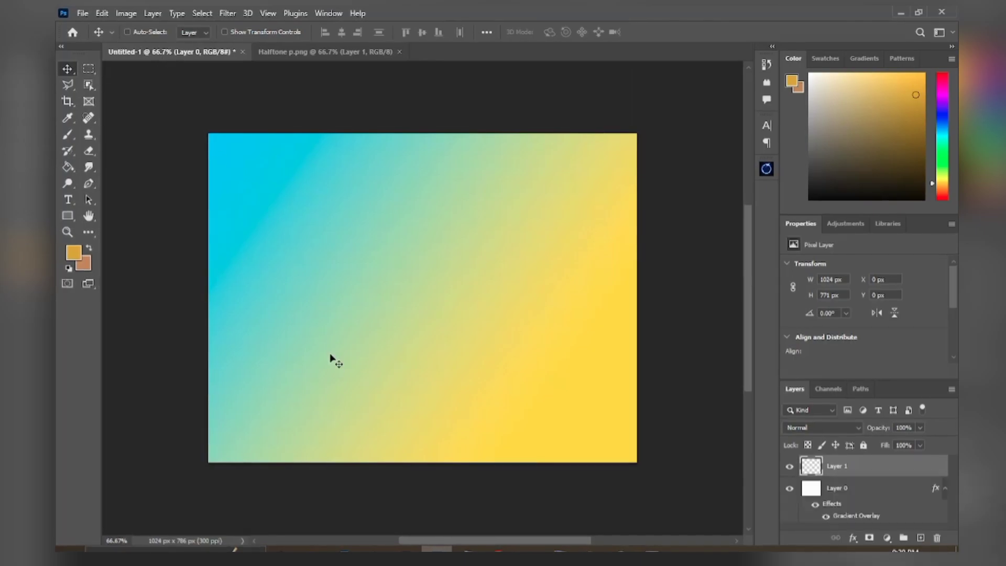
left_click_drag(545, 201, 634, 143)
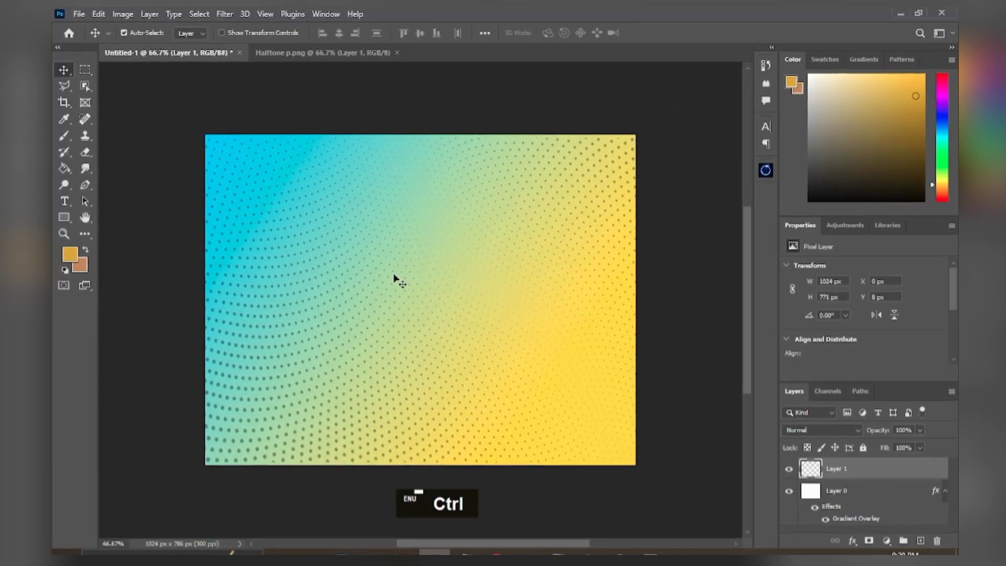
- Stretch the halftone layer vertically to about 799 px high so it covers the full canvas
key("ctrl+t")
left_click_drag(420, 140, 420, 132)
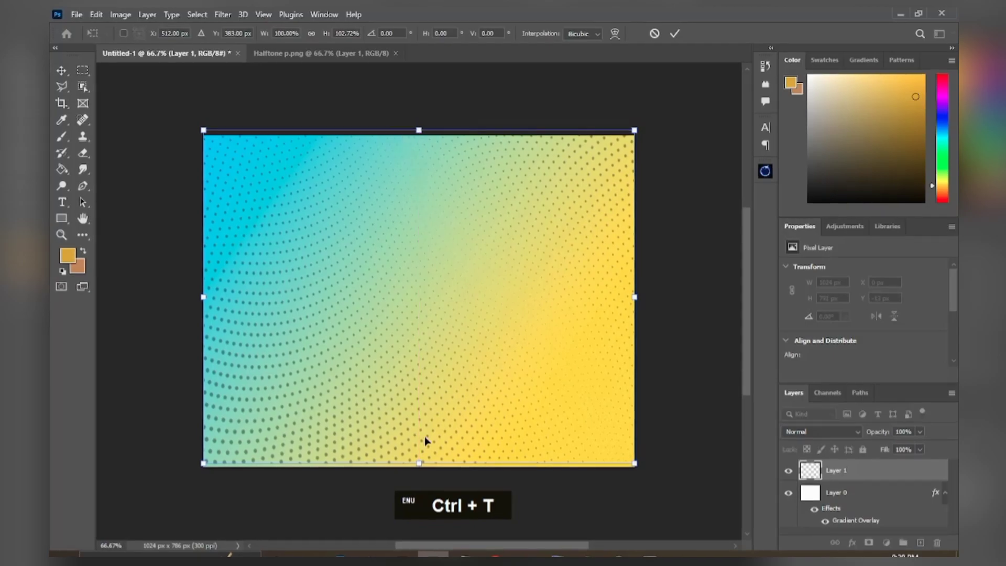
left_click_drag(419, 463, 419, 466)
left_click(674, 35)
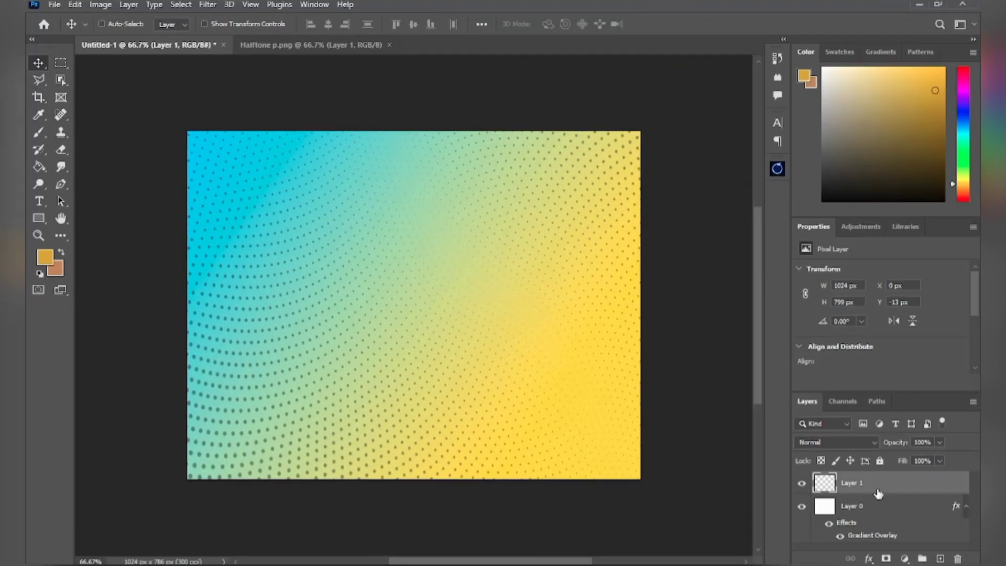
- Group the halftone layer under the name Bg, move Layer 0 into that group, and collapse it
key("ctrl+g")
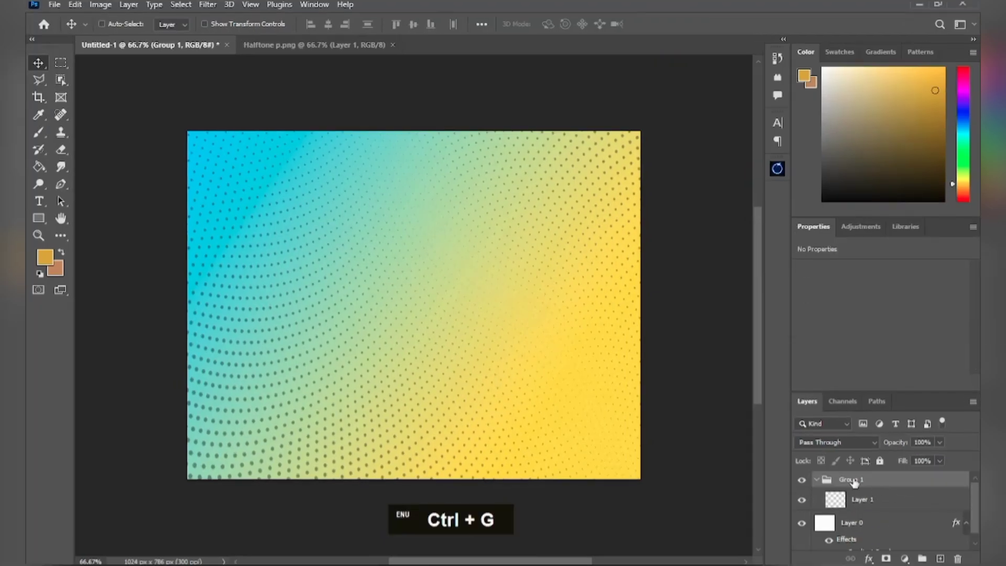
double_click(853, 480)
type("Bg")
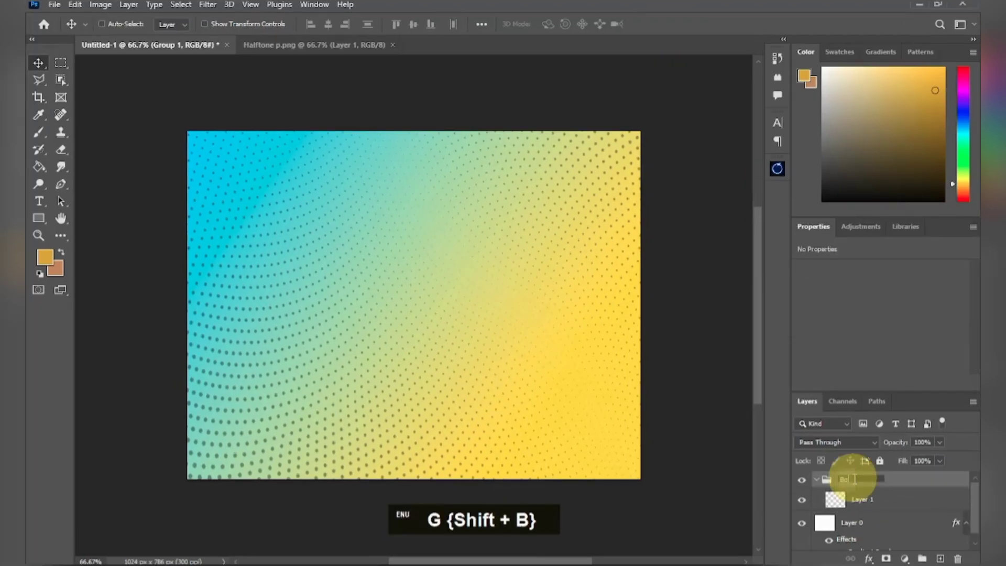
left_click_drag(866, 526, 863, 511)
scroll(817, 513, "up", 1)
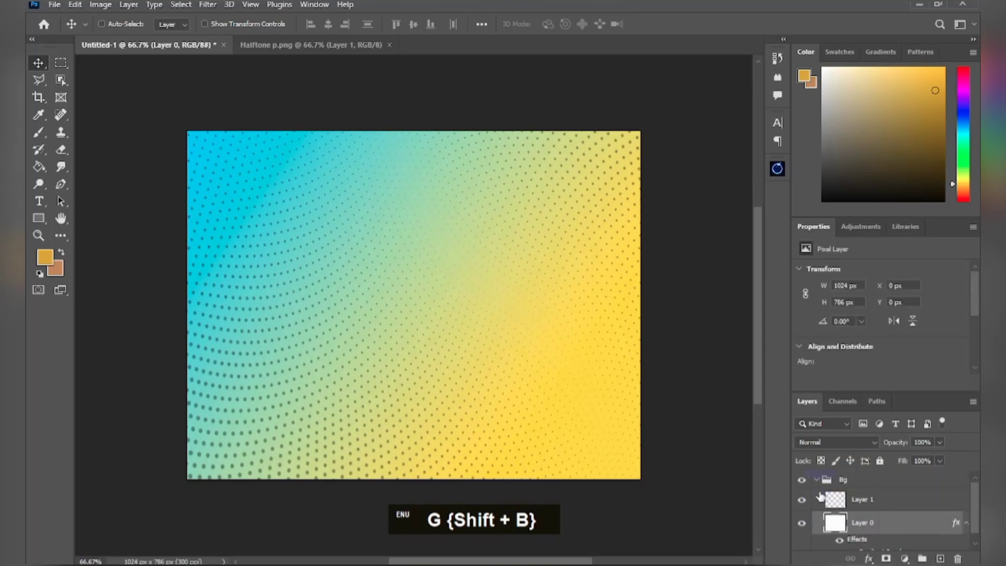
left_click(816, 480)
left_click(904, 533)
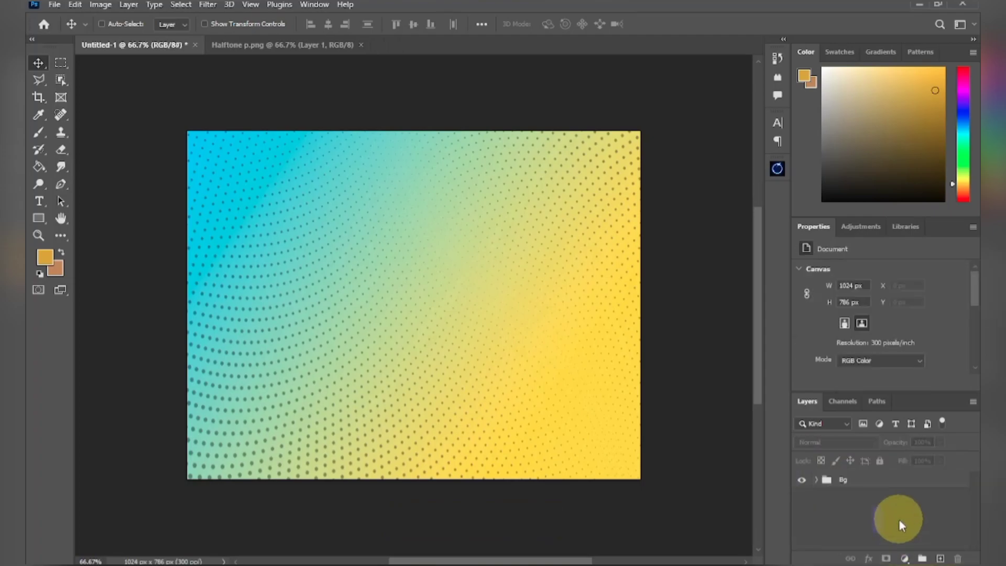
- Open Shoe.png and place the pair of shoes in the Untitled-1 document
left_click(58, 6)
left_click(71, 31)
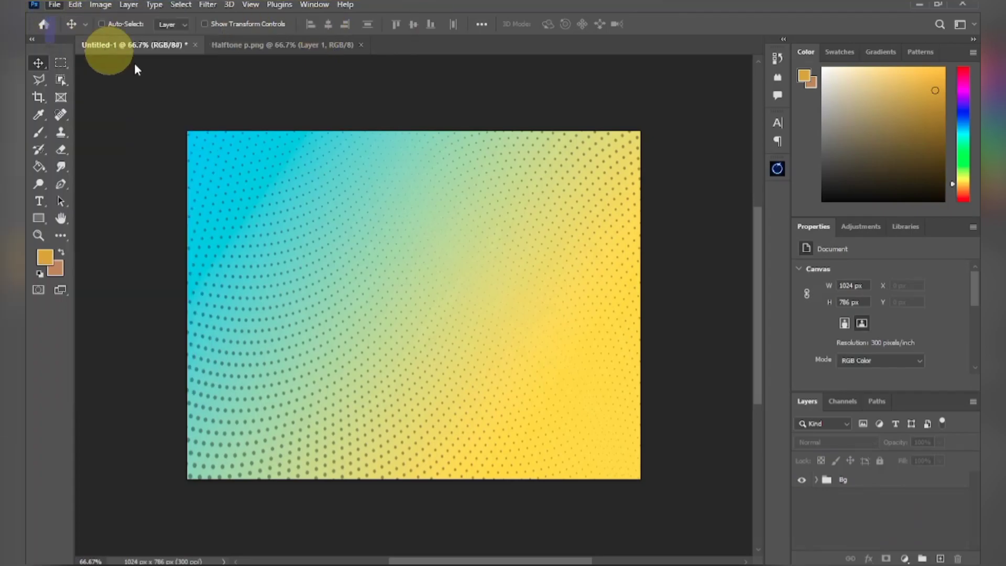
left_click(315, 186)
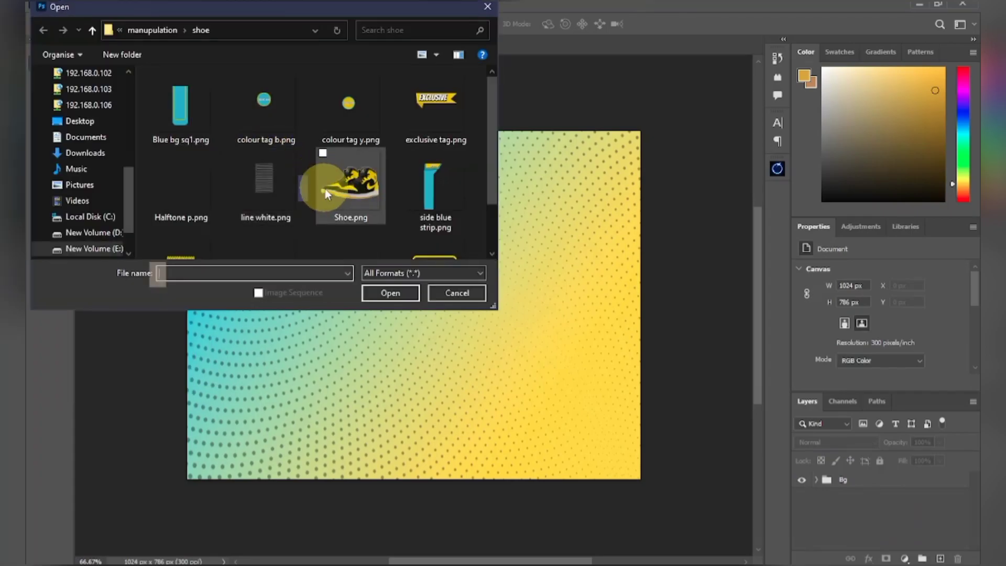
double_click(325, 189)
left_click_drag(470, 329, 441, 327)
- Scale the shoes proportionally to about 476 × 266 px and position them at about X 274, Y 342 px
key("ctrl+t")
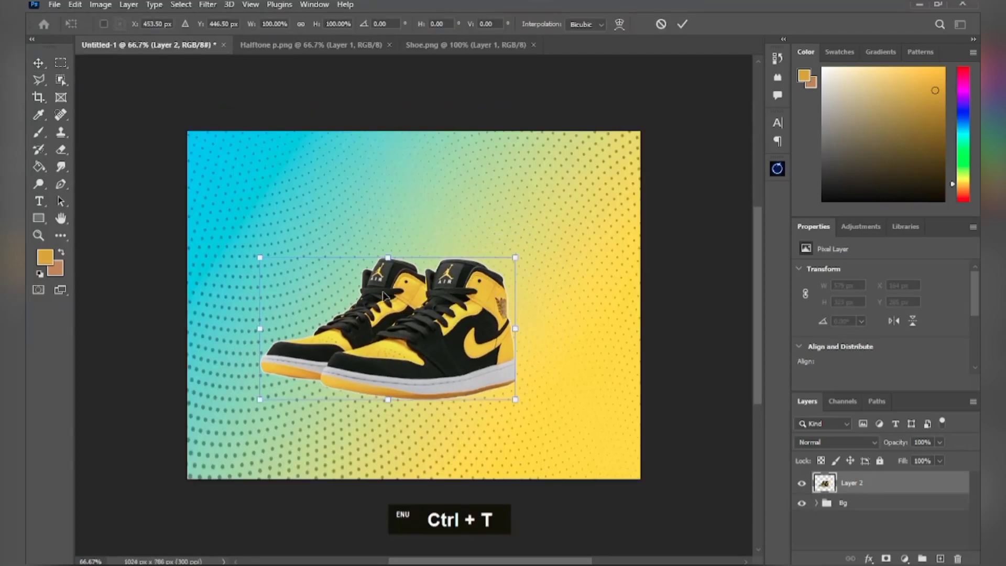
left_click_drag(253, 258, 309, 302)
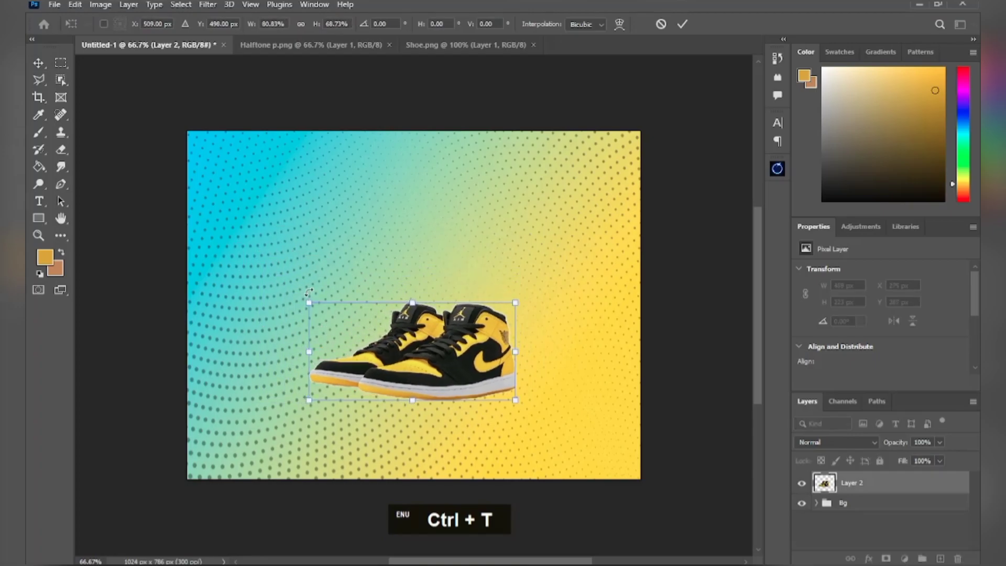
key("ctrl+z")
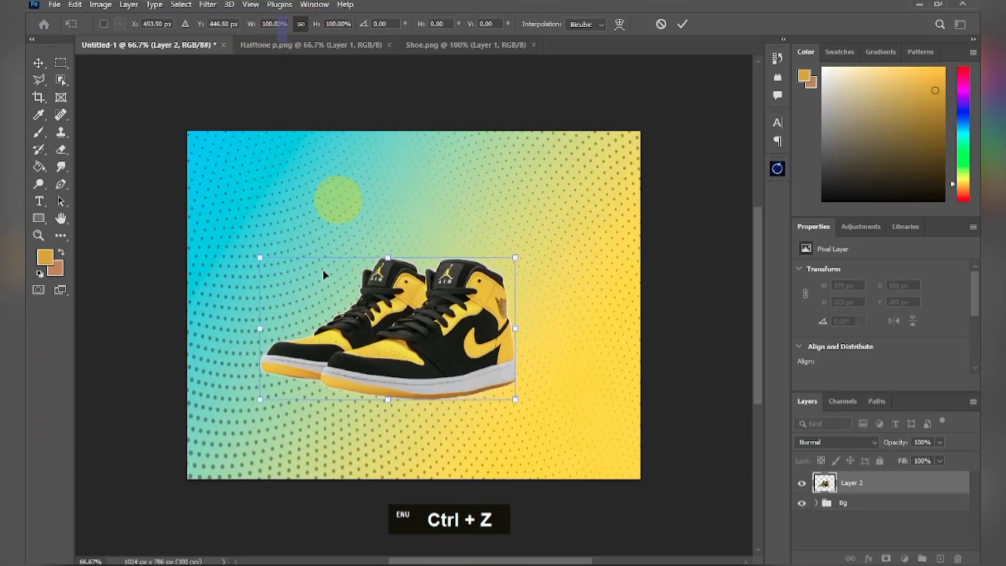
left_click_drag(261, 258, 338, 318)
left_click_drag(449, 362, 417, 344)
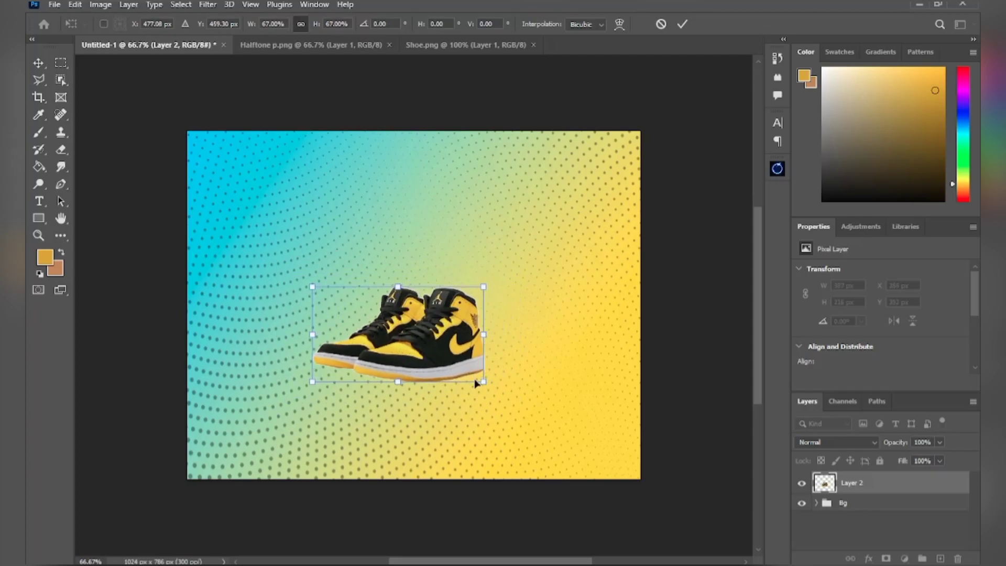
left_click_drag(482, 385, 522, 406)
left_click_drag(471, 349, 467, 345)
left_click(682, 23)
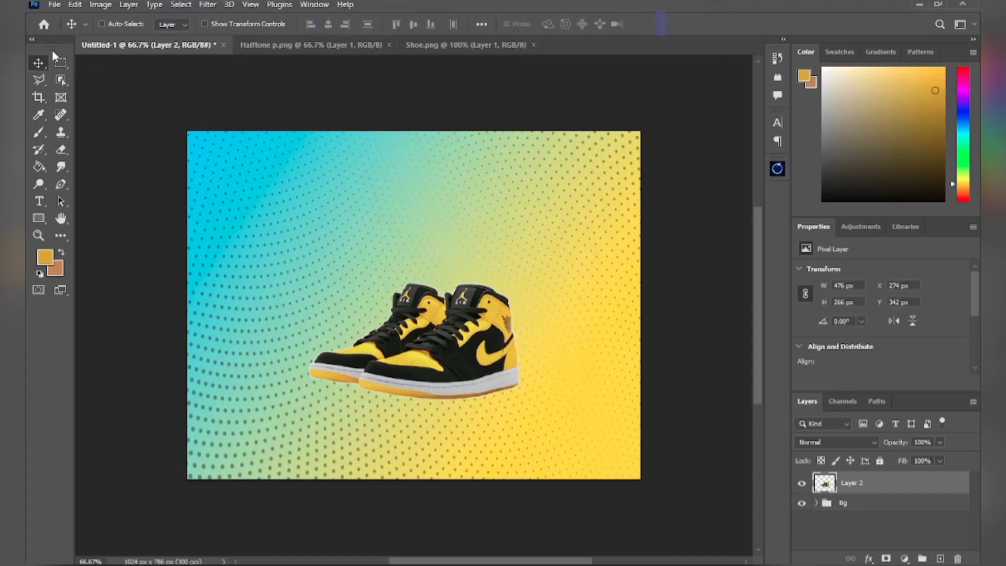
- Open Blue bg sq1.png and place the blue panel behind the shoes at about X 485, Y -76 px
left_click(51, 6)
left_click(65, 31)
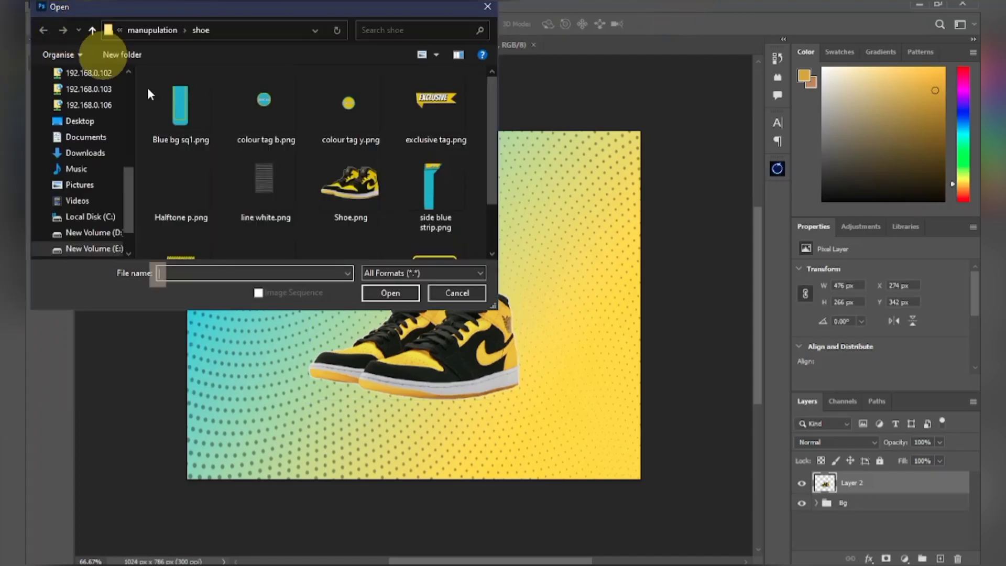
double_click(182, 116)
left_click_drag(430, 263, 426, 235)
left_click_drag(880, 484, 854, 516)
left_click_drag(472, 246, 486, 246)
- Open Yellow sq.png and place the yellow panel behind the shoes at about X 218, Y 320 px
left_click(61, 6)
left_click(71, 26)
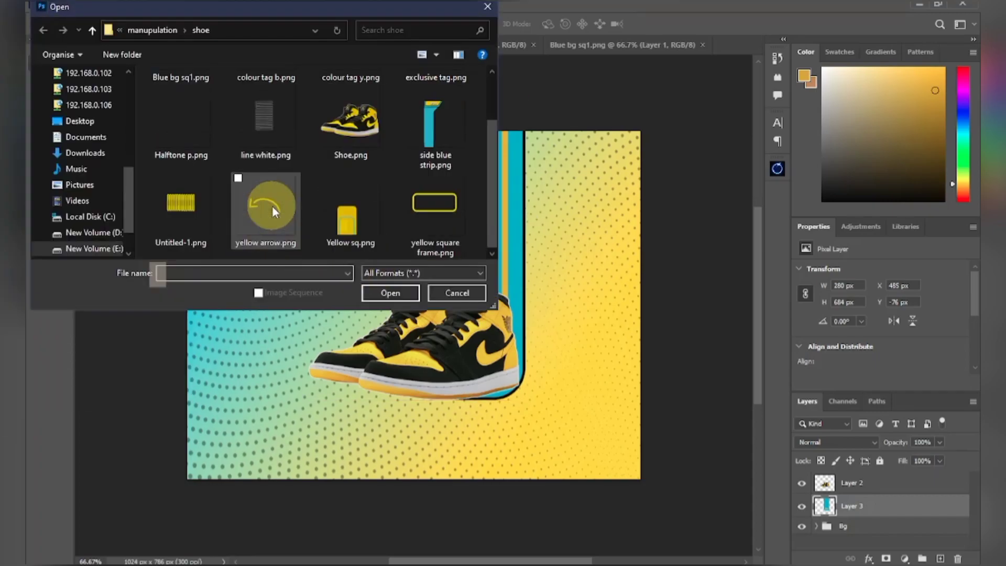
double_click(352, 218)
left_click_drag(152, 51, 355, 341)
left_click_drag(366, 302, 365, 332)
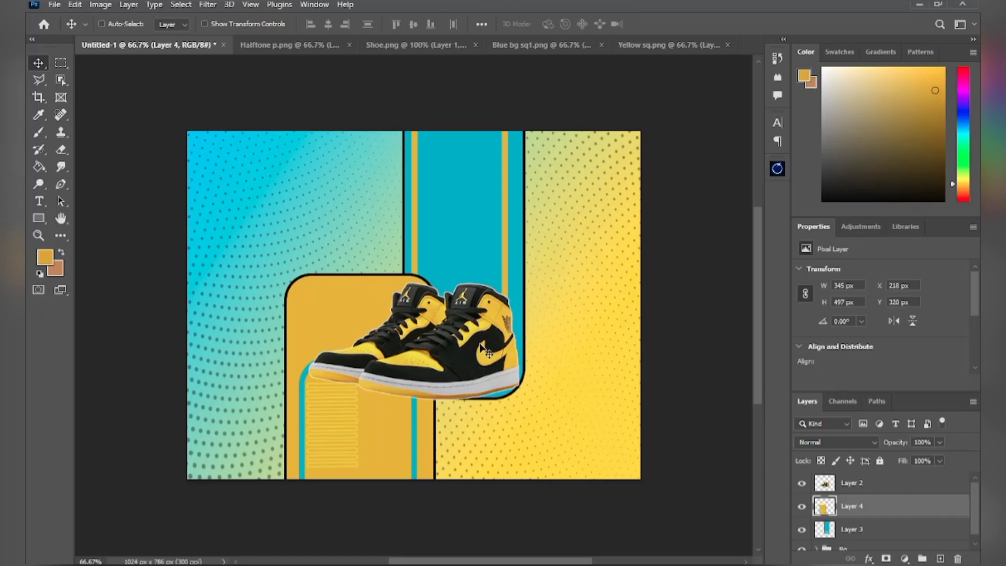
- Rename the shoe layer, Layer 2, as Shoe
left_click(868, 482)
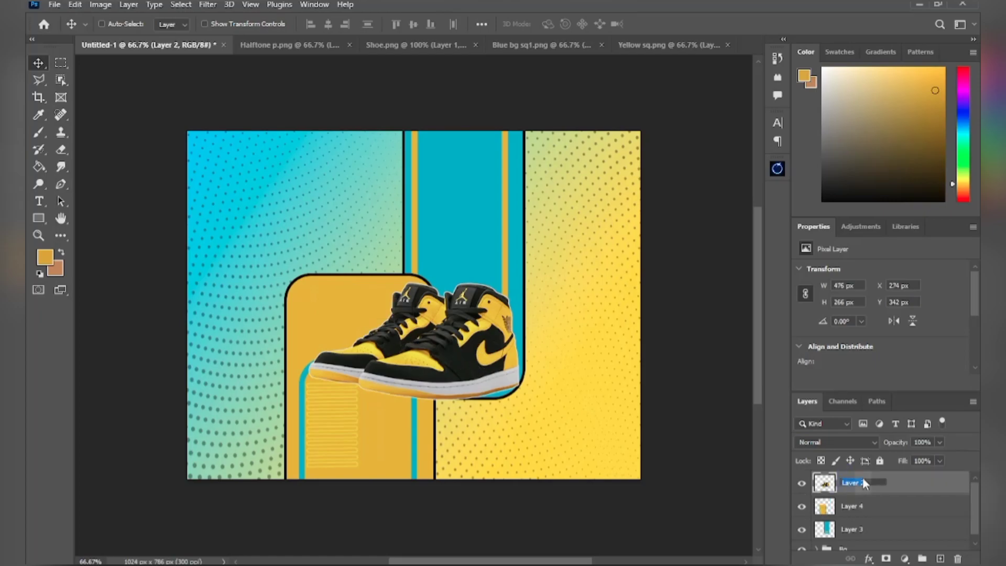
type("Shoe")
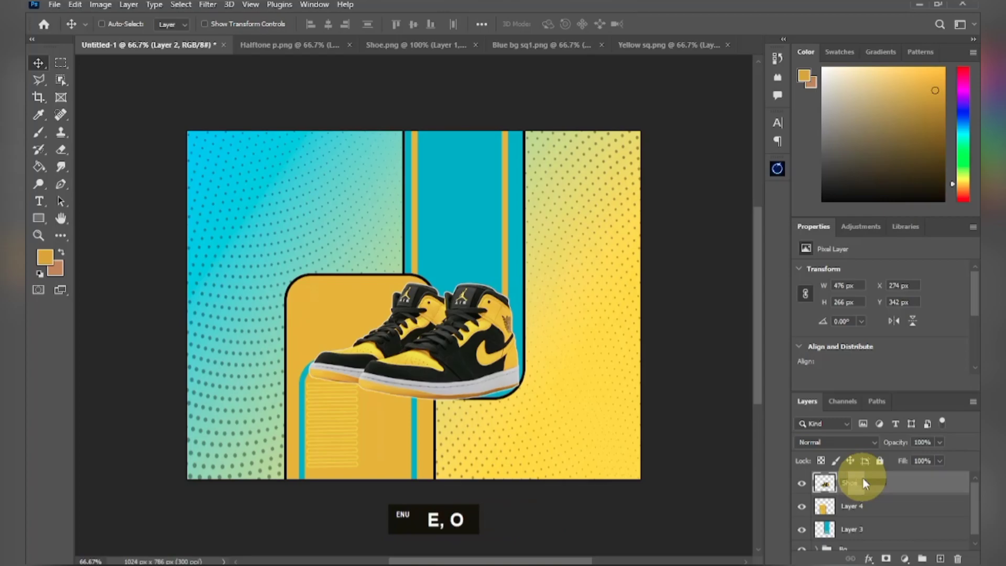
key("Return")
- Group the yellow and blue panel layers, Layer 4 and Layer 3, in a collapsed group named sq
left_click(857, 517)
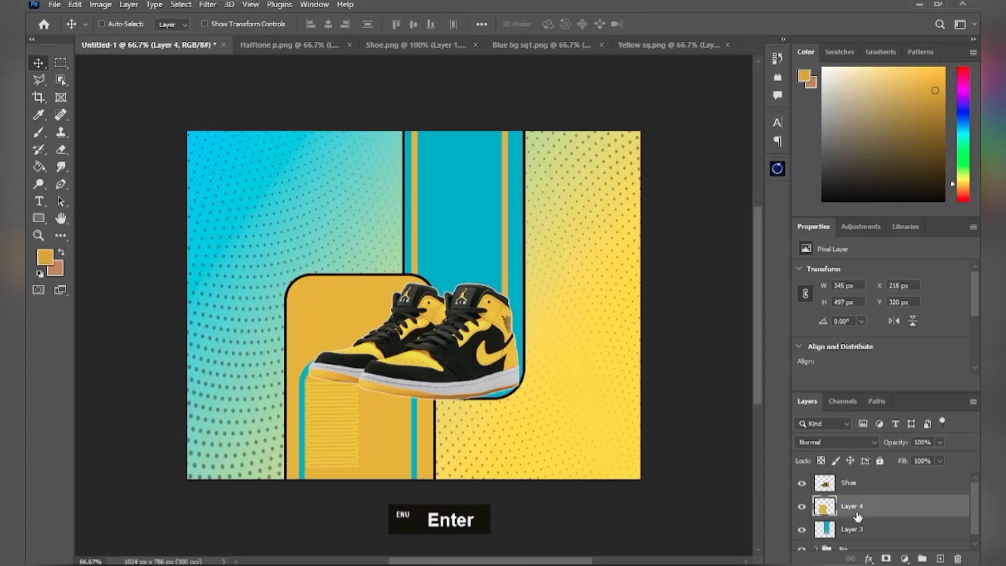
key("ctrl+g")
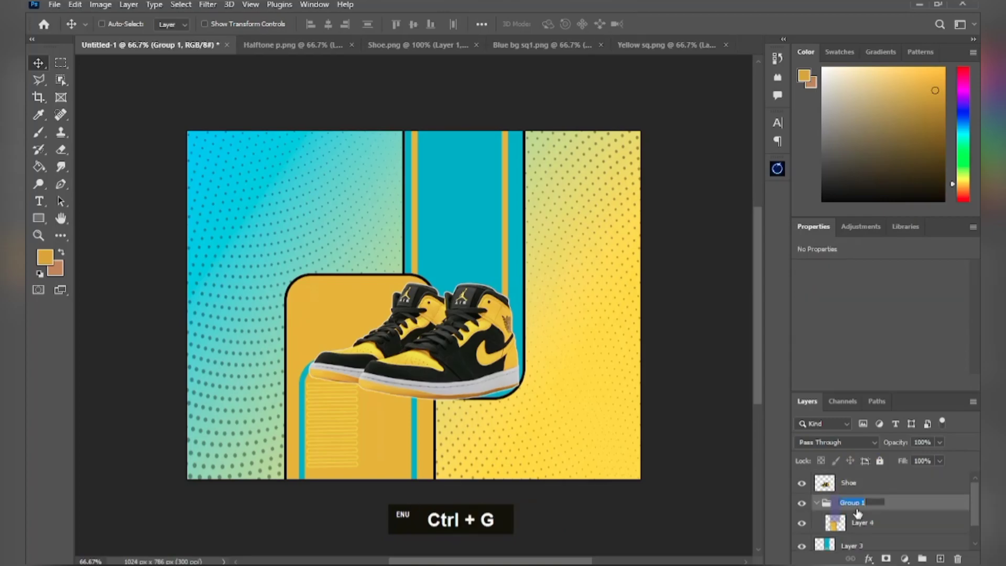
type("S")
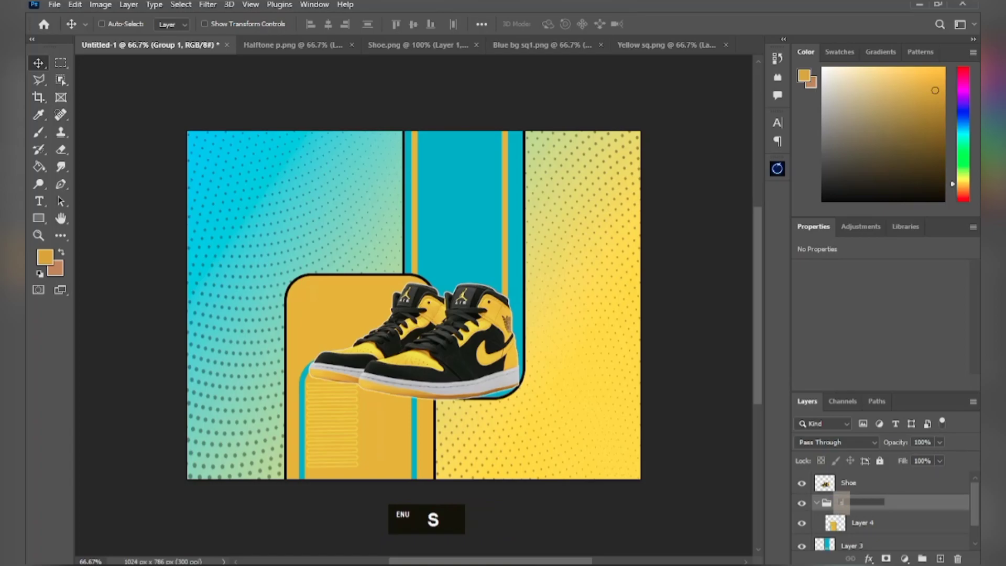
left_click(895, 508)
left_click(854, 546)
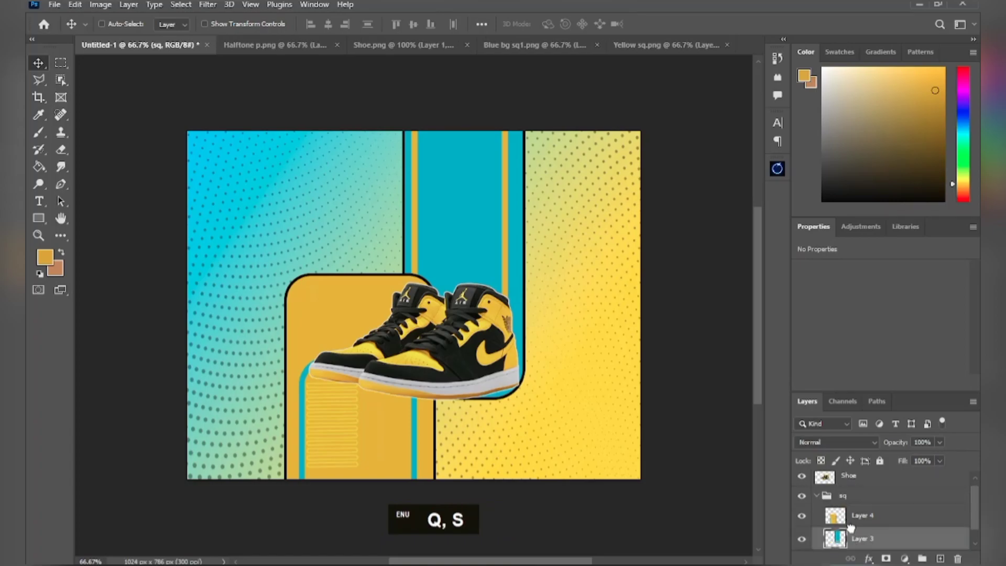
left_click(818, 497)
- Enlarge the shoes proportionally to about 516 × 288 px and position them at about X 227, Y 320 px
left_click(833, 485)
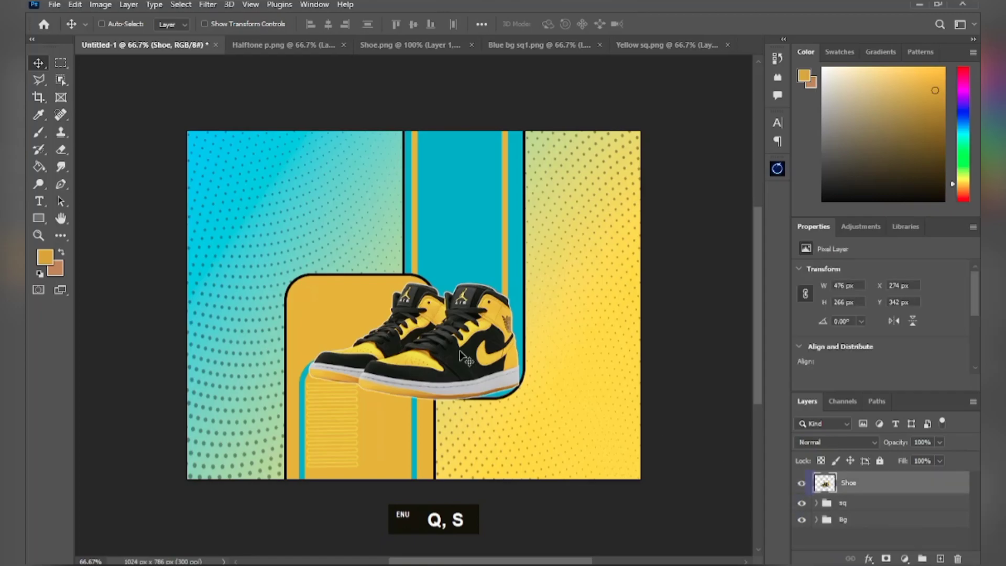
key("ctrl+t")
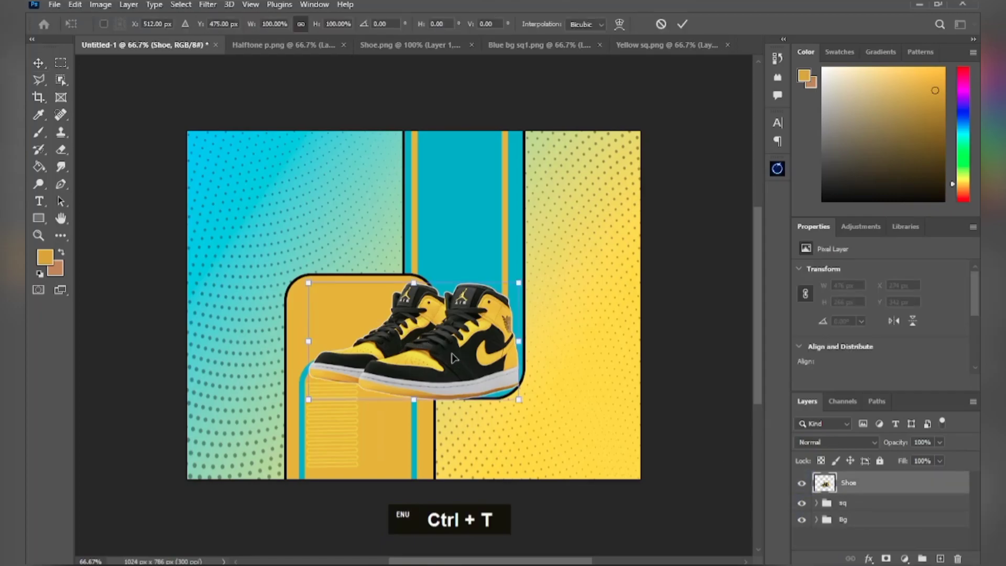
left_click_drag(521, 398, 537, 407)
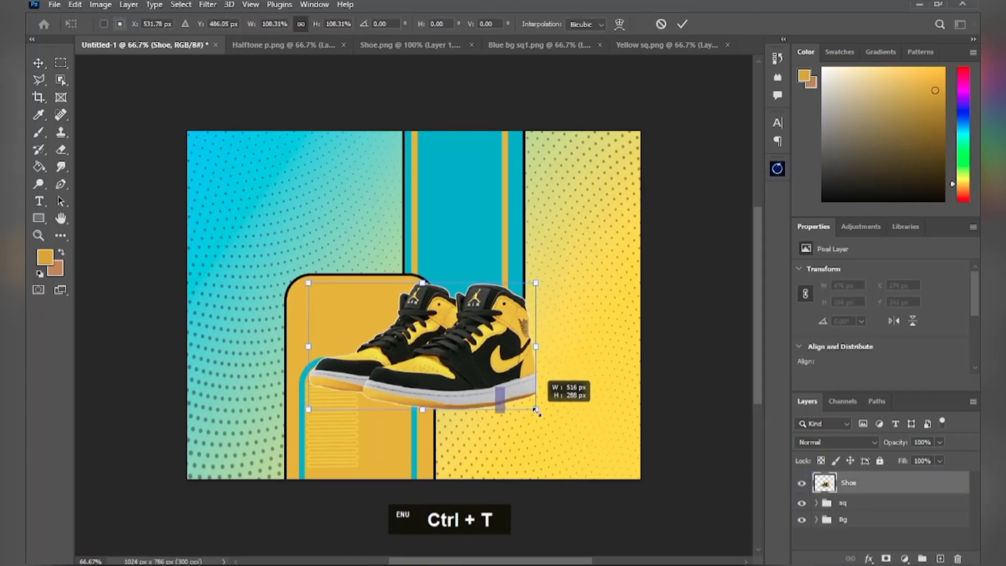
left_click_drag(495, 376, 475, 367)
left_click(681, 24)
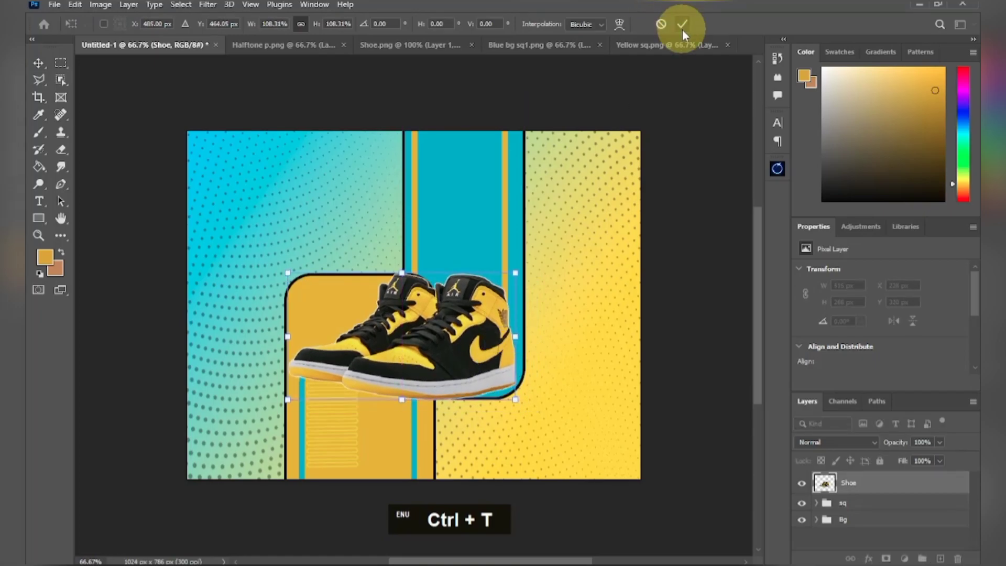
- Draw a flat ellipse about 511 × 29 px beneath the shoes and fill it with black
left_click(38, 220)
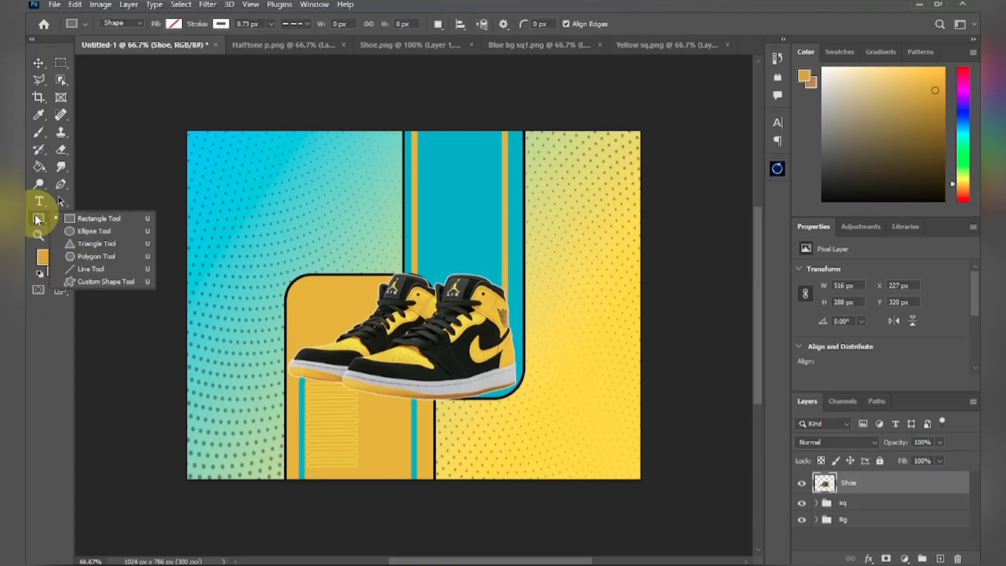
left_click(79, 216)
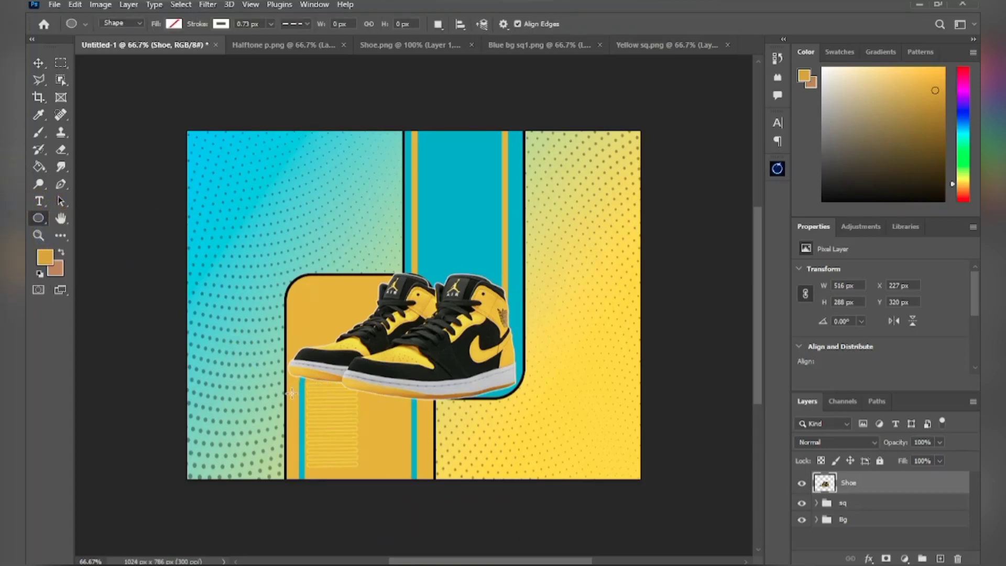
left_click_drag(291, 393, 517, 405)
left_click(176, 26)
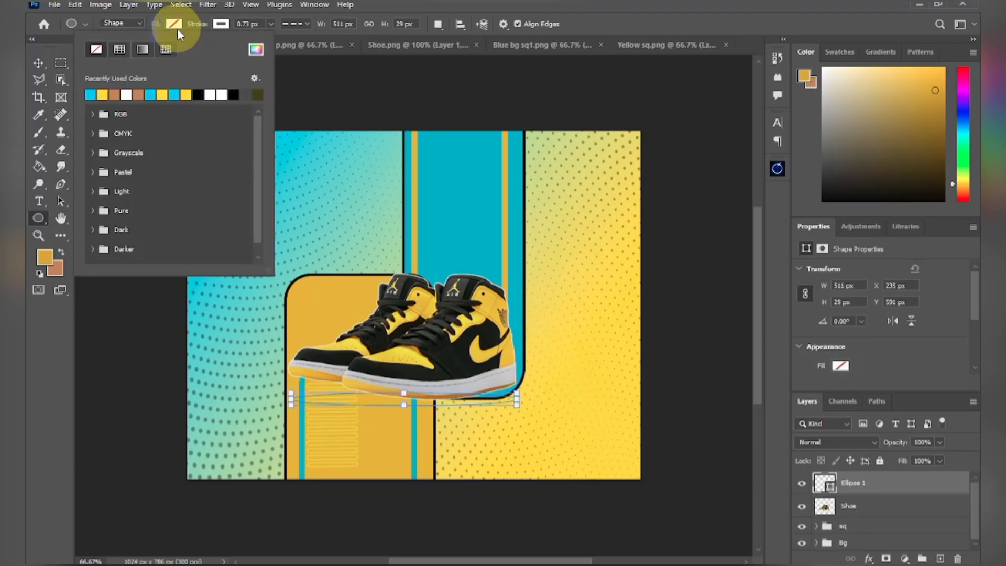
left_click(176, 95)
left_click(176, 27)
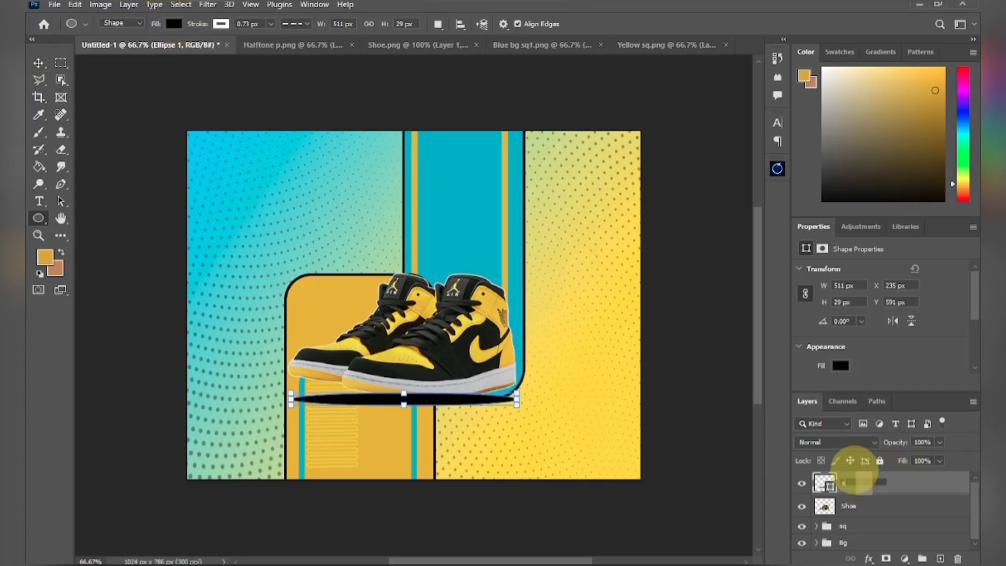
- Rename the ellipse layer as shadow, move it below the Shoe layer and set its opacity to 63%
type("shadow")
key("Up")
key("Return")
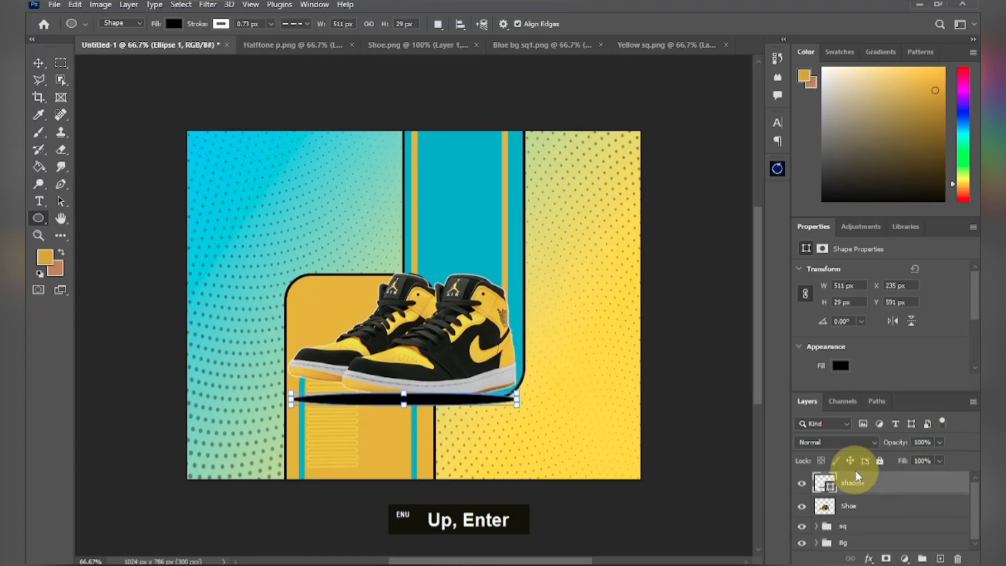
left_click_drag(860, 485, 859, 516)
left_click_drag(939, 460, 919, 460)
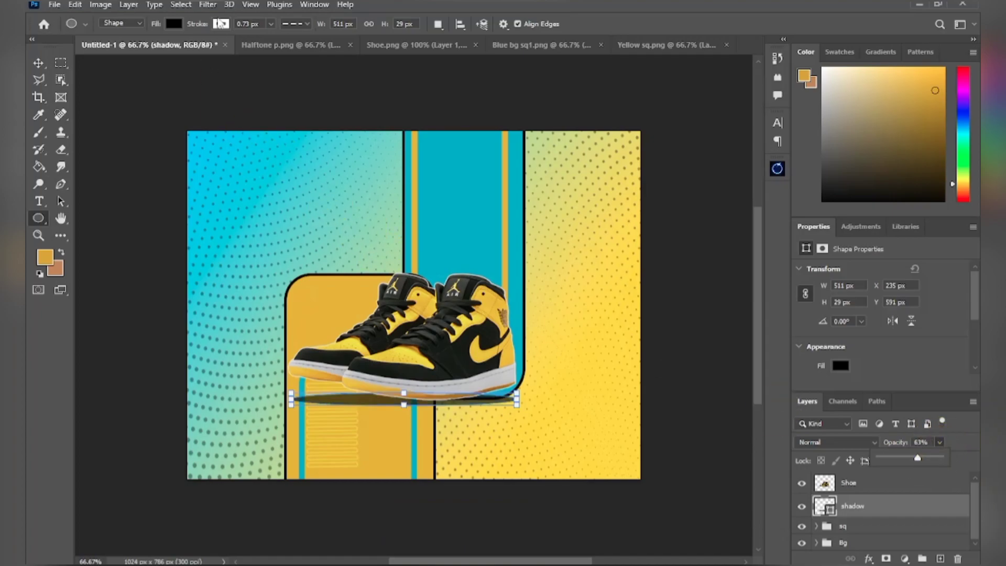
- Convert the shadow layer to a smart object and apply a Gaussian Blur with a 7.2-pixel radius
left_click(204, 5)
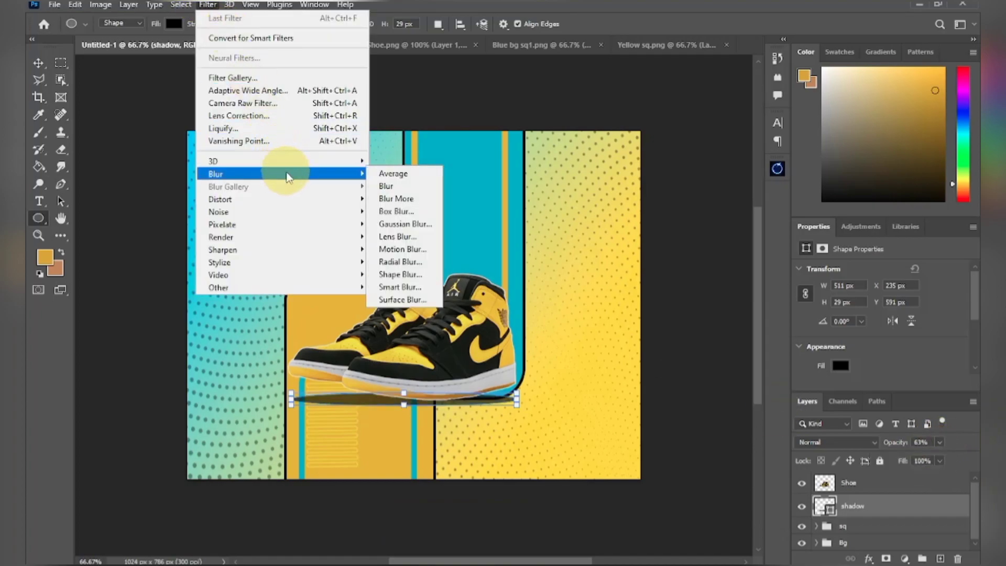
mouse_move(337, 174)
left_click(414, 225)
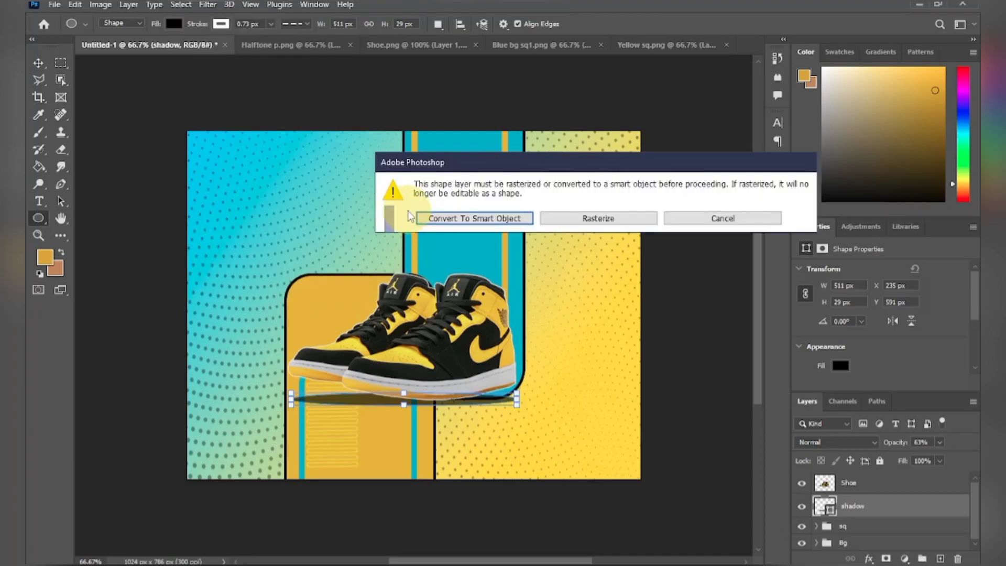
left_click(448, 216)
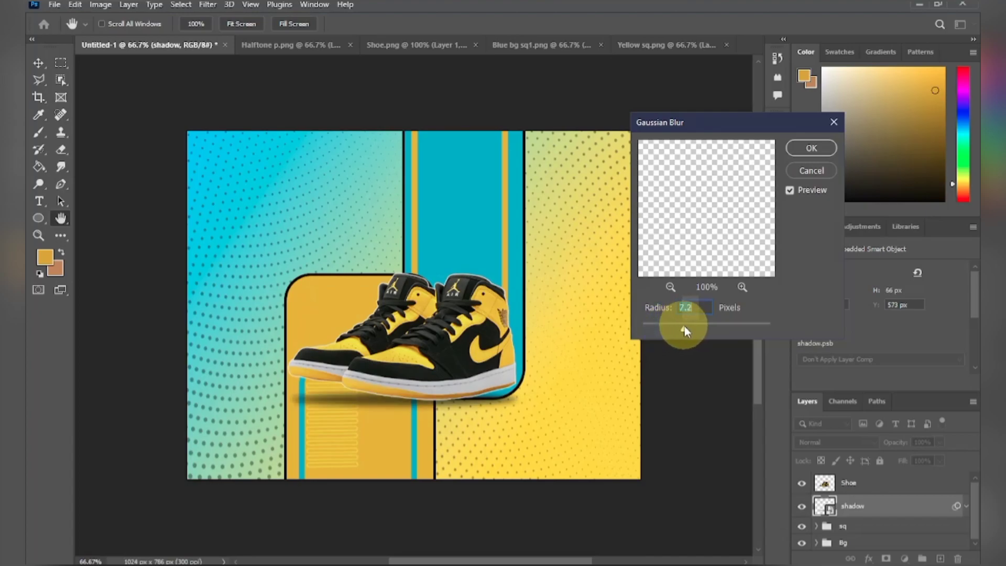
left_click(817, 149)
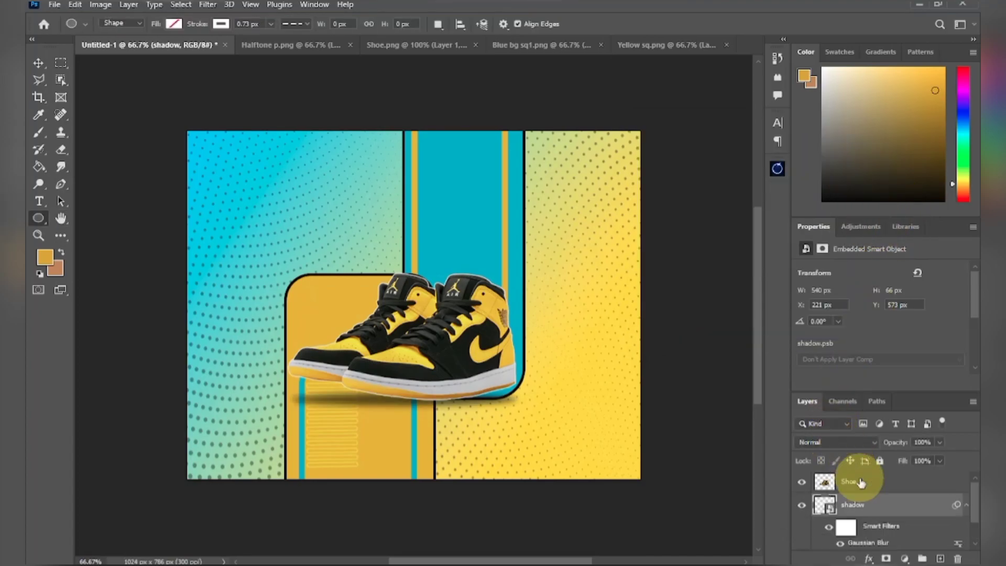
- Set the shadow layer's opacity to 73% and move the shadow to about X 215, Y 589 px
left_click(939, 443)
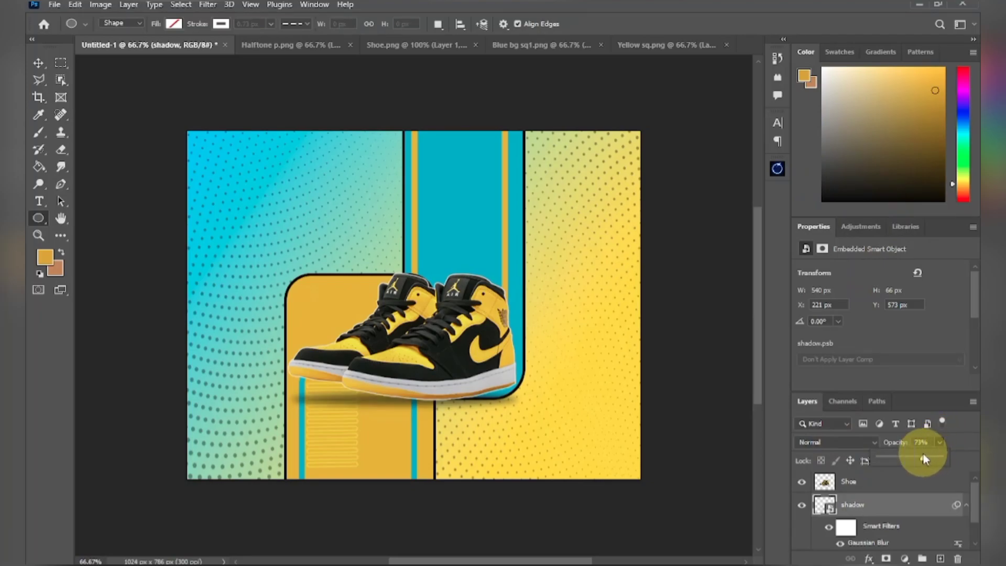
left_click(38, 62)
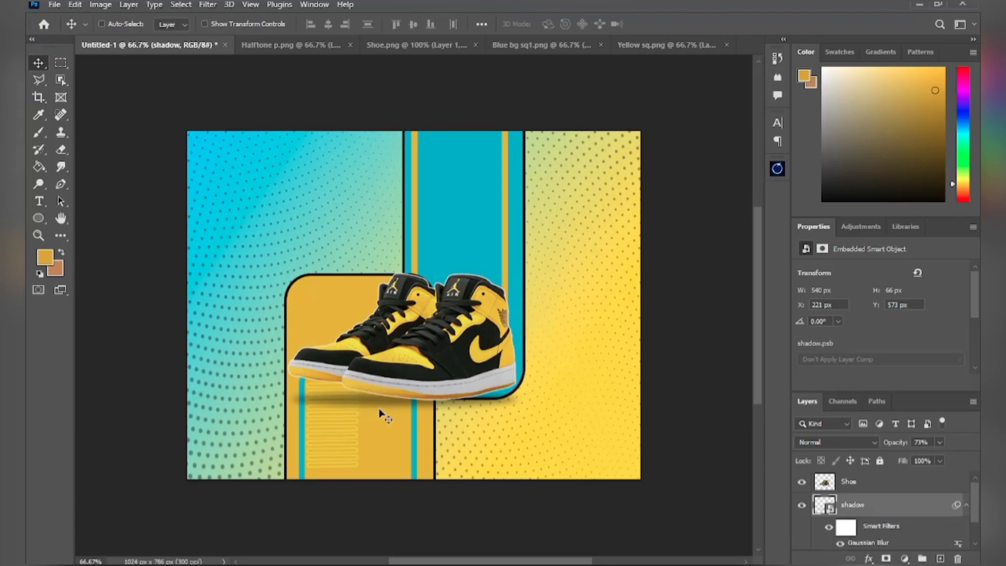
left_click_drag(364, 397, 363, 409)
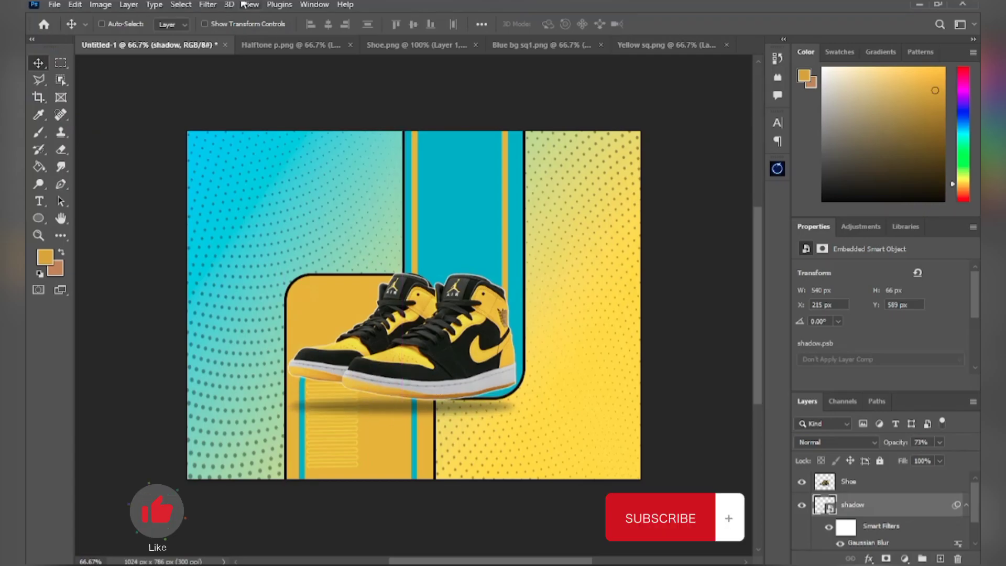
- Close the source images Halftone p.png, Shoe.png, Blue bg sq1.png and Yellow sq.png
left_click(352, 44)
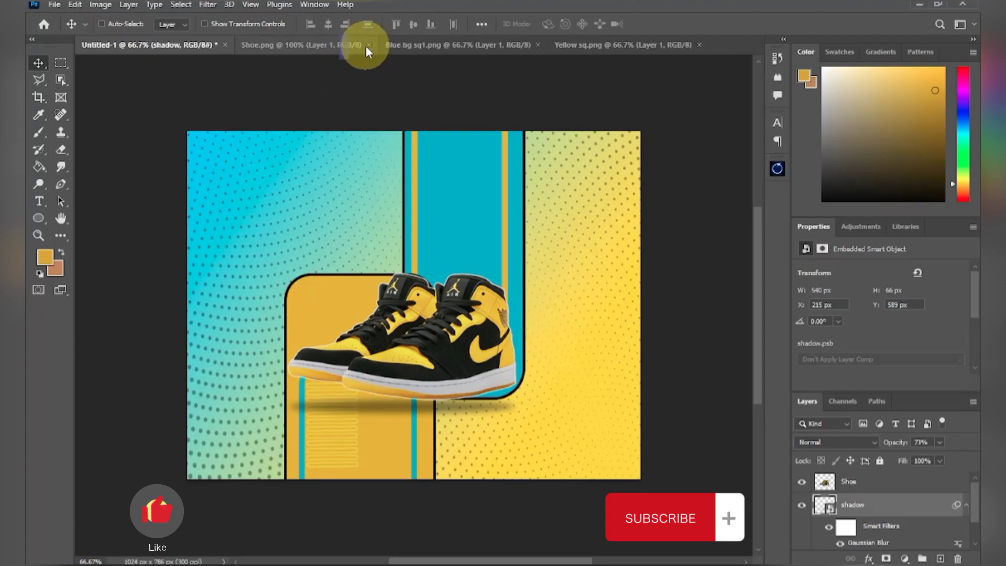
left_click(365, 46)
left_click(391, 45)
left_click(388, 45)
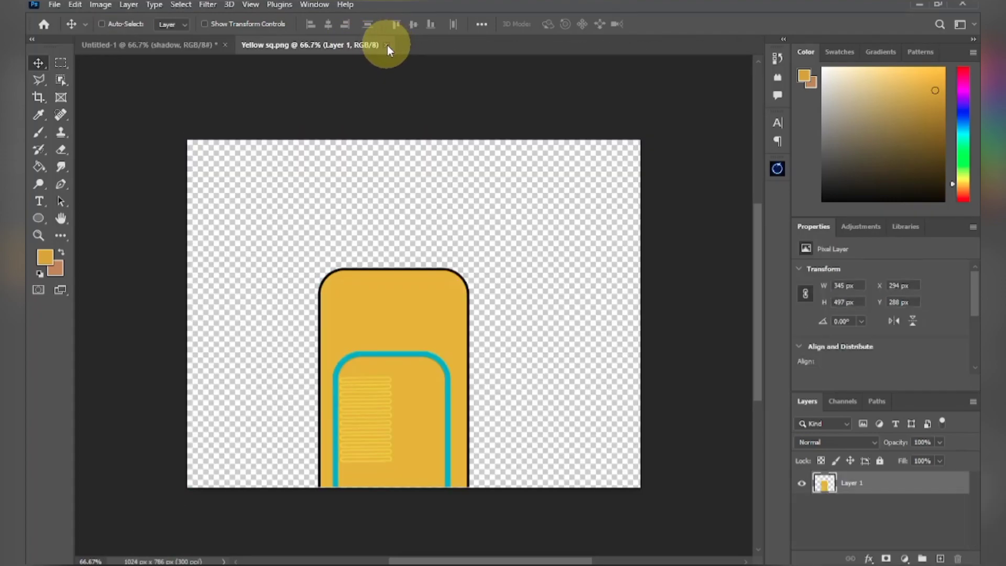
- Open line white.png and place the line pattern on the blue panel at about X 563, Y 93 px
left_click(54, 5)
left_click(89, 30)
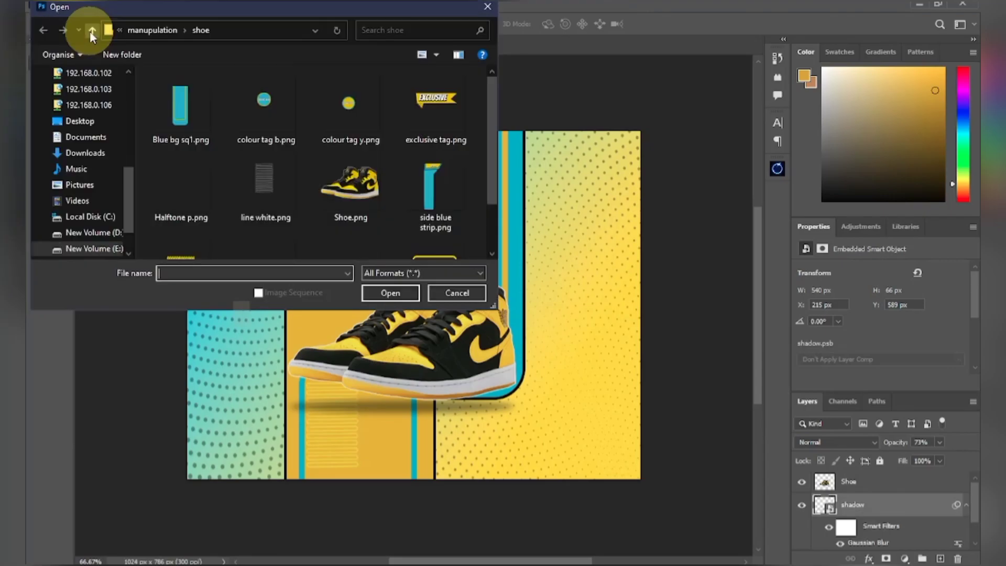
left_click(302, 200)
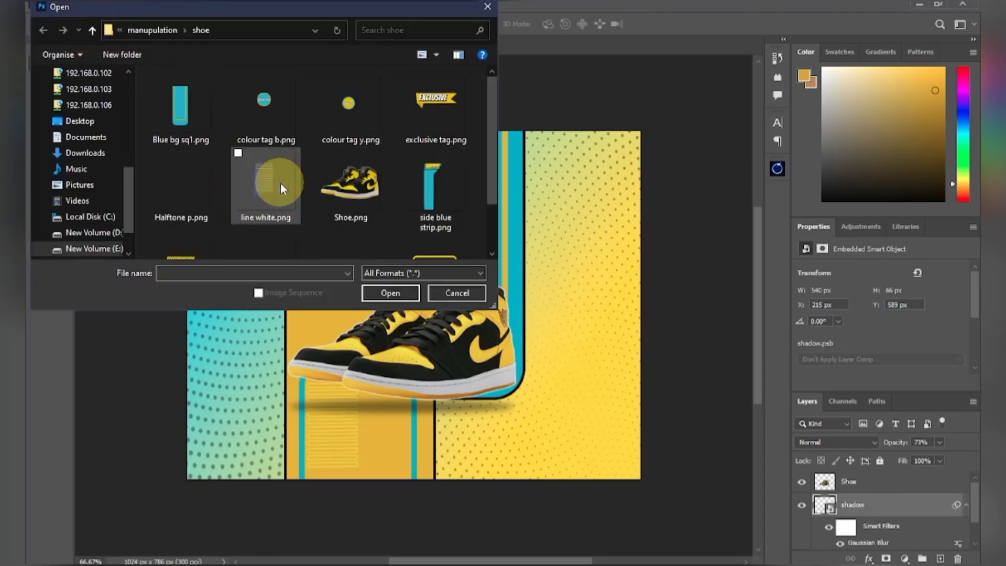
double_click(281, 183)
left_click_drag(440, 282, 163, 59)
left_click_drag(467, 201, 459, 200)
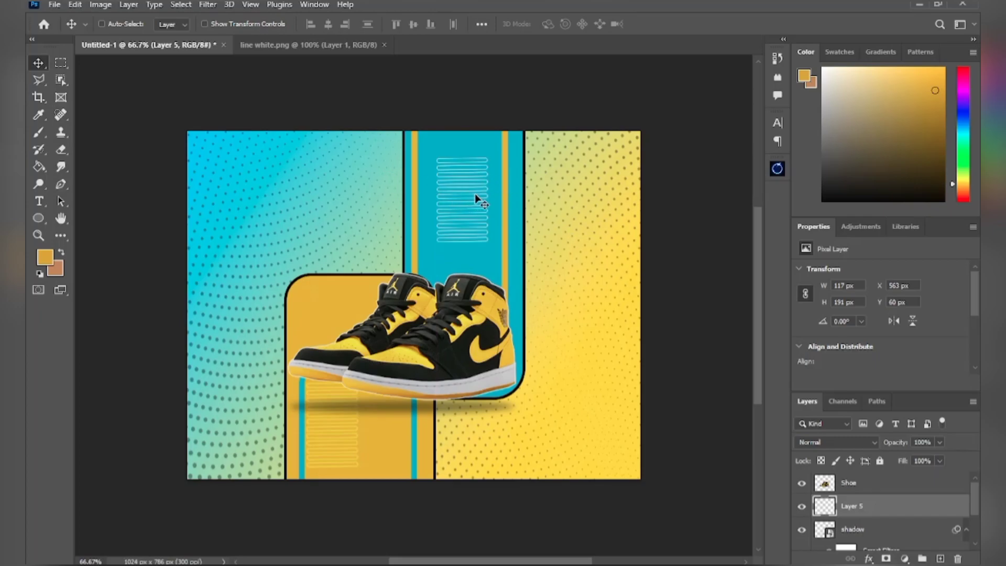
left_click_drag(482, 199, 483, 211)
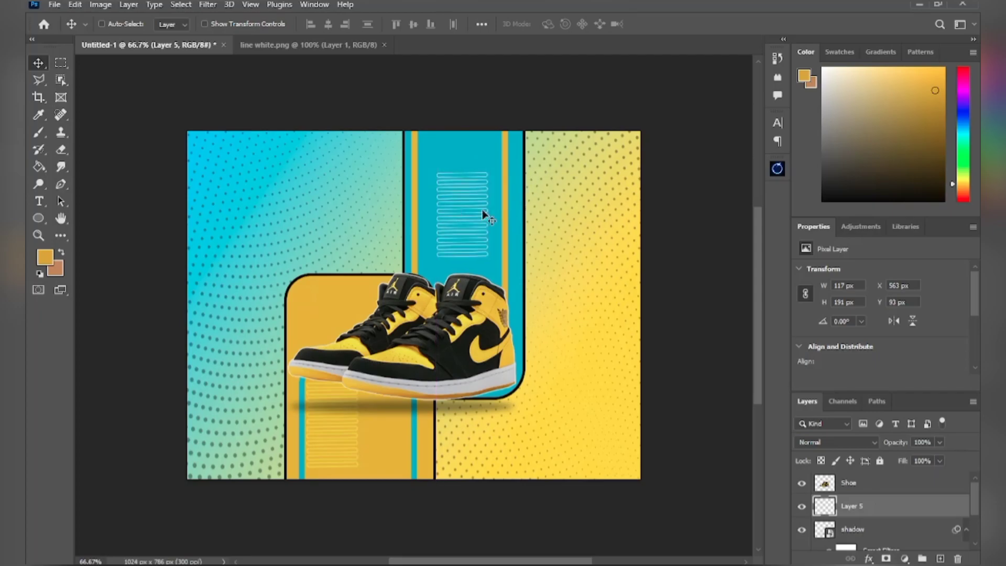
- Scale the white line pattern proportionally to about 130 × 213 px and move it to about X 560, Y 71 px
key("ctrl+t")
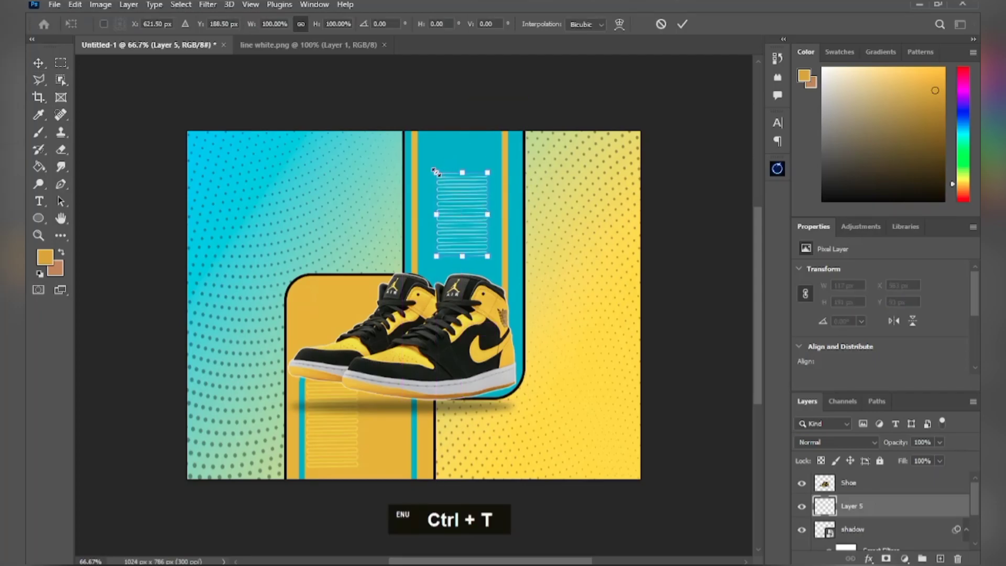
left_click_drag(436, 171, 430, 163)
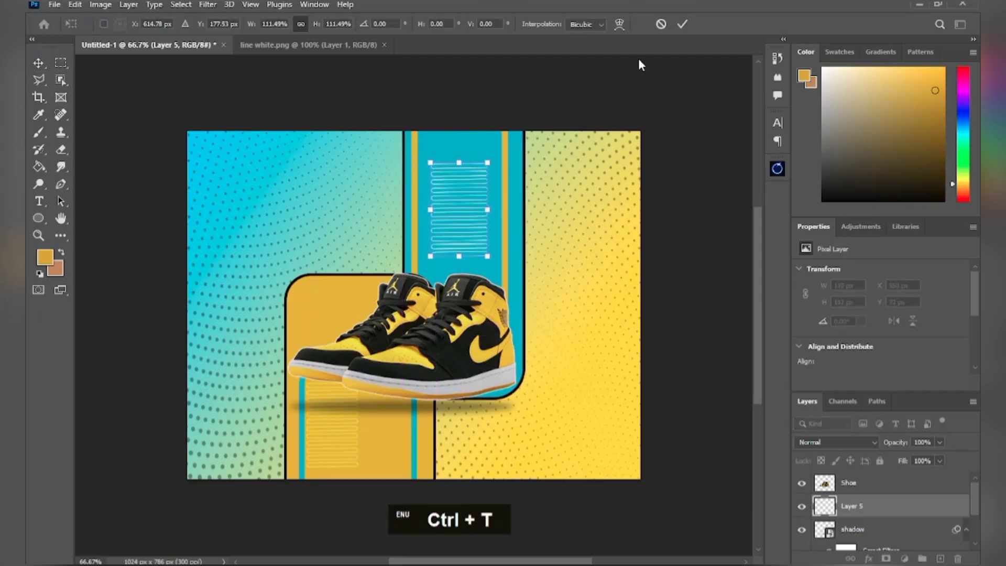
left_click(682, 25)
key("shift+Right")
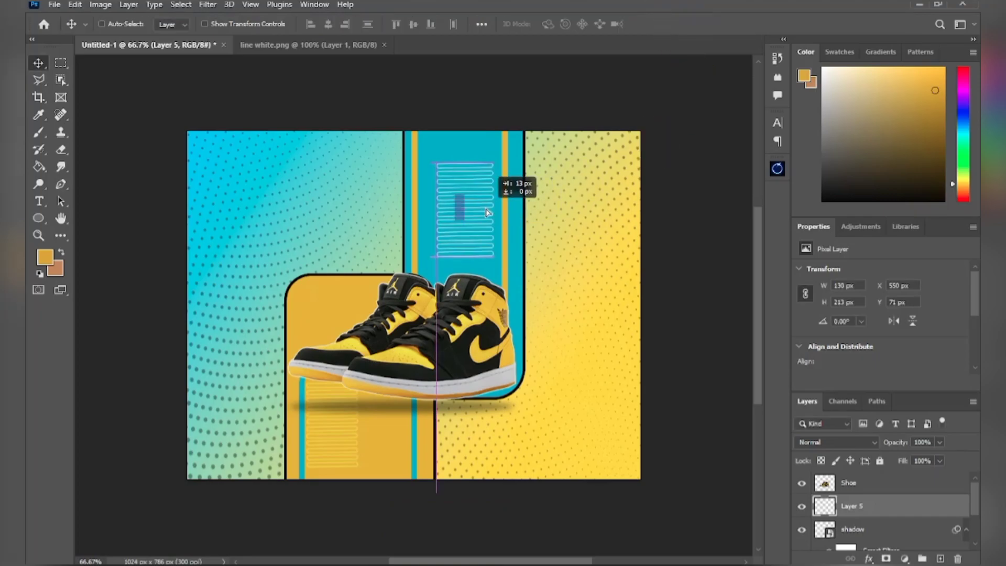
left_click(54, 6)
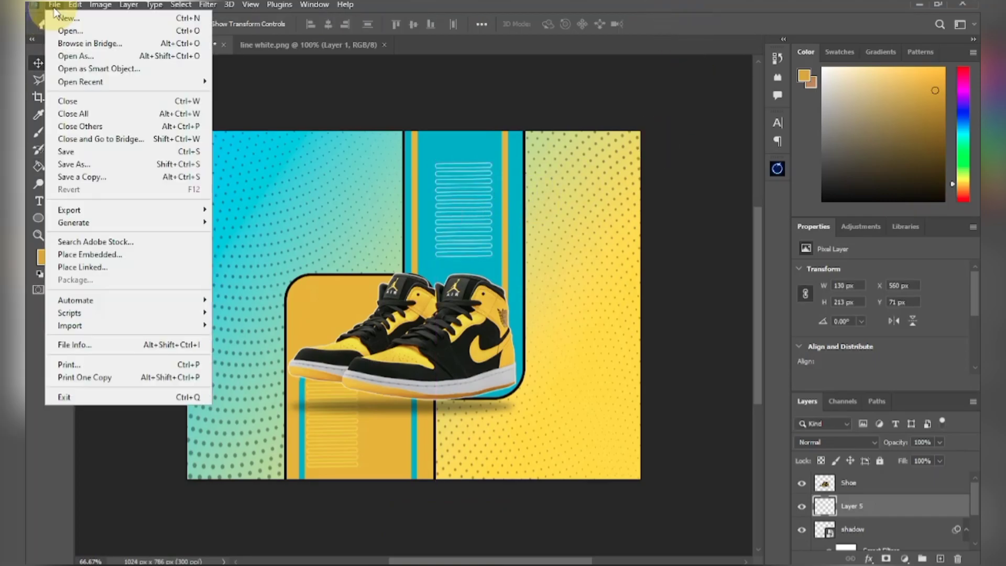
left_click(507, 233)
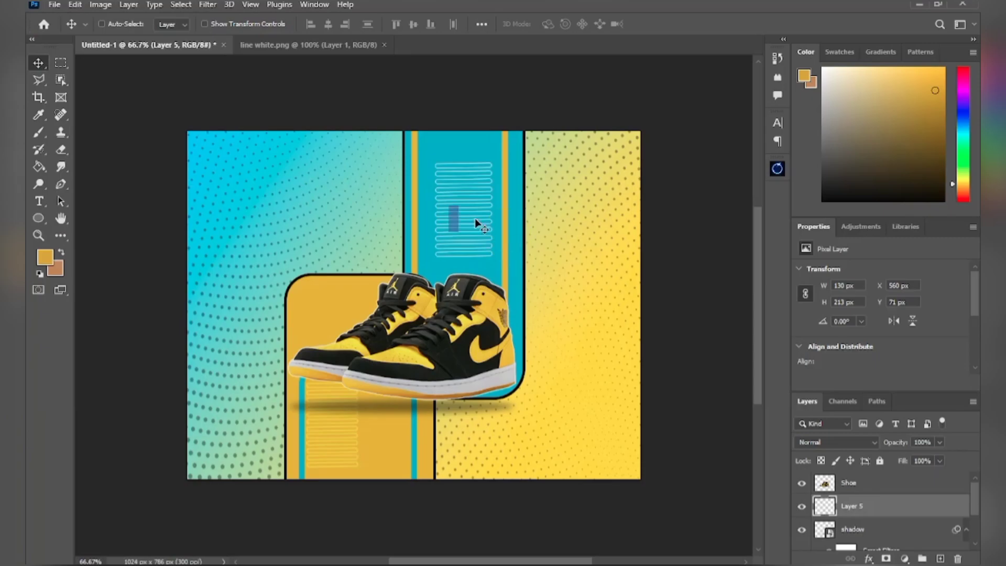
- Put the white line pattern layer, Layer 5, in a new group and select the layer inside it
key("g")
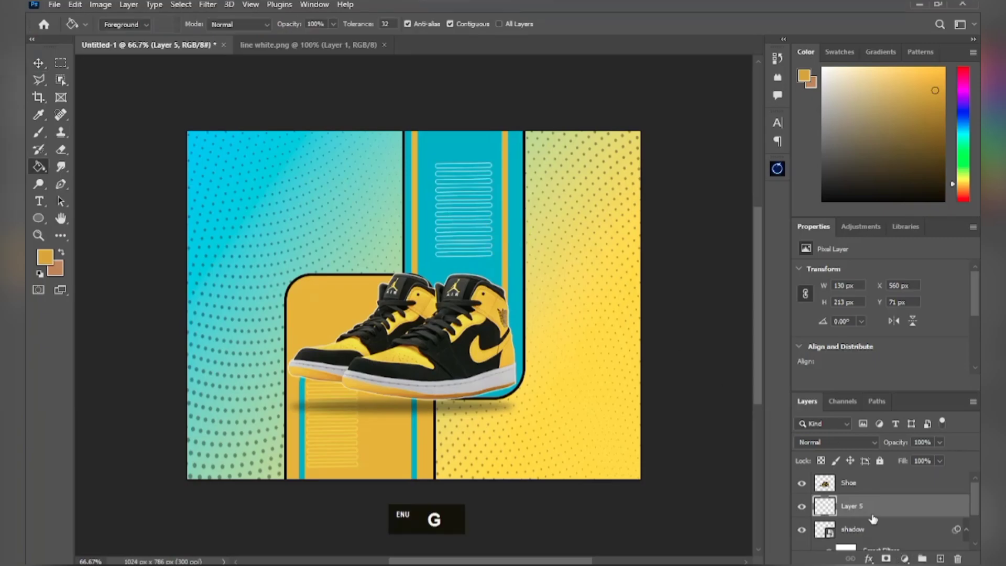
key("ctrl")
key("ctrl")
key("ctrl")
key("ctrl")
key("ctrl+g")
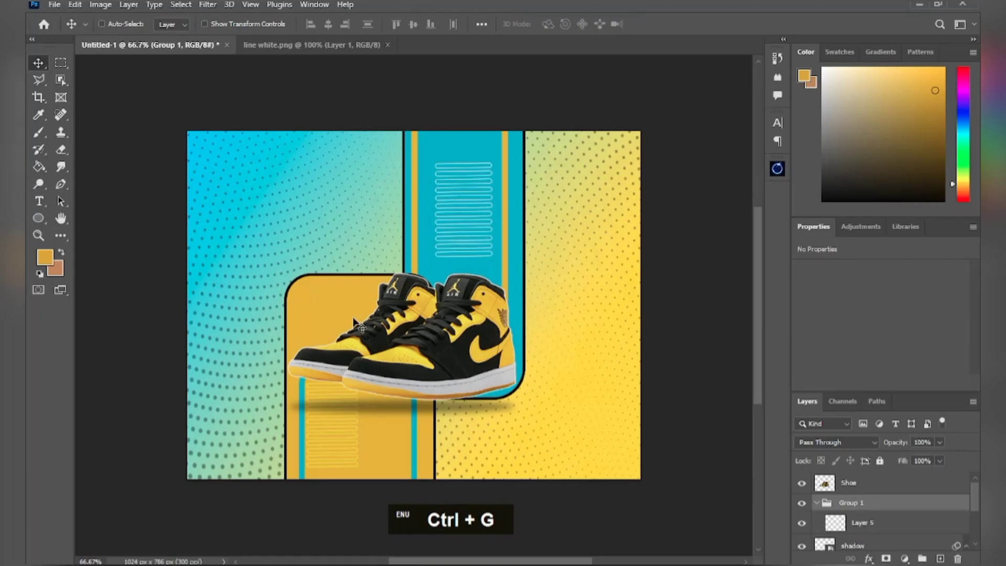
left_click(855, 520)
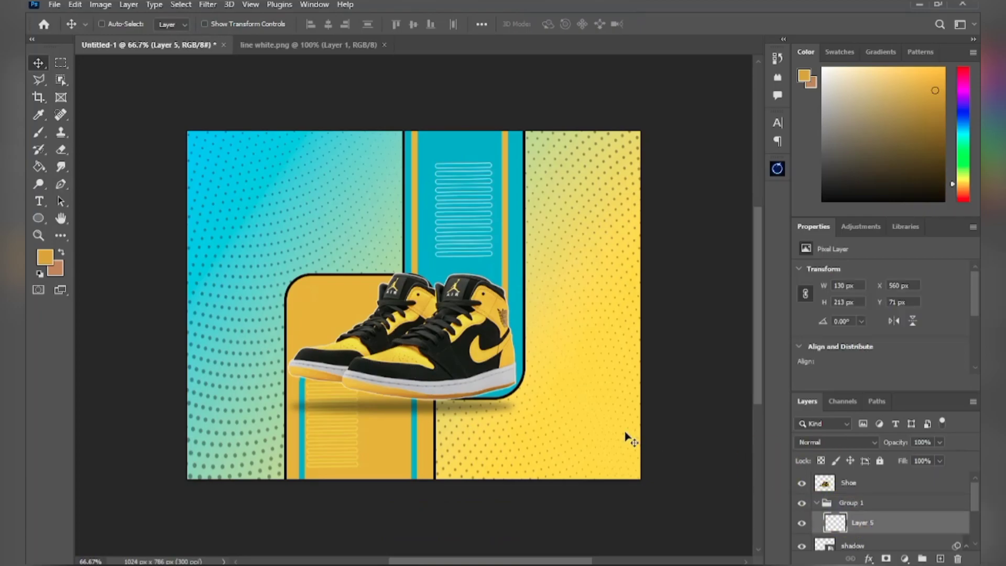
- Duplicate the white line pattern onto the yellow panel and scale it proportionally to about 105 × 172 px at X 265, Y 361 px
key("ctrl+j")
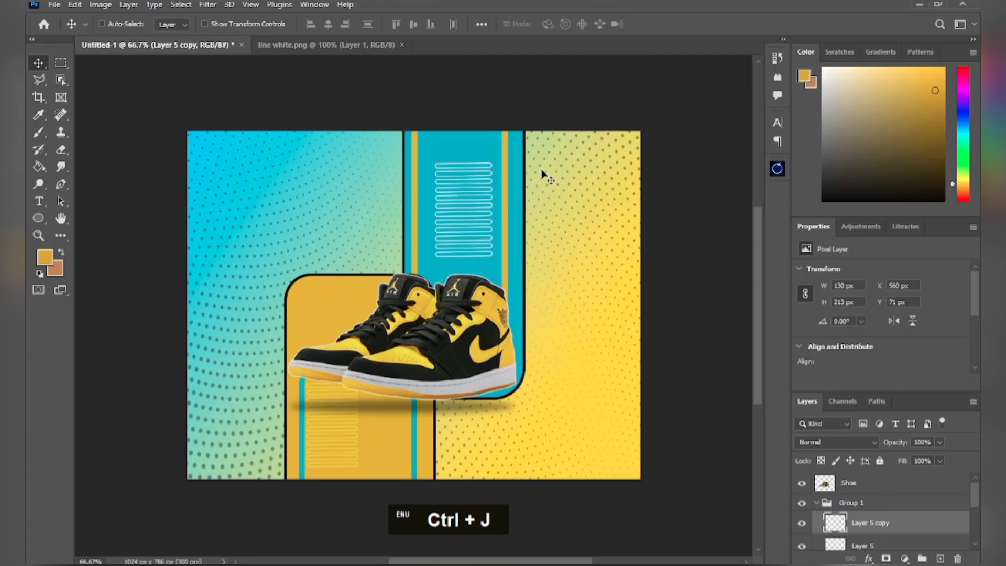
left_click_drag(490, 202, 352, 313)
key("ctrl+t")
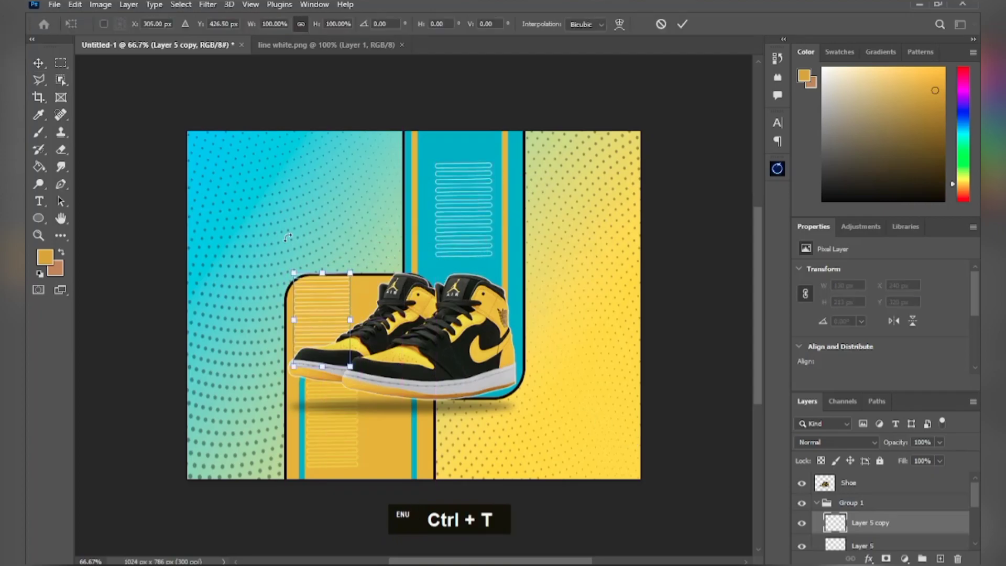
left_click_drag(290, 271, 303, 286)
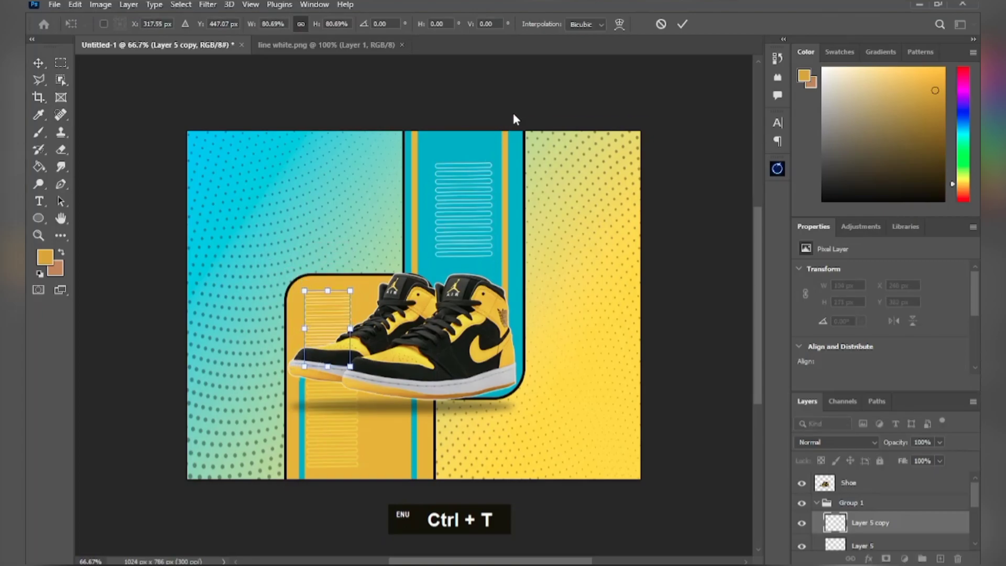
left_click(682, 24)
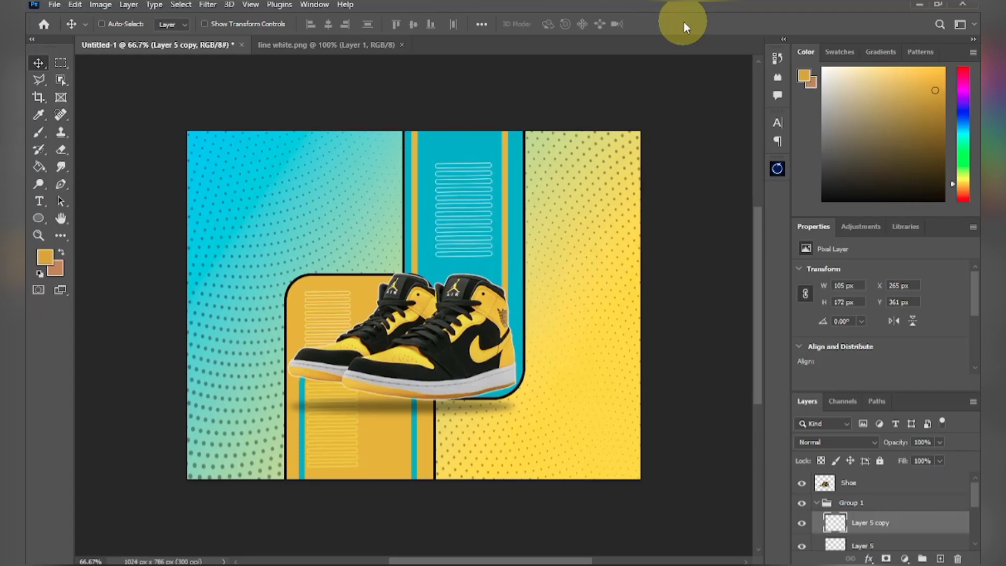
- Duplicate the smaller line pattern, rotate the copy about 90° and place it beside the original at about X 369, Y 361 px
key("ctrl+j")
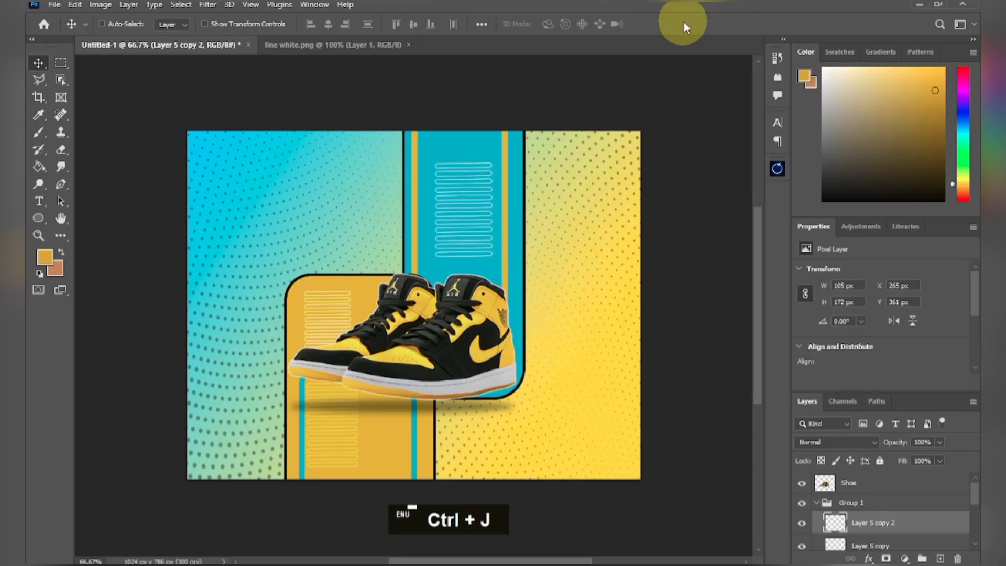
key("ctrl+t")
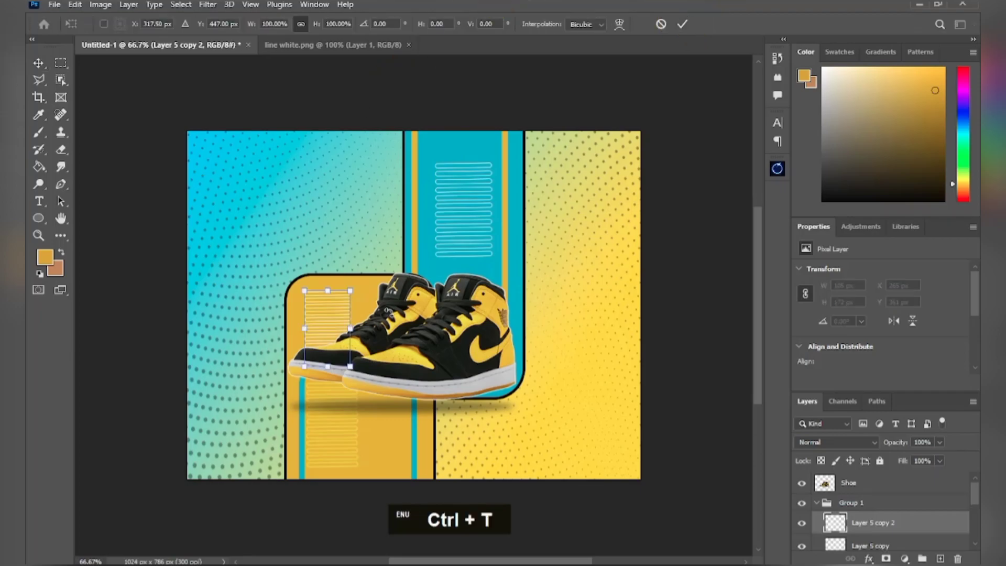
left_click_drag(356, 278, 414, 366)
left_click_drag(323, 336, 382, 328)
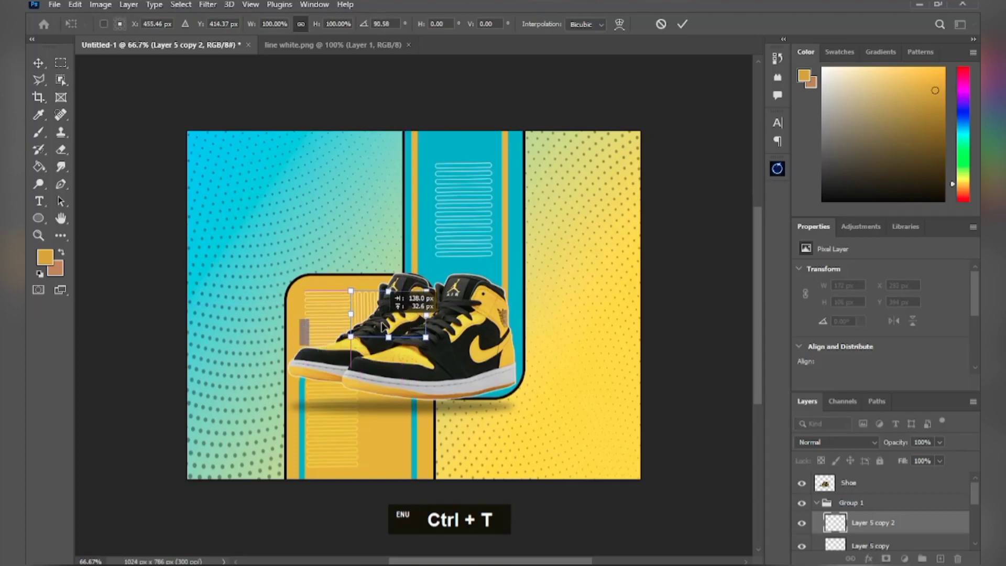
left_click(682, 24)
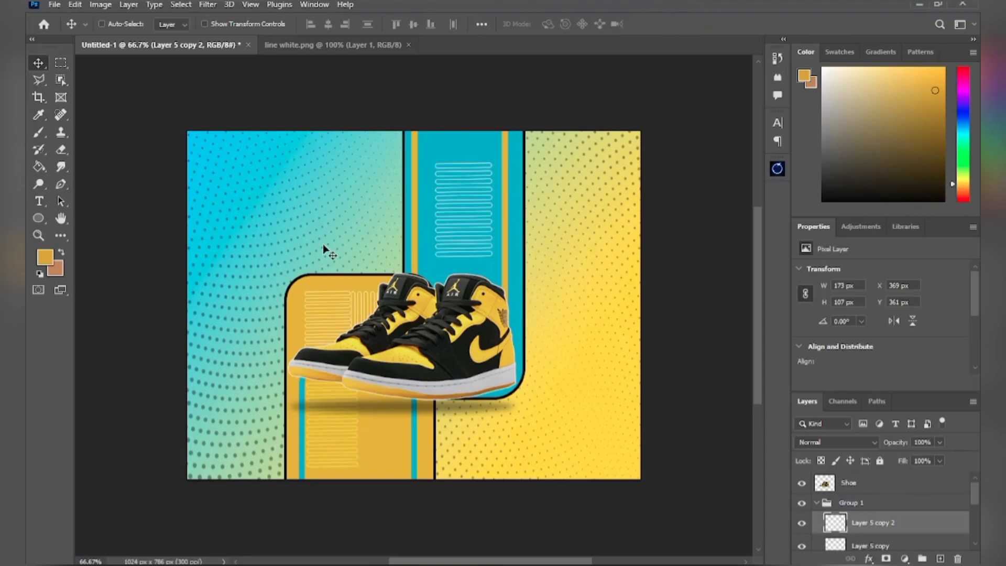
- Open yellow arrow.png and place the arrow in the poster above the shoes at about X 662, Y 246 px
left_click(48, 6)
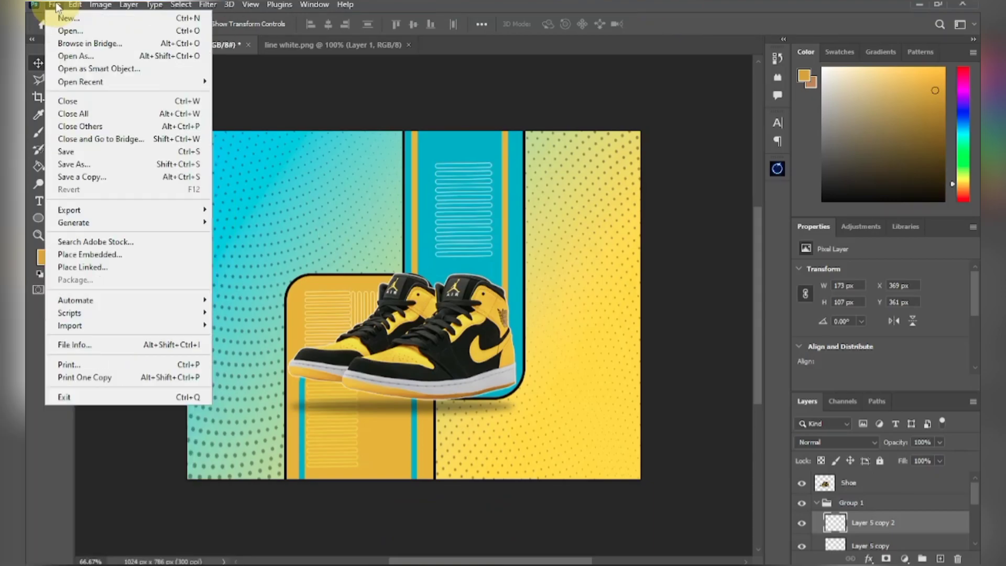
left_click(62, 29)
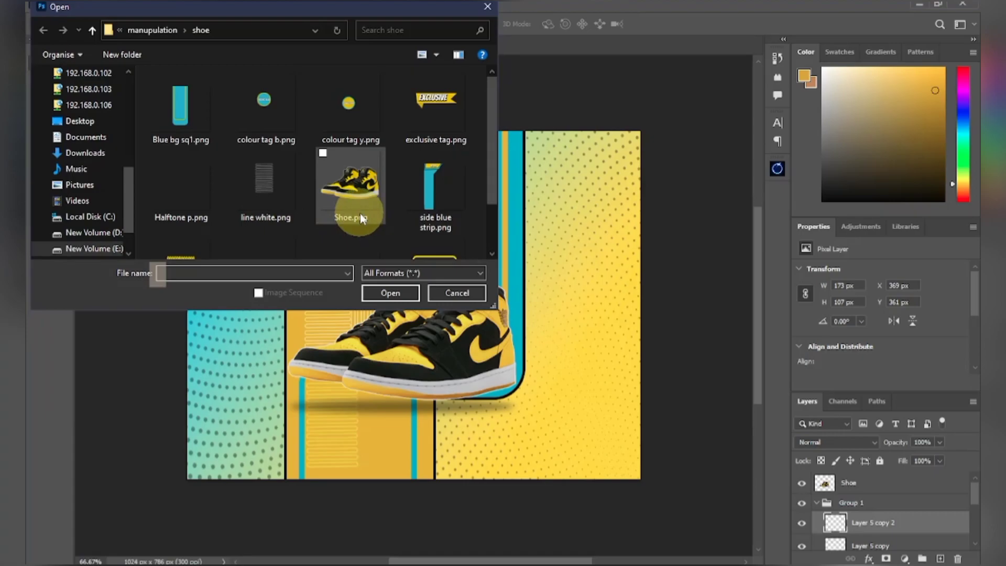
double_click(252, 239)
left_click_drag(383, 279, 583, 295)
left_click(593, 301)
left_click_drag(549, 290, 516, 248)
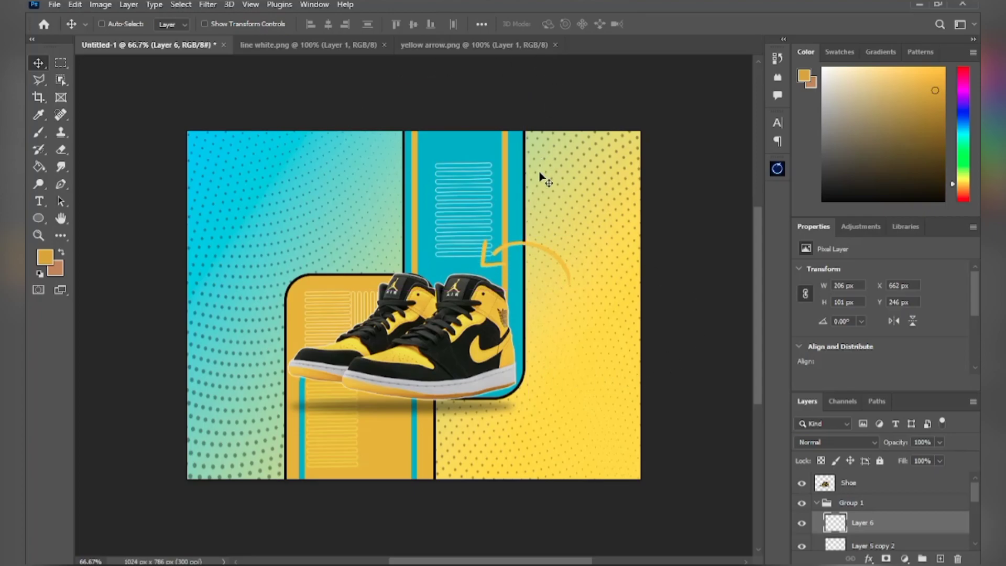
- Duplicate the yellow arrow, flip the copy horizontally and move it beside the shoe toes at about X 112, Y 393 px
key("ctrl+j")
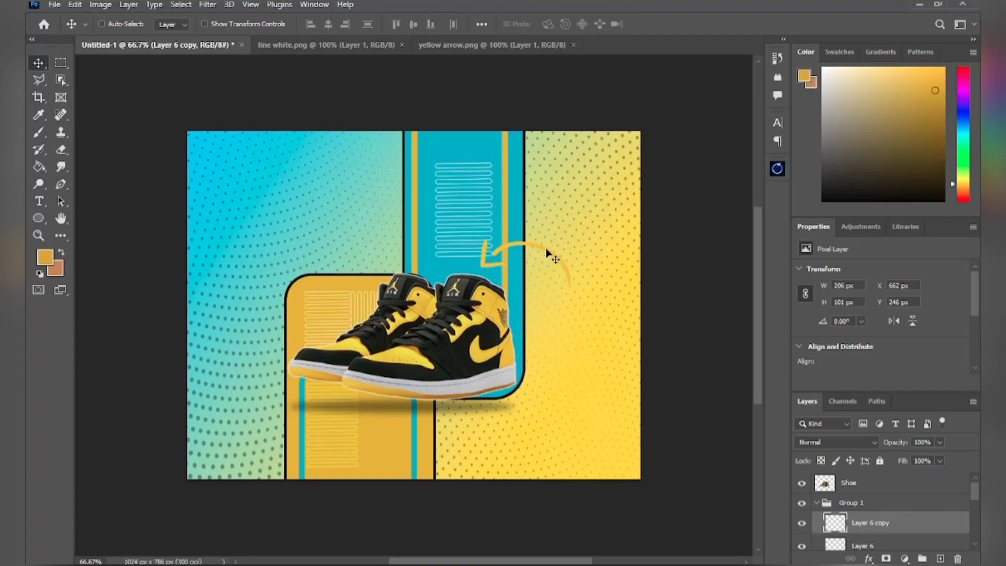
left_click_drag(546, 250, 252, 292)
key("t")
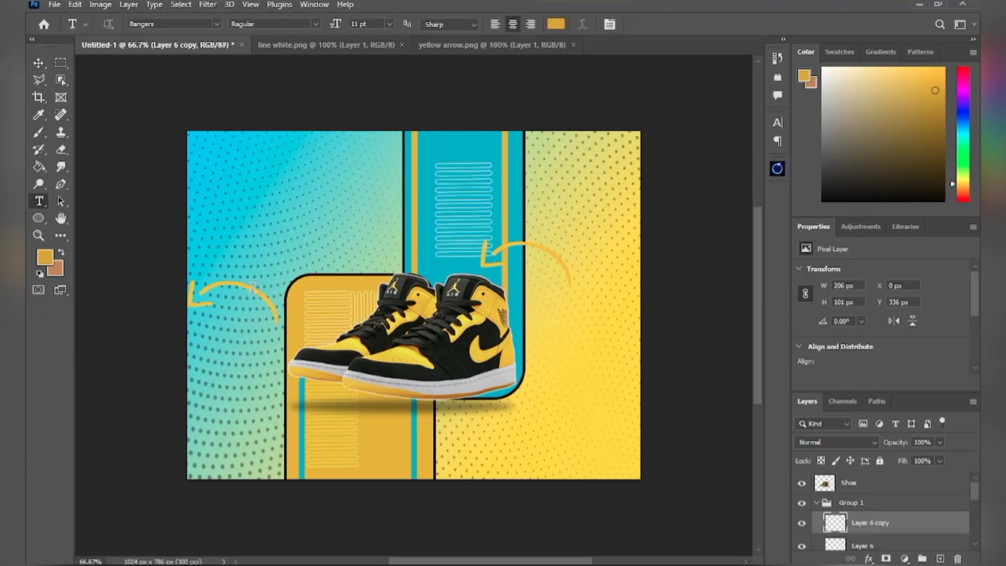
left_click(36, 63)
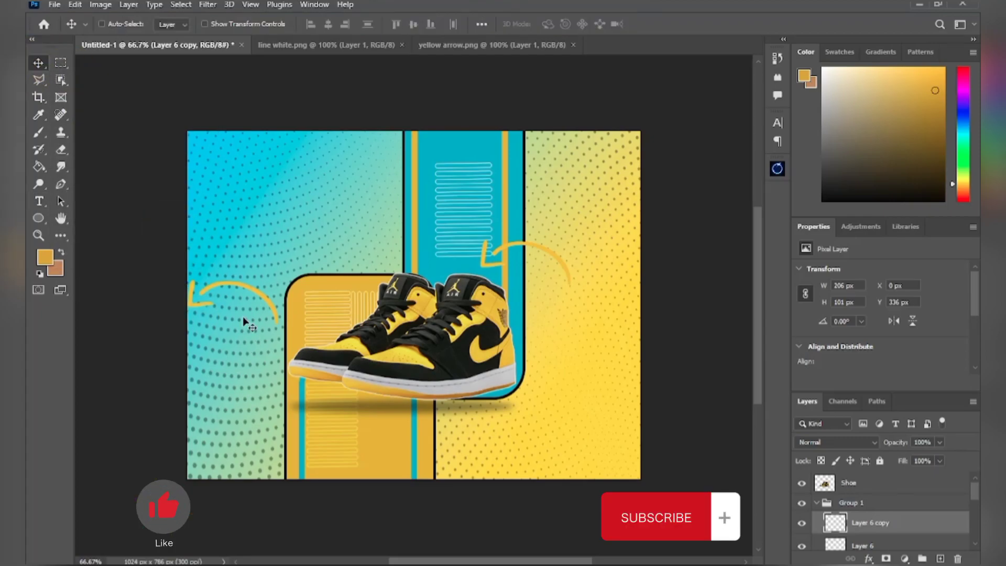
key("ctrl+t")
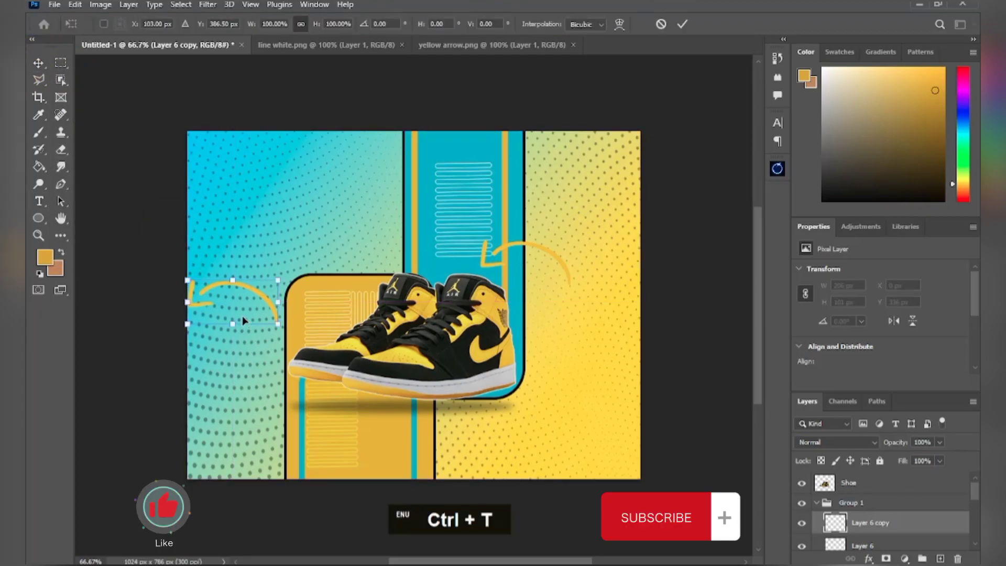
right_click(265, 283)
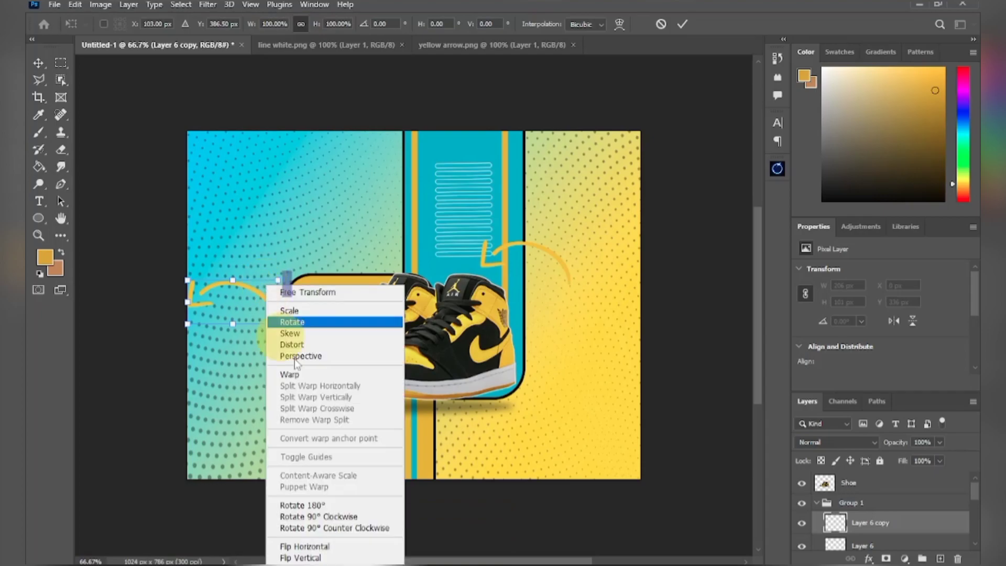
left_click(330, 528)
left_click_drag(263, 294, 312, 319)
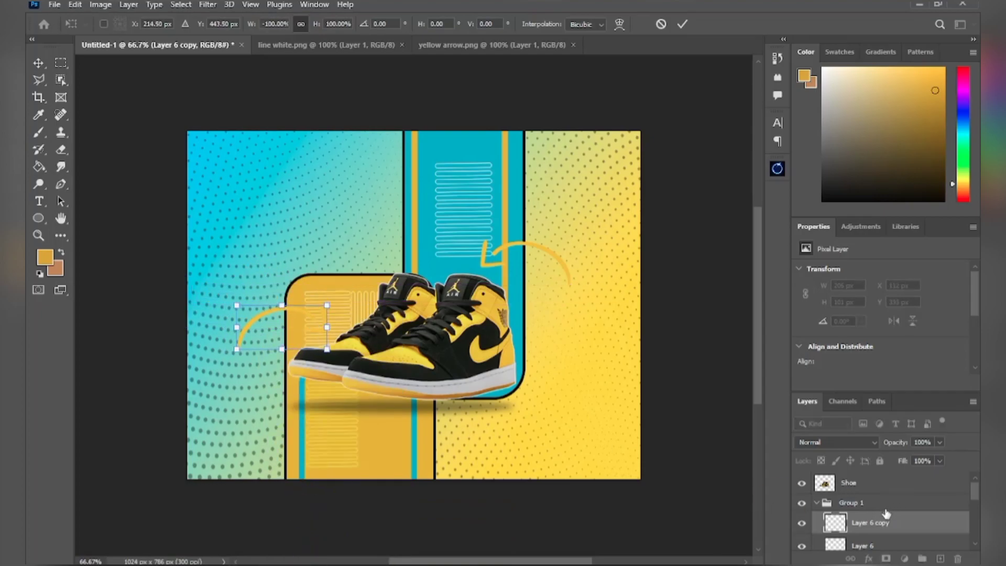
- Move the flipped arrow layer, Layer 6 copy, out of Group 1 to directly above the Shoe layer
left_click_drag(863, 511, 858, 475)
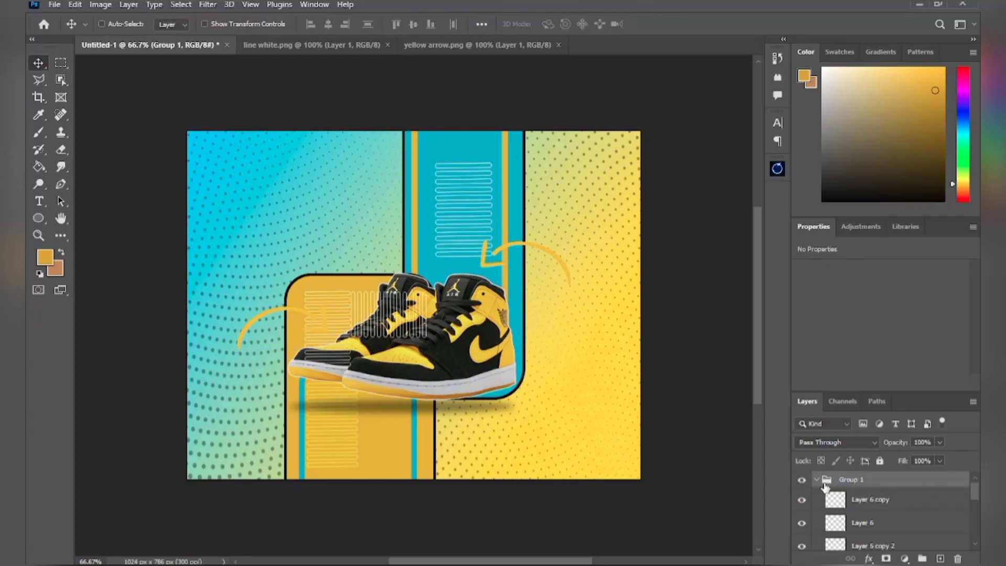
key("ctrl+z")
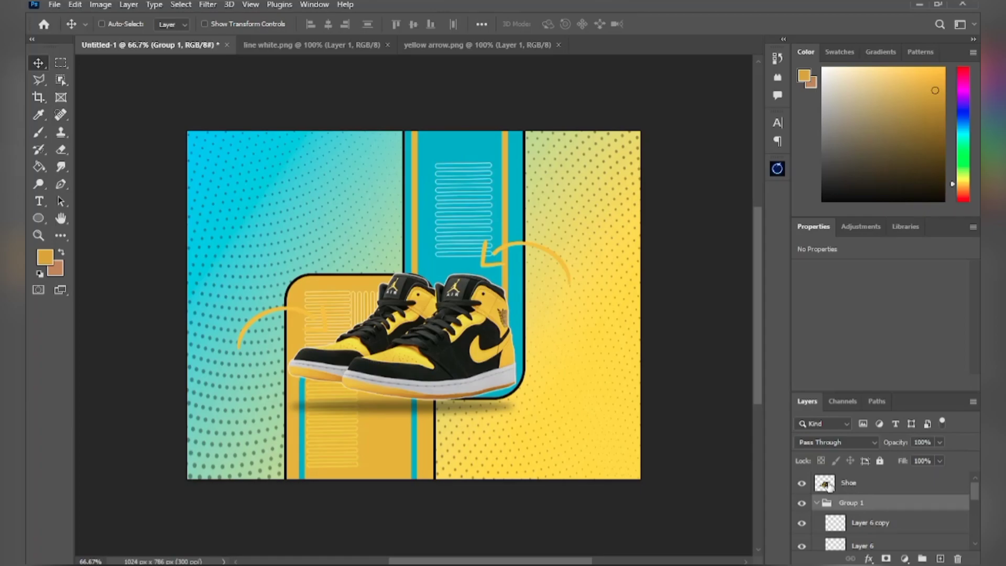
left_click(873, 522)
left_click_drag(861, 527, 864, 472)
left_click(909, 479)
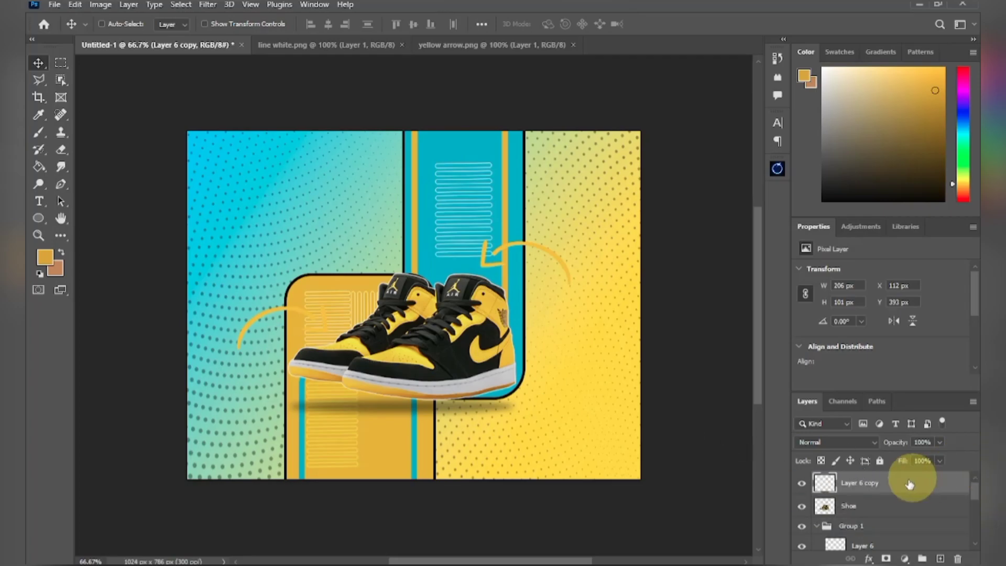
- Apply a Color Overlay with the colour #24c8e3 to the flipped arrow layer, Layer 6 copy
right_click(907, 484)
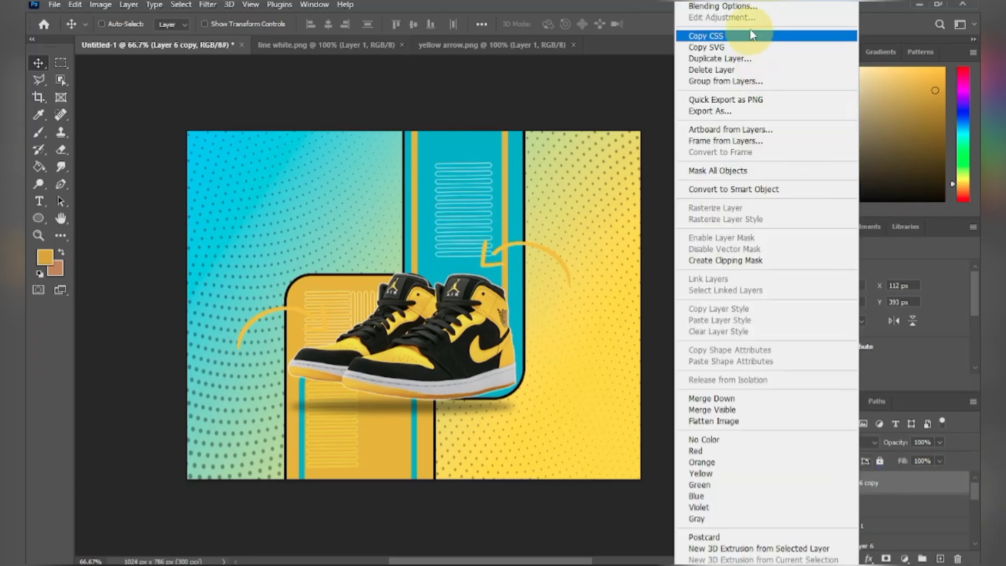
left_click(753, 4)
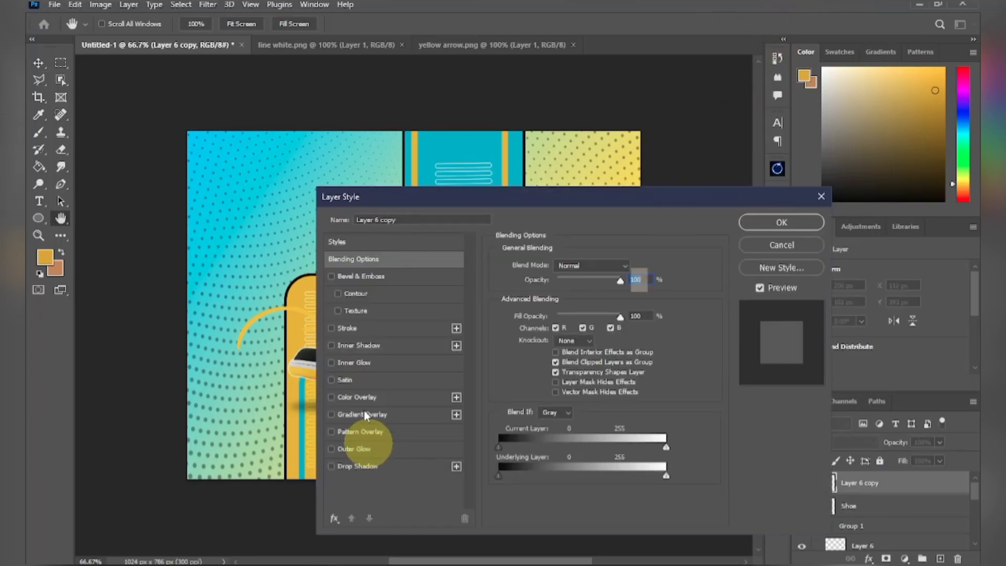
left_click(361, 398)
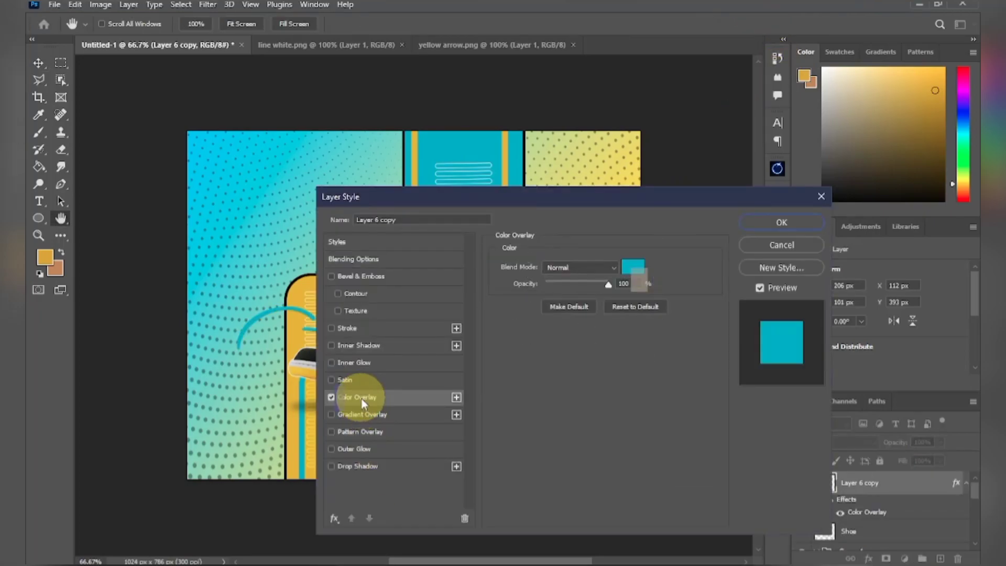
left_click(633, 266)
type("24c8e3")
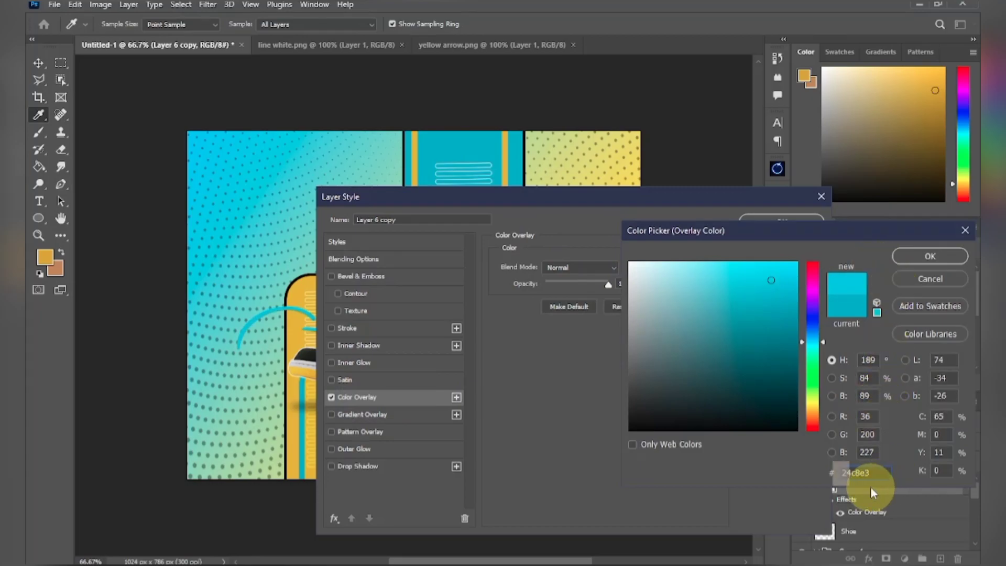
left_click(930, 257)
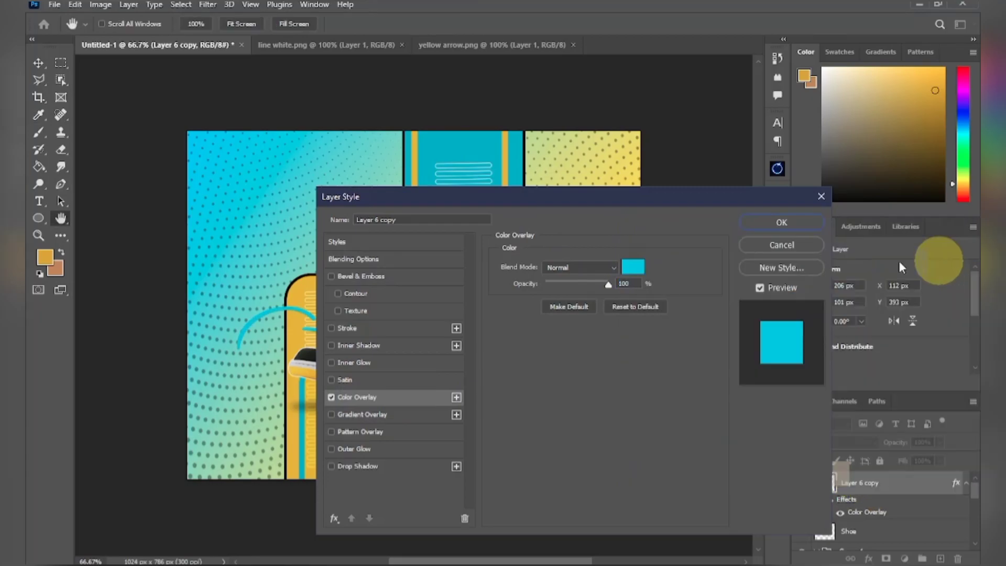
left_click(765, 221)
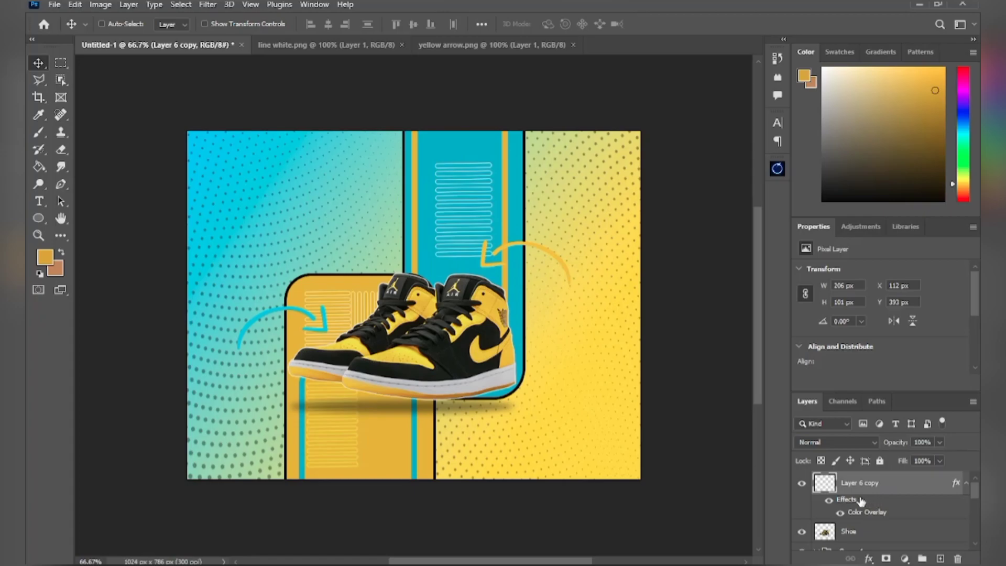
- Rename the yellow arrow layer, Layer 6 in Group 1, as "Arrow y"
scroll(861, 502, "down", 3)
scroll(868, 500, "up", 2)
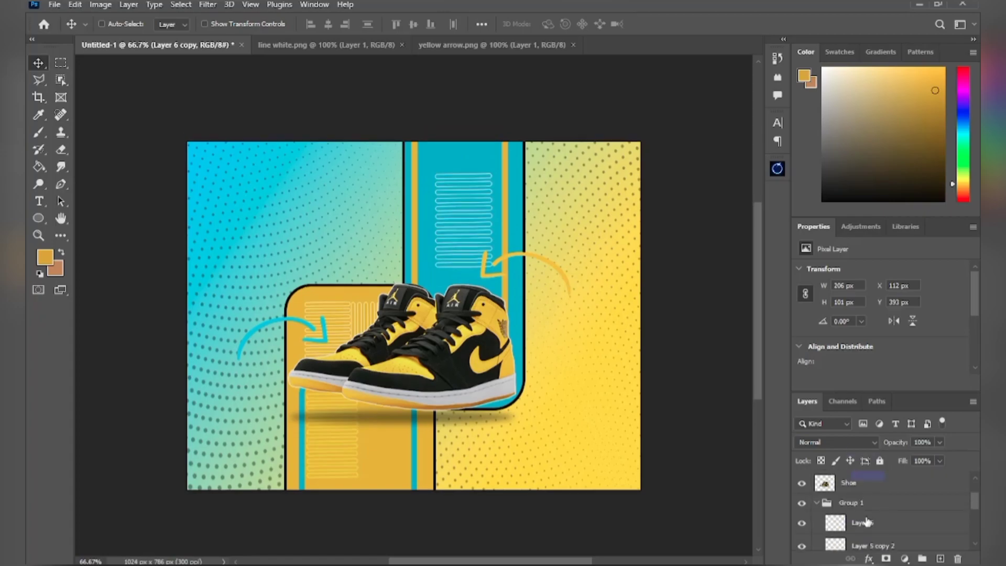
left_click(866, 523)
double_click(863, 522)
type("A")
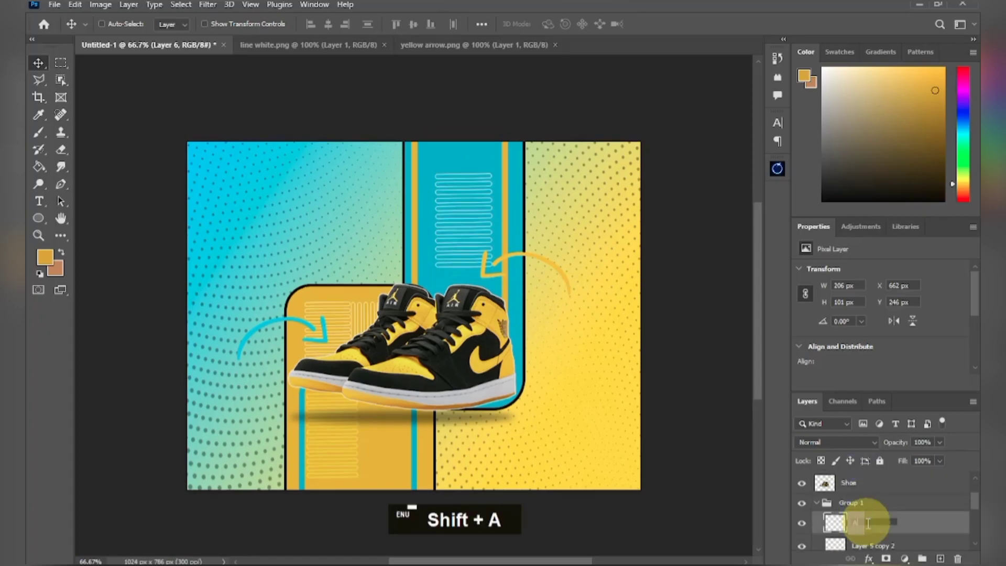
type("rrow 1")
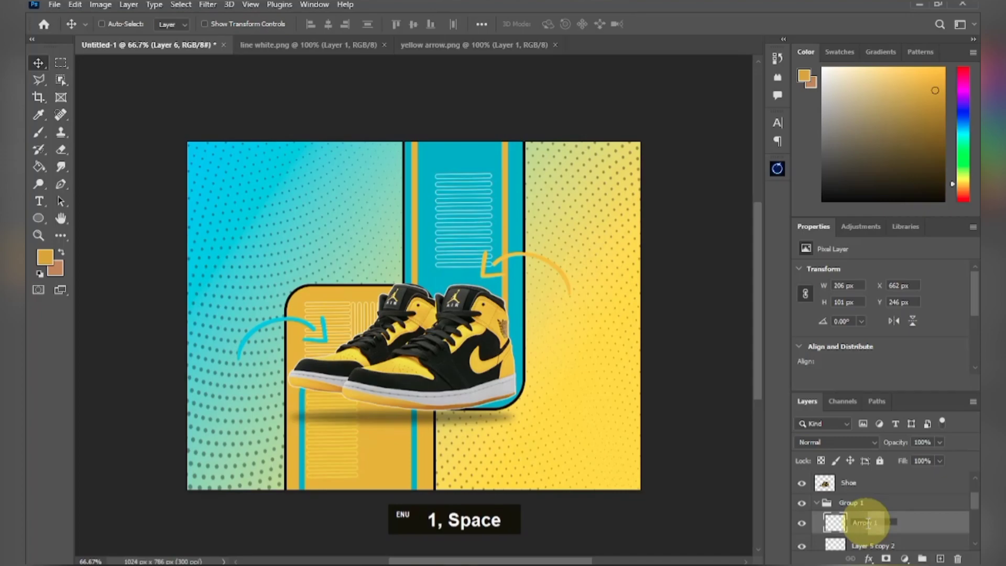
key("Return")
double_click(868, 523)
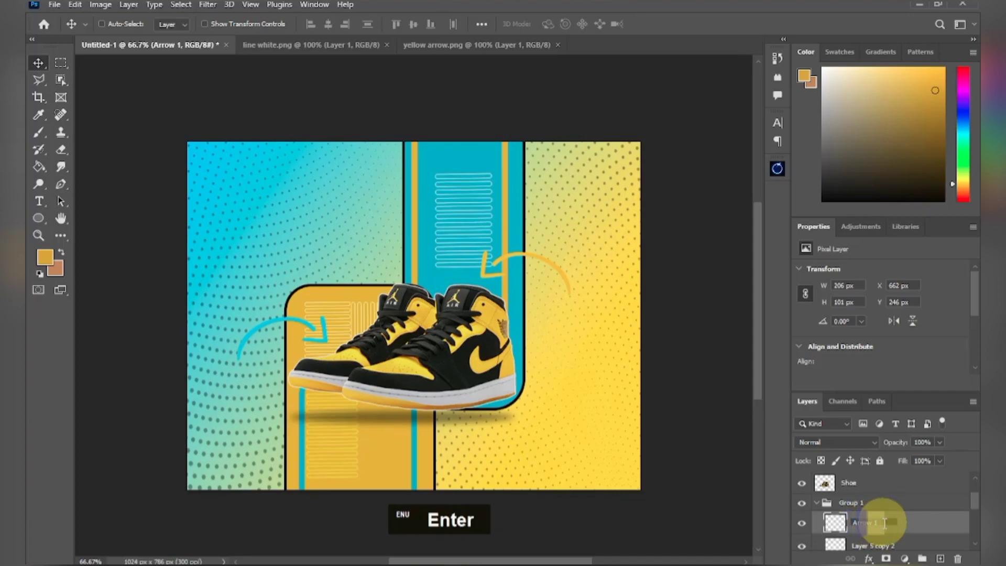
key("BackSpace")
type("y")
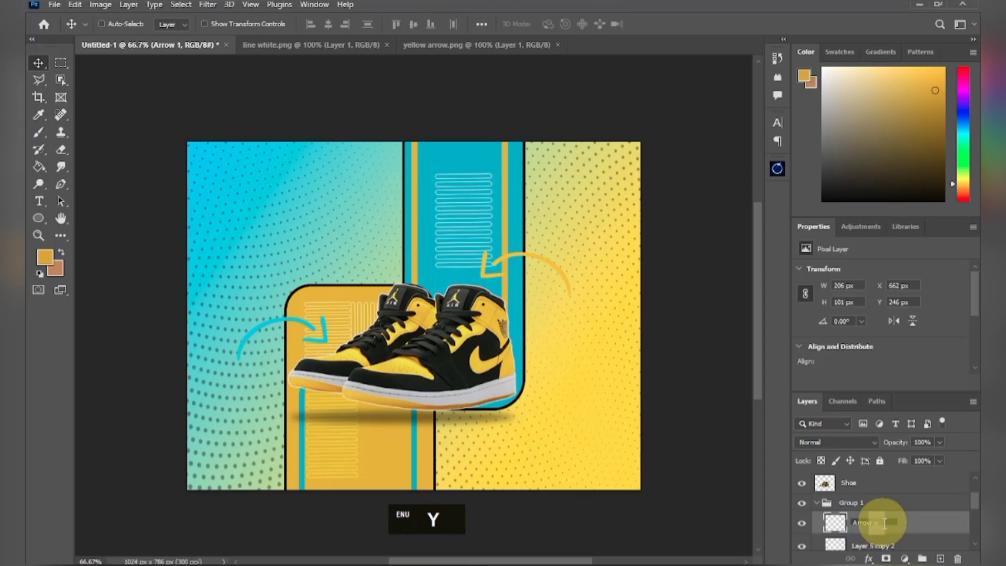
key("Return")
- Rename the blue arrow layer, Layer 6 copy, as "Arrow b"
scroll(862, 490, "up", 2)
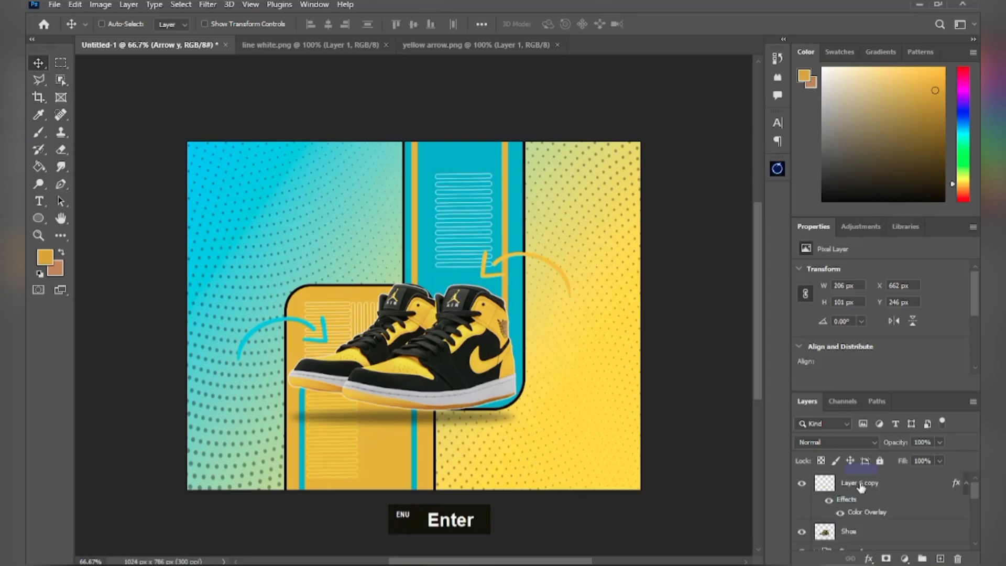
left_click(861, 483)
double_click(861, 482)
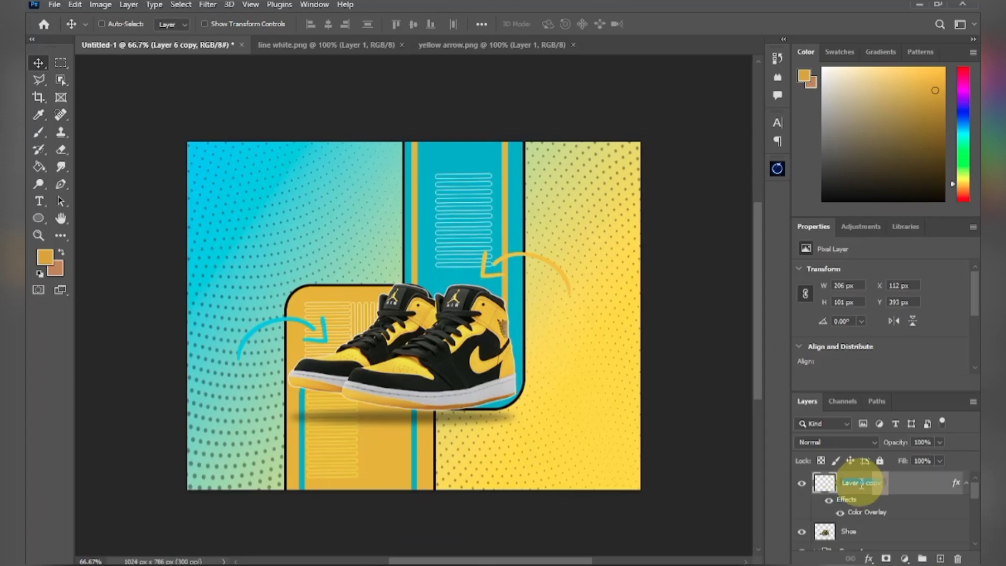
type("Arrow b")
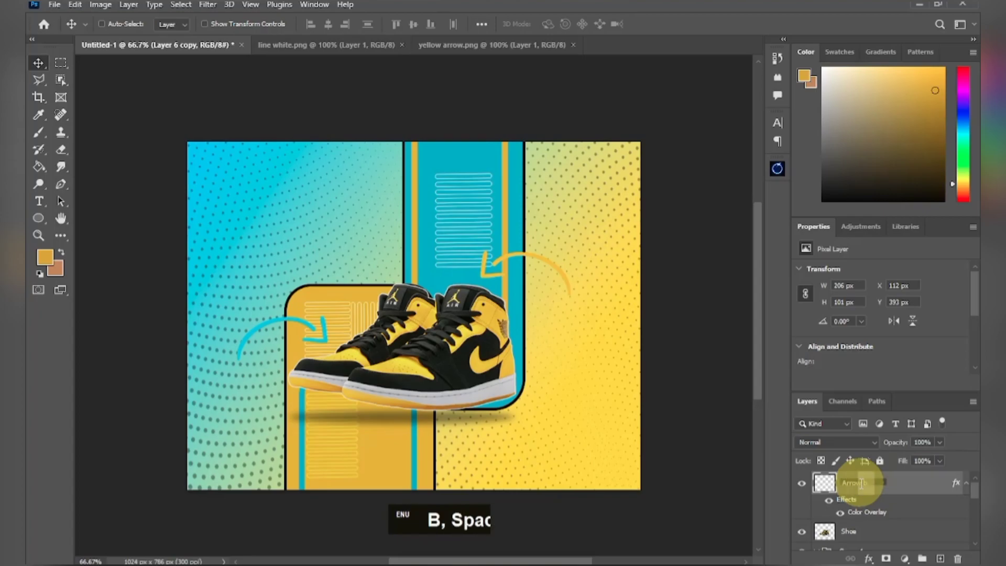
key("Return")
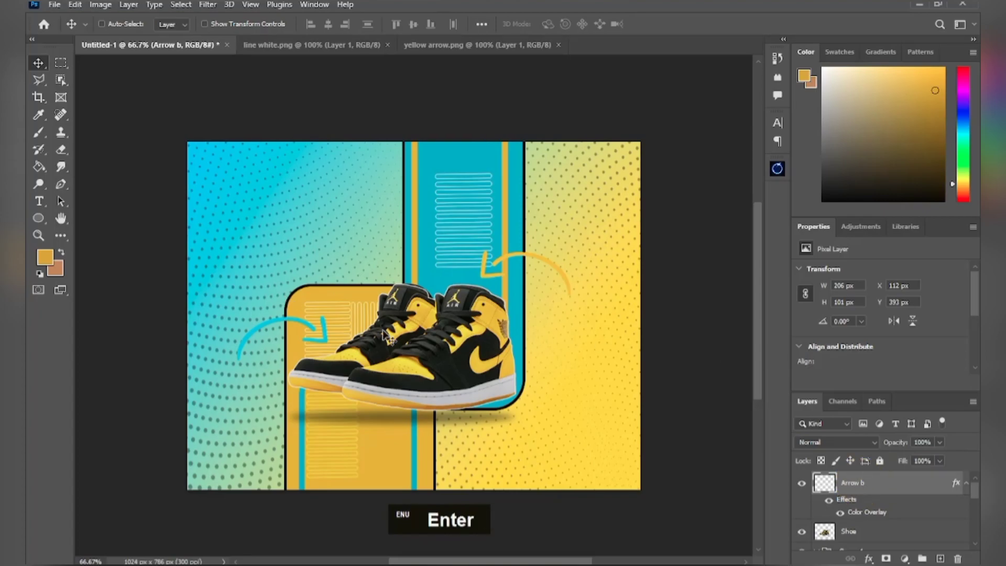
- Add a 1 px outside stroke in the near-white colour #f9f8f8 to the Arrow b layer
left_click(225, 47)
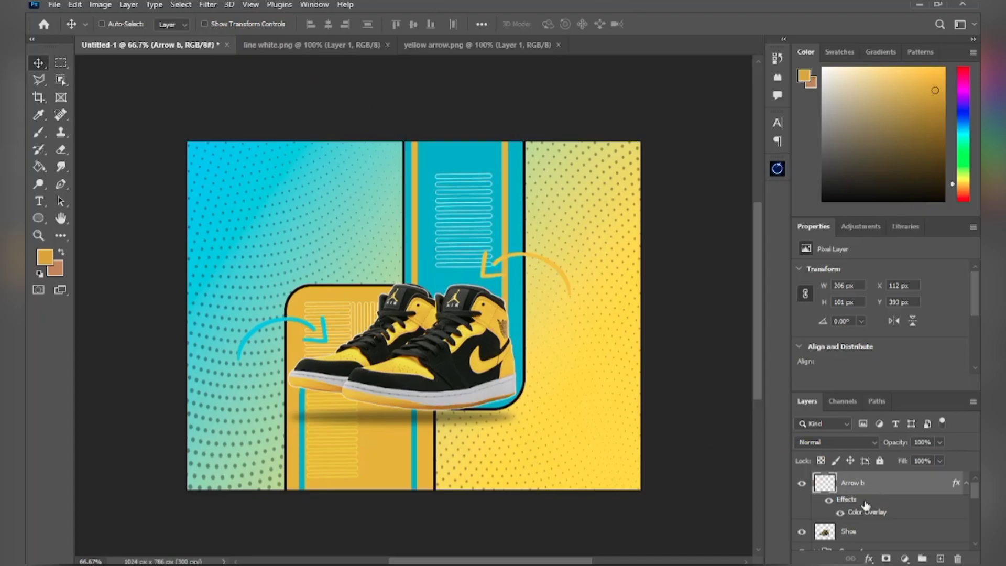
double_click(866, 515)
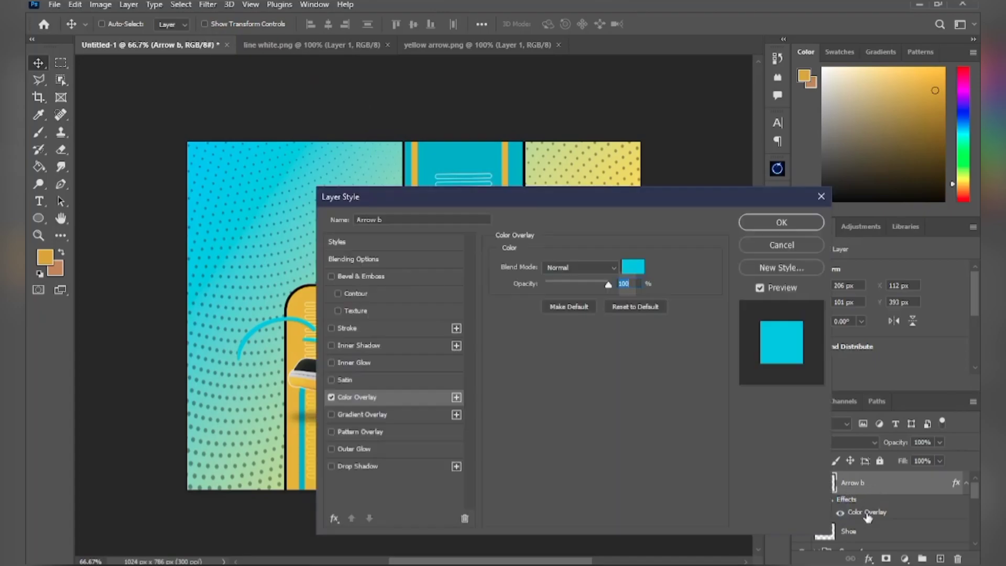
left_click(335, 329)
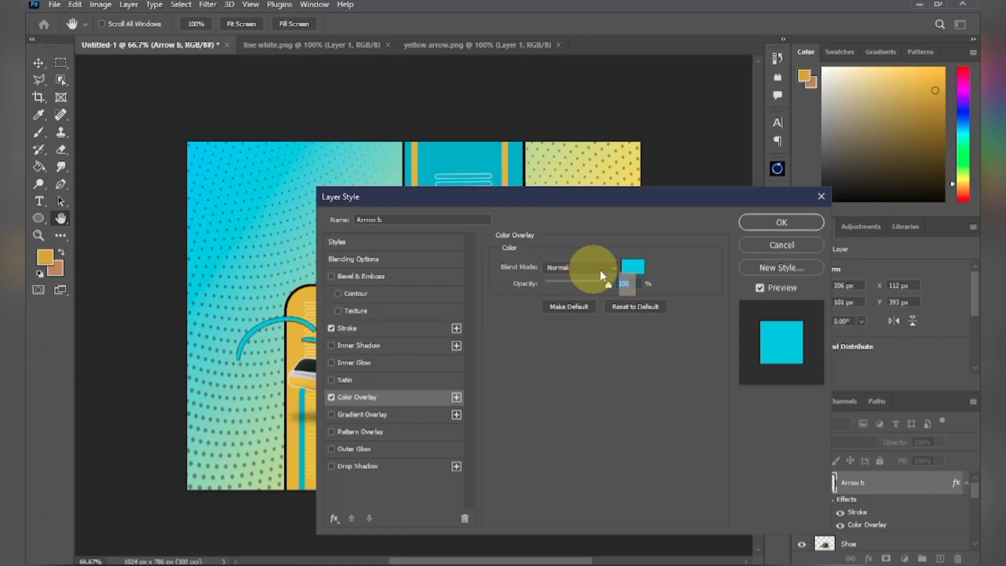
left_click(375, 329)
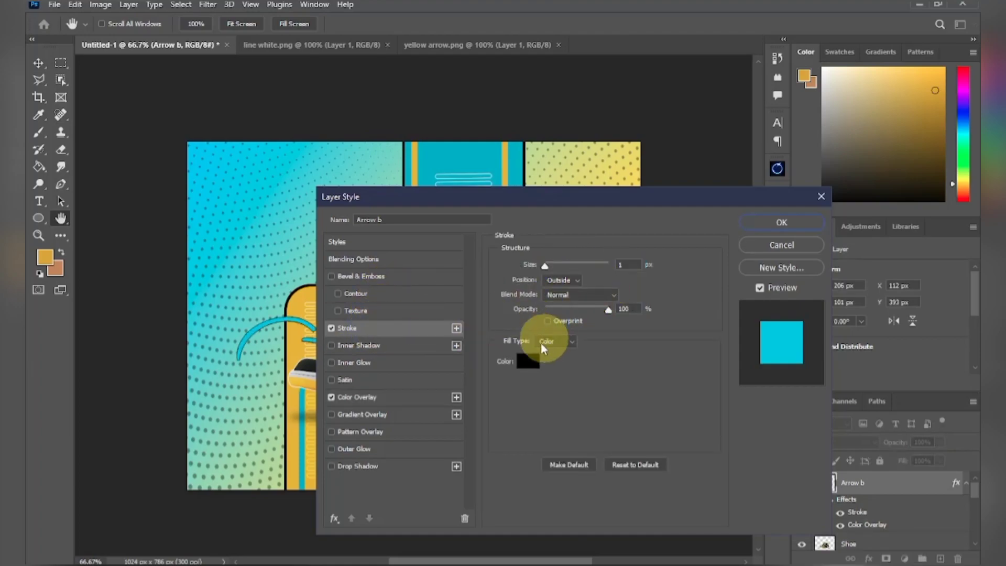
left_click(528, 361)
mouse_move(649, 393)
left_mouse_down()
mouse_move(640, 414)
mouse_move(664, 333)
mouse_move(630, 264)
mouse_move(668, 425)
left_mouse_up()
left_click_drag(688, 357, 629, 265)
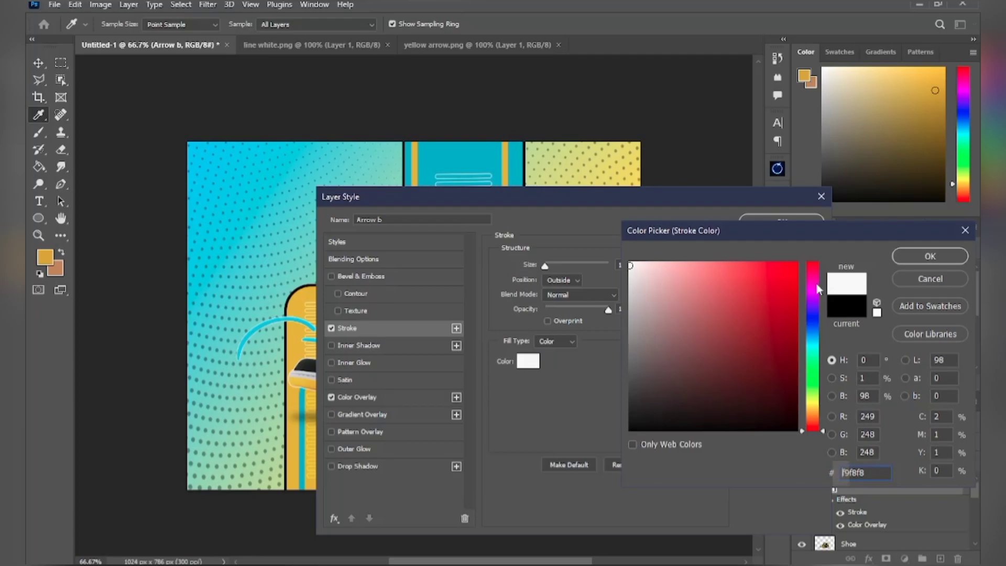
left_click(905, 256)
left_click(781, 222)
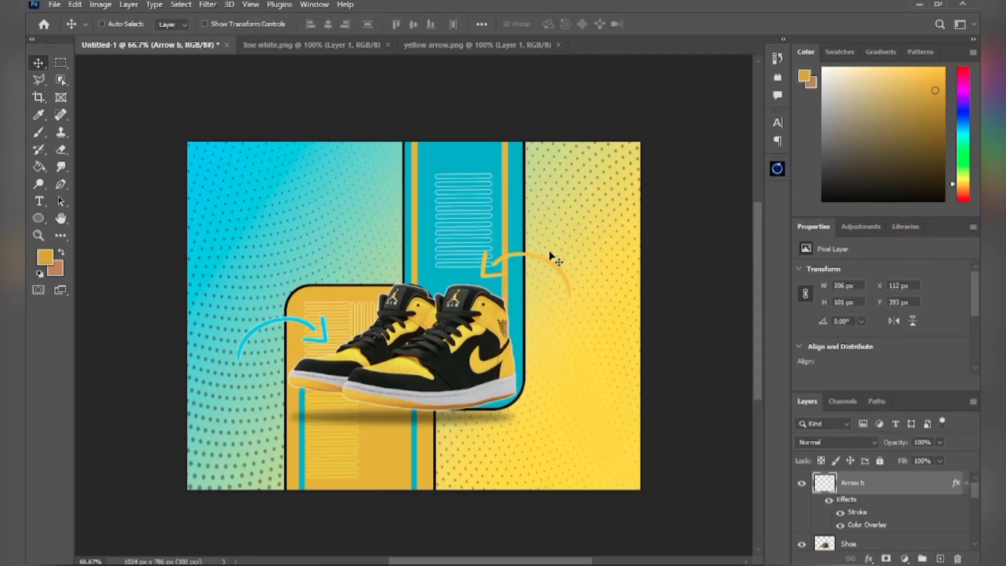
- Add a 1 px outside stroke in black, #000000, to the Arrow y layer in Group 1
left_click(849, 508)
scroll(849, 511, "down", 2)
left_click(865, 523)
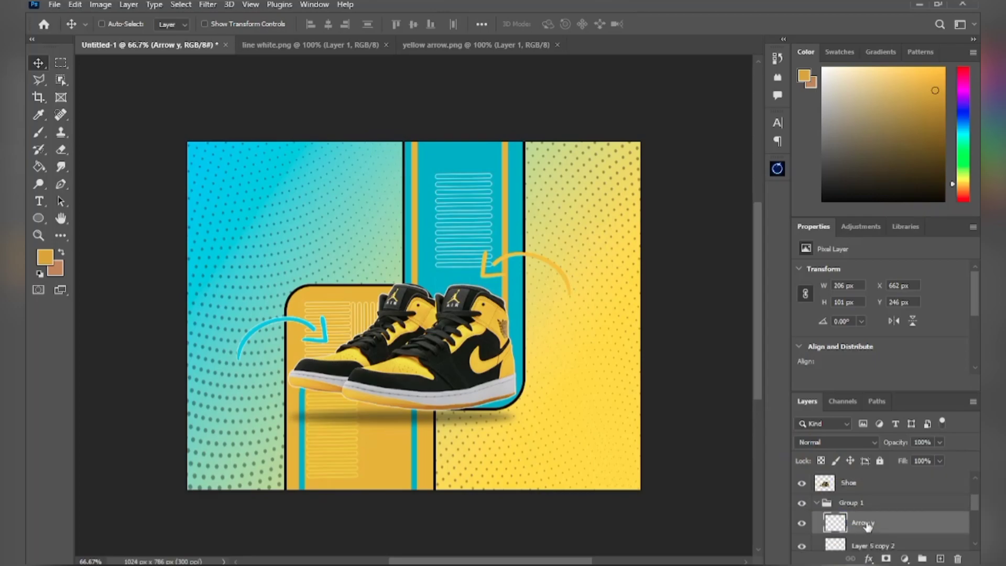
right_click(867, 523)
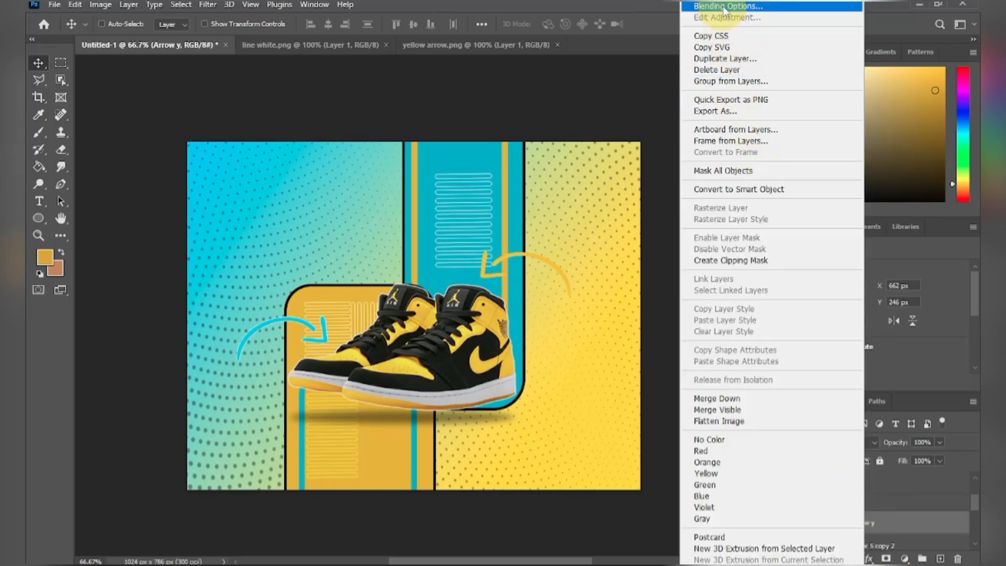
left_click(723, 7)
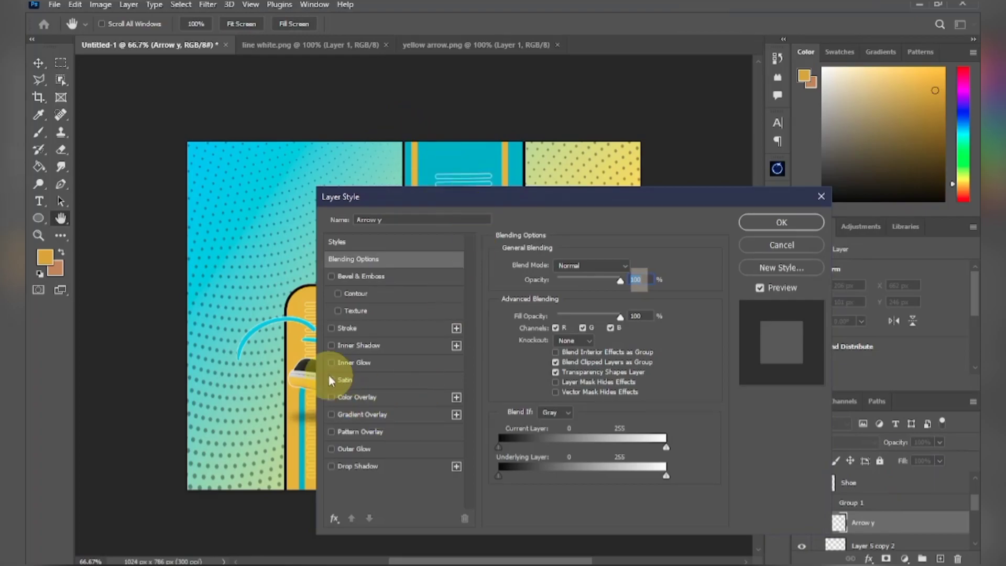
left_click(346, 325)
mouse_move(528, 197)
left_mouse_down()
mouse_move(595, 215)
mouse_move(746, 226)
mouse_move(811, 218)
left_mouse_up()
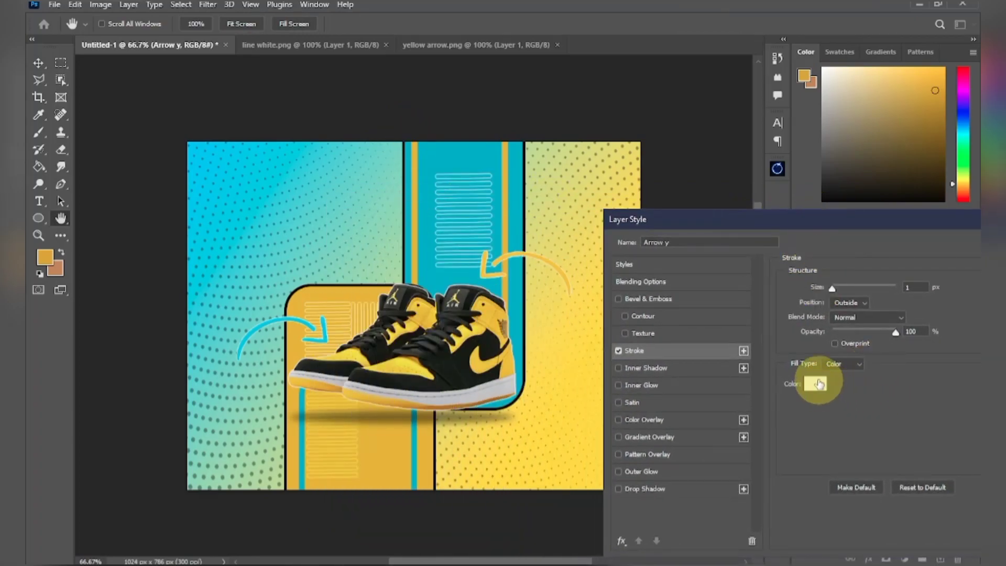
left_click(815, 384)
left_click(720, 429)
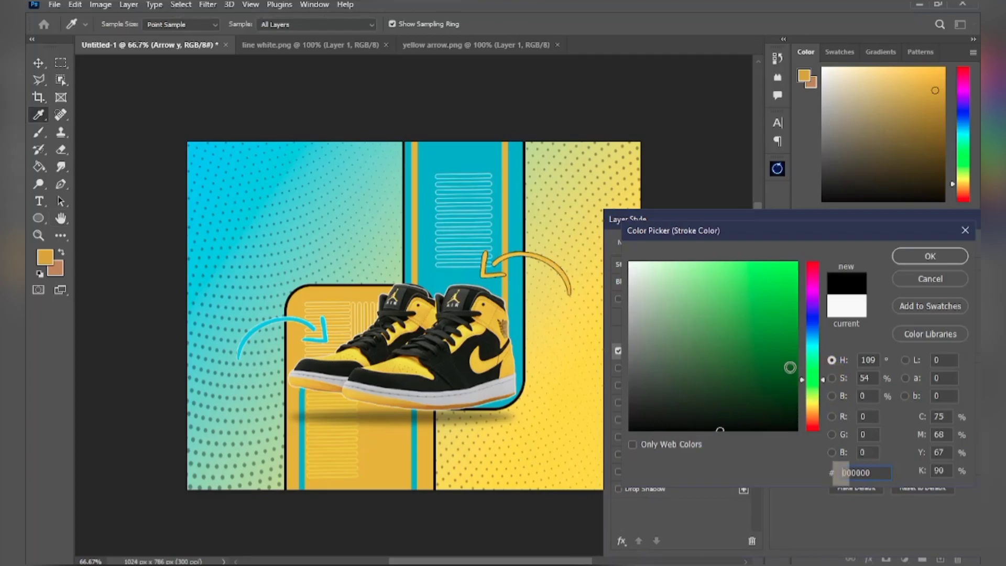
left_click(938, 255)
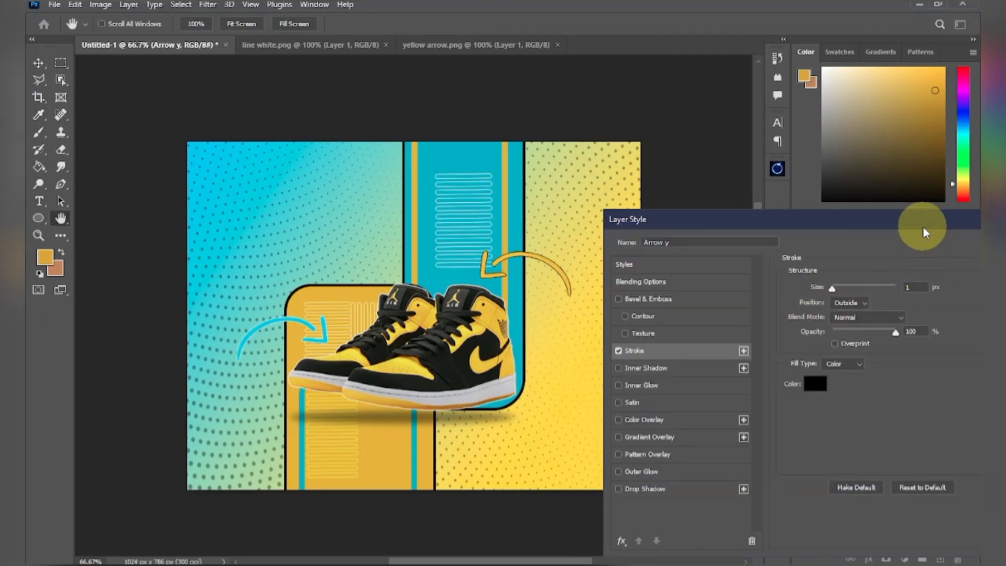
left_click_drag(920, 225, 866, 233)
left_click(969, 242)
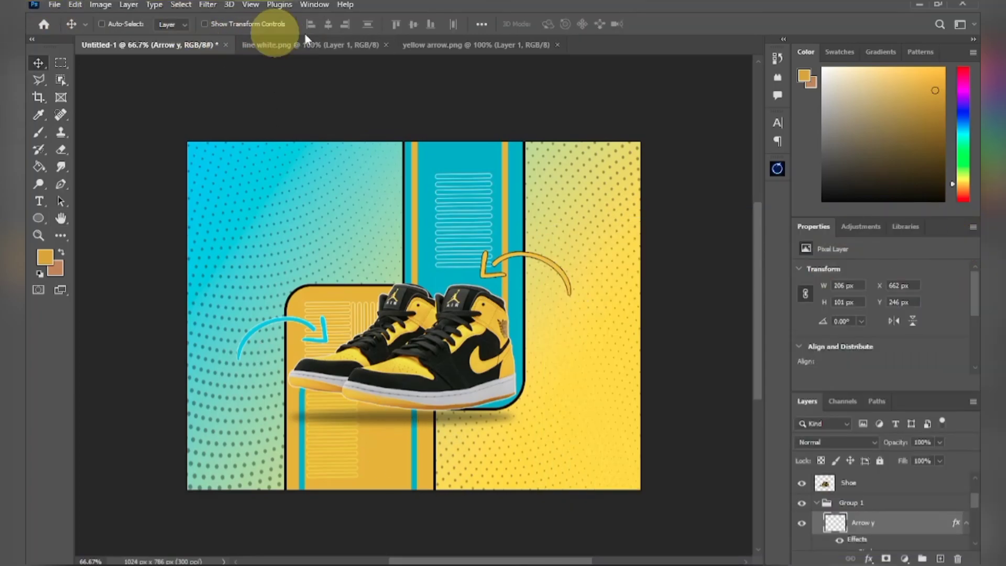
- Close line white.png and yellow arrow.png, and open colour tag b.png and colour tag y.png from the shoe folder
left_click(386, 45)
left_click(397, 45)
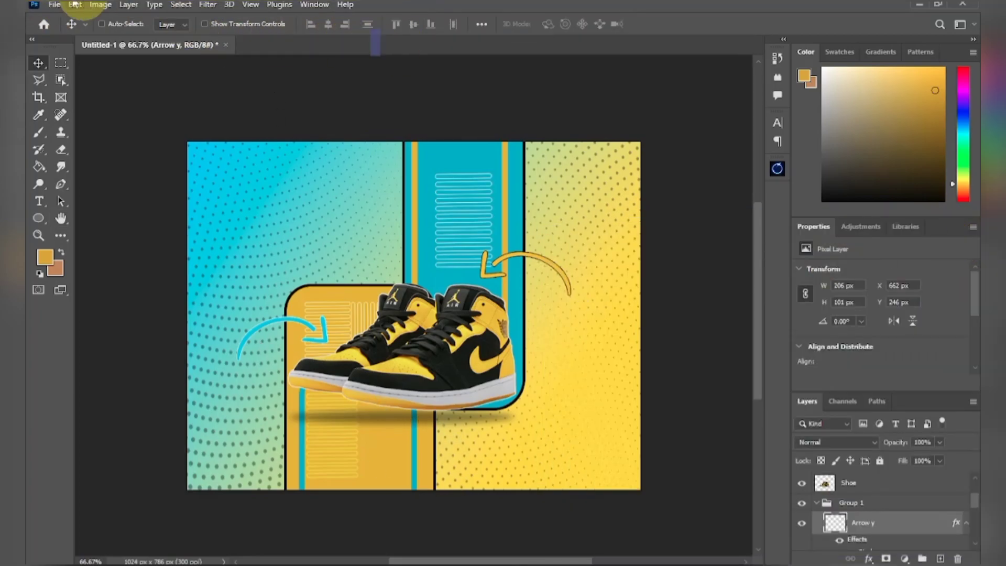
left_click(54, 5)
left_click(67, 30)
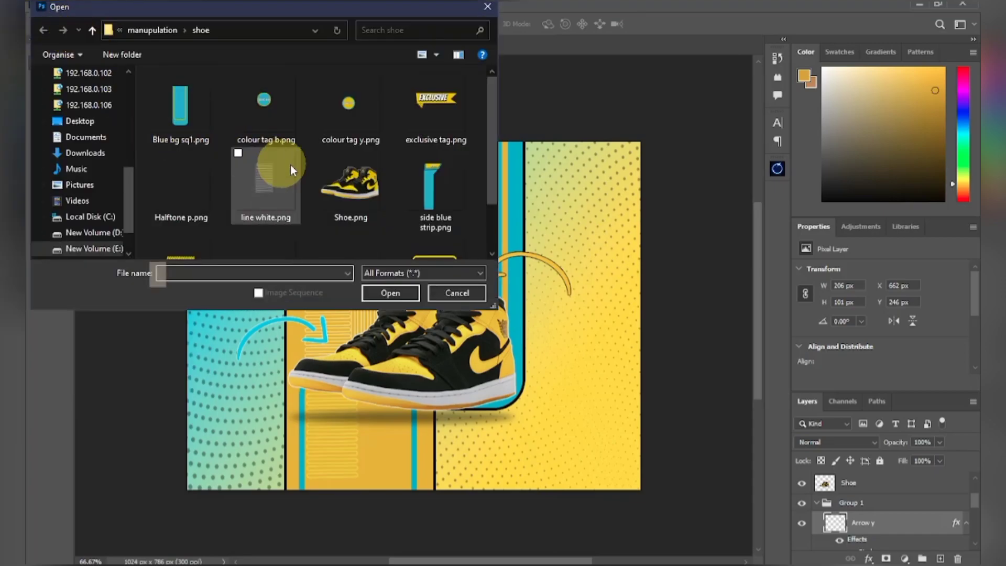
left_click(243, 75)
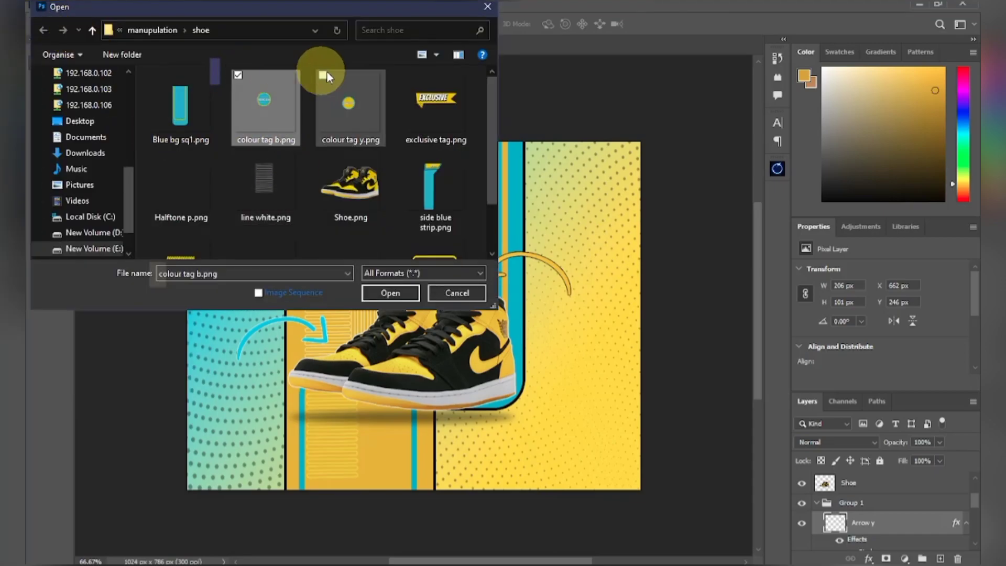
left_click(323, 75)
left_click(379, 298)
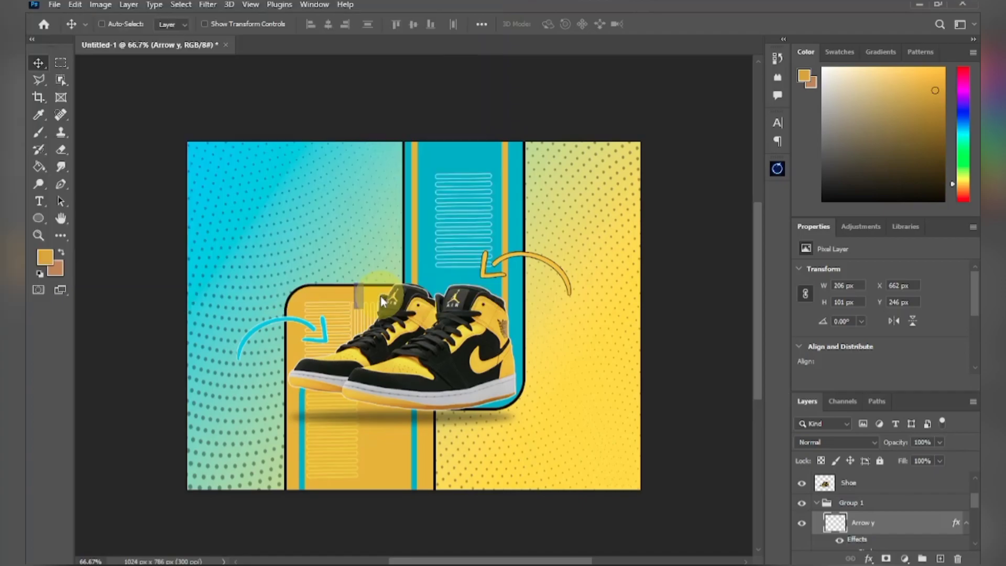
- Bring the Sandstorm tag into the poster below the yellow arrow's tail and the Pacific Blue tag below the blue arrow's tail
left_click_drag(394, 321, 224, 94)
left_click_drag(565, 356, 579, 335)
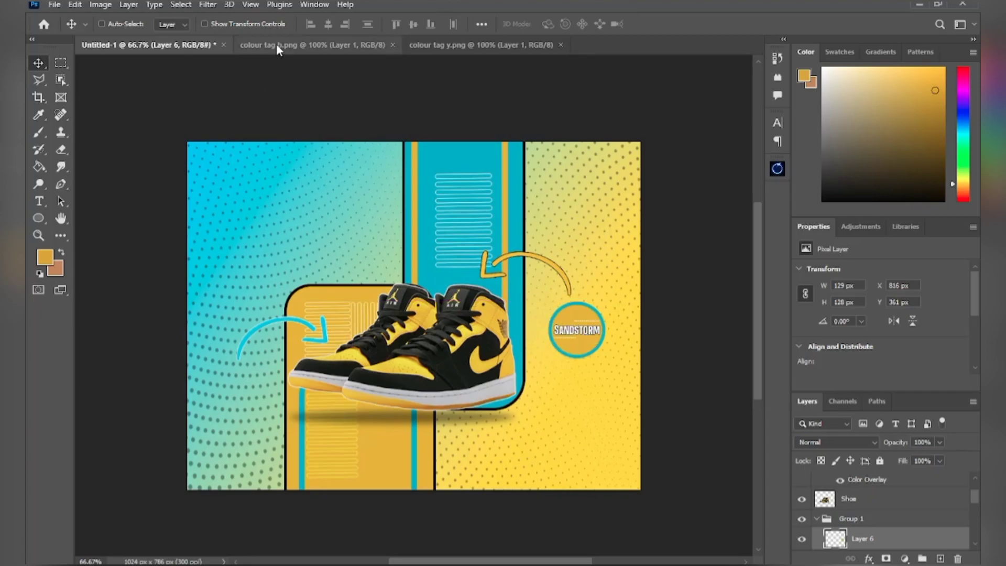
left_click(68, 30)
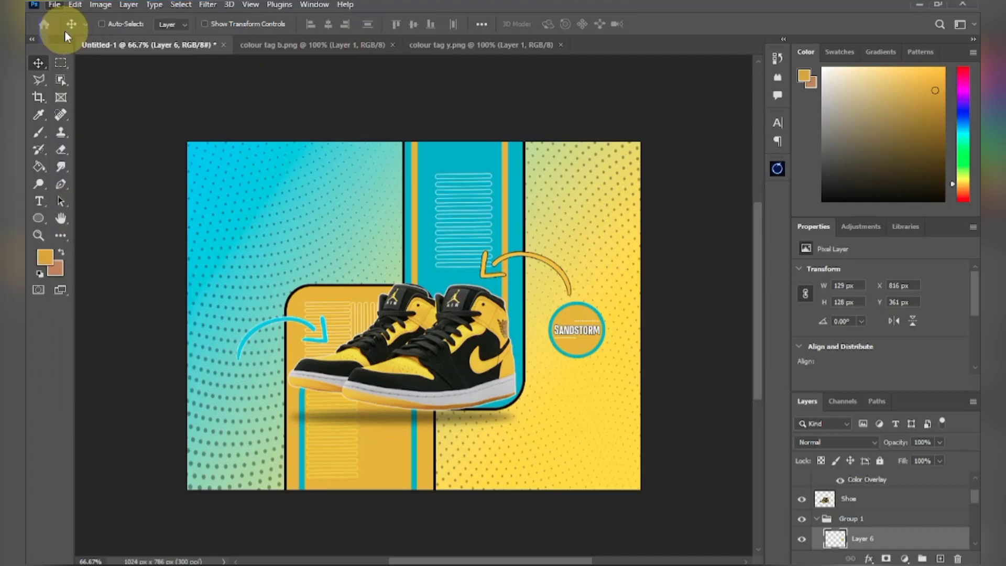
double_click(254, 105)
left_click_drag(389, 277, 244, 386)
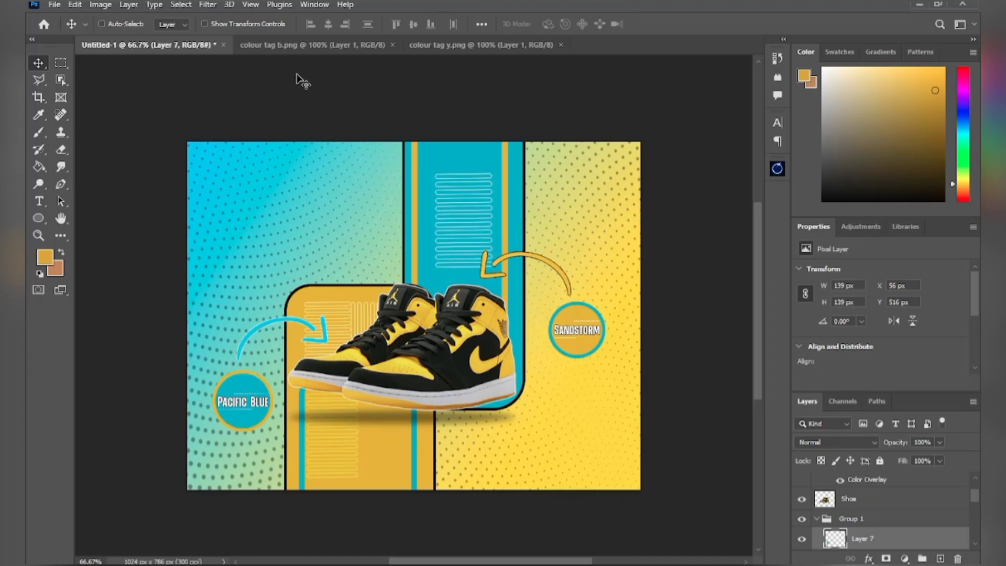
left_click_drag(243, 390, 243, 379)
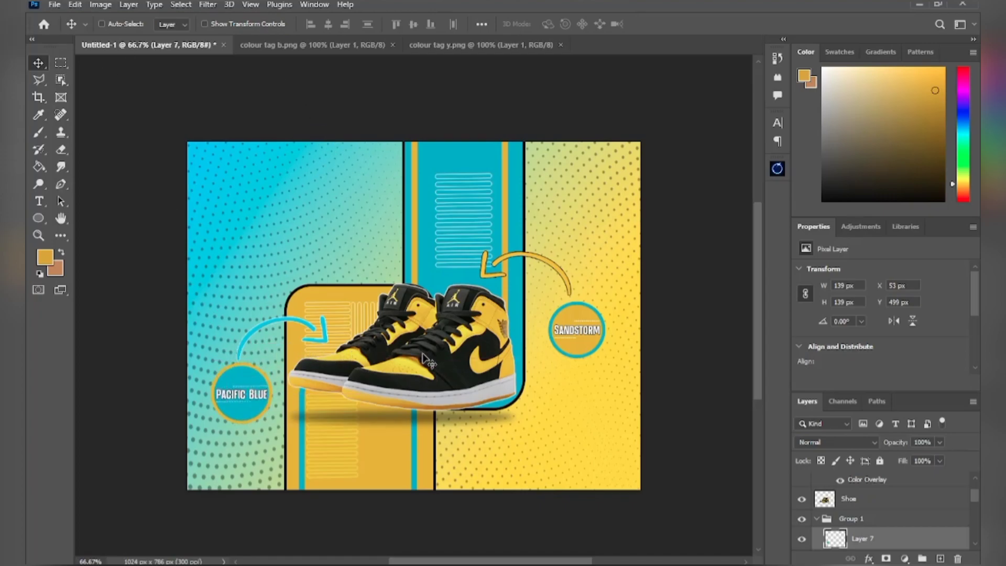
- Open side blue strip.png, bring it onto the poster's left edge, and enlarge it to about 341 × 830 px
left_click(53, 5)
left_click(81, 30)
double_click(419, 211)
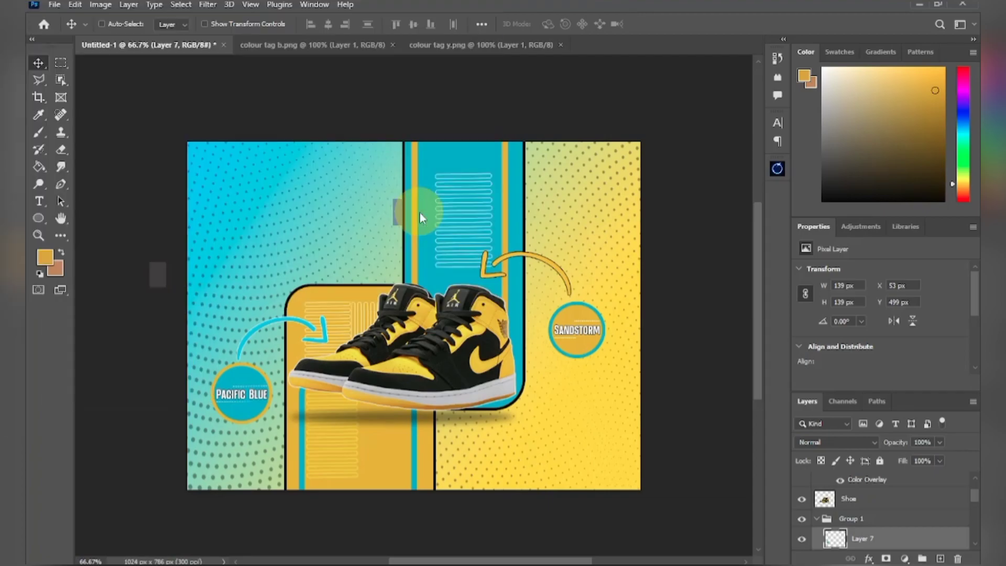
left_click_drag(412, 261, 227, 259)
key("ctrl+t")
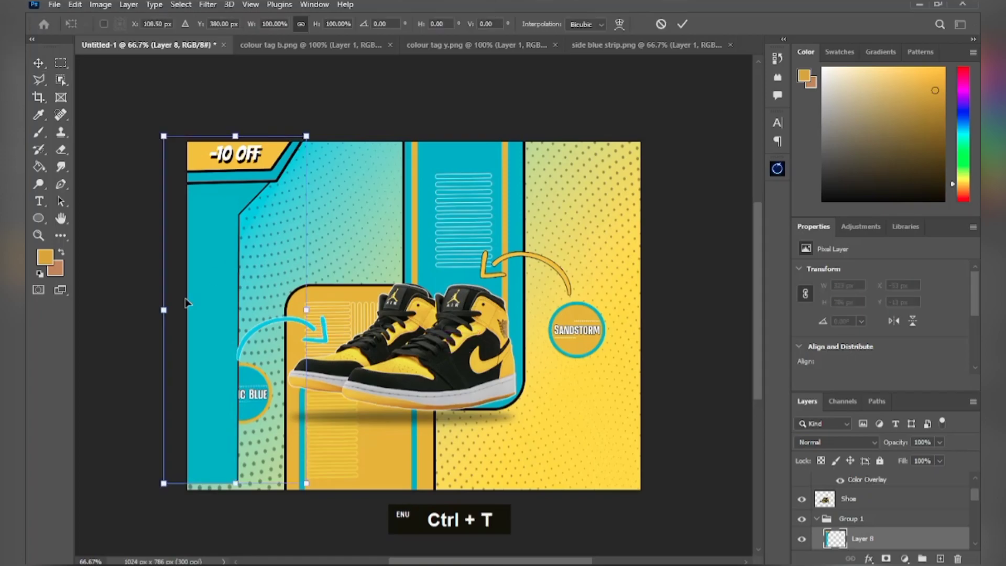
left_click_drag(235, 485, 235, 502)
left_click(677, 22)
- Move the blue side strip layer, Layer 8, out of Group 1 to directly above the sq group
scroll(887, 485, "down", 2)
scroll(886, 485, "up", 2)
left_click_drag(883, 482, 856, 518)
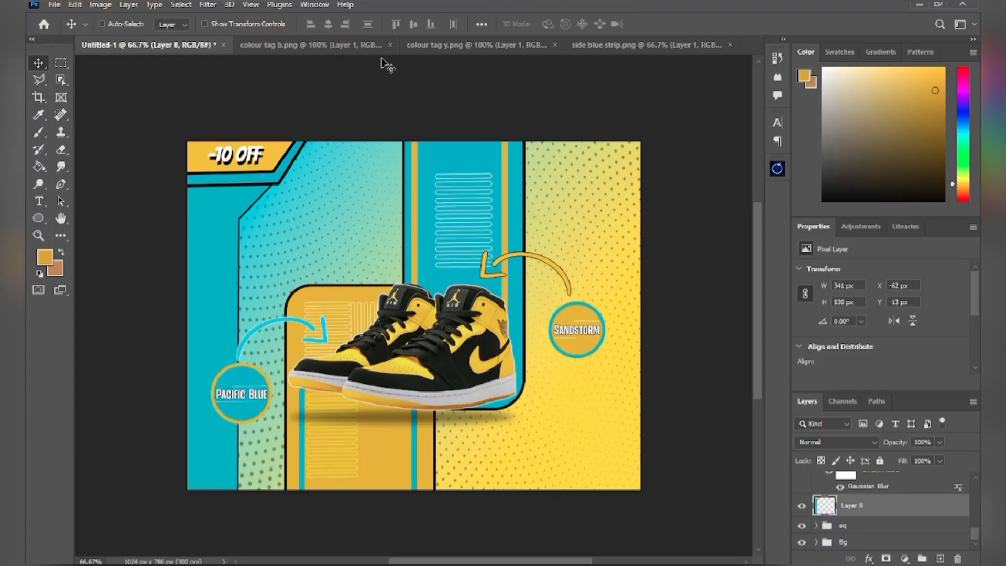
- Close colour tag b.png, and open exclusive tag.png and yellow square frame.png from the shoe folder
left_click(390, 45)
key("super")
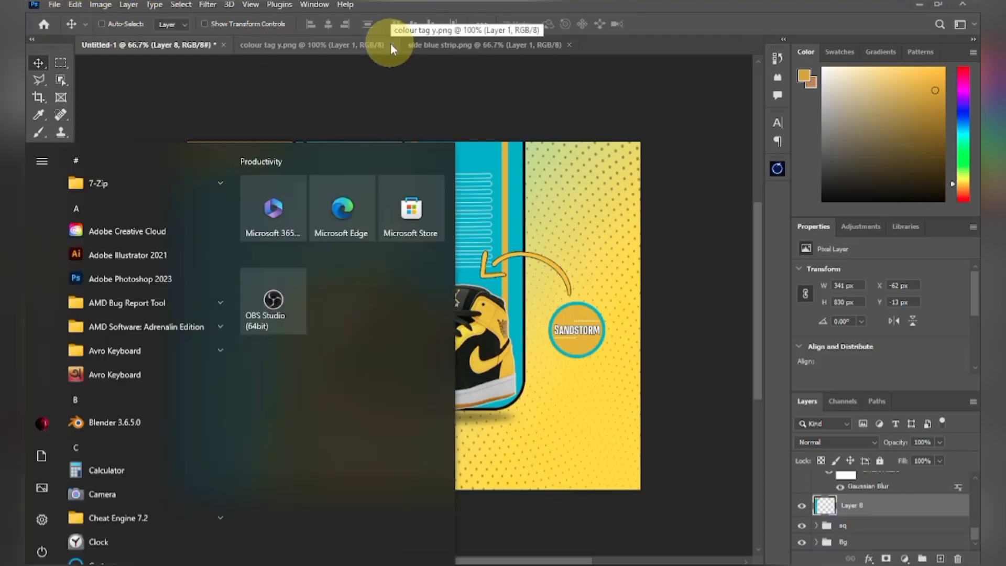
left_click(375, 79)
left_click(55, 4)
left_click(70, 30)
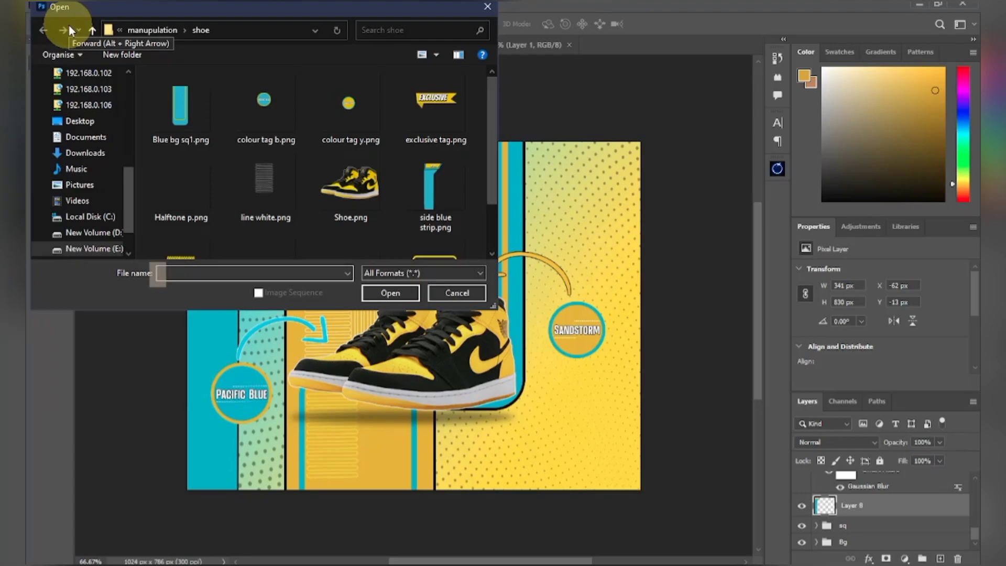
left_click(427, 92)
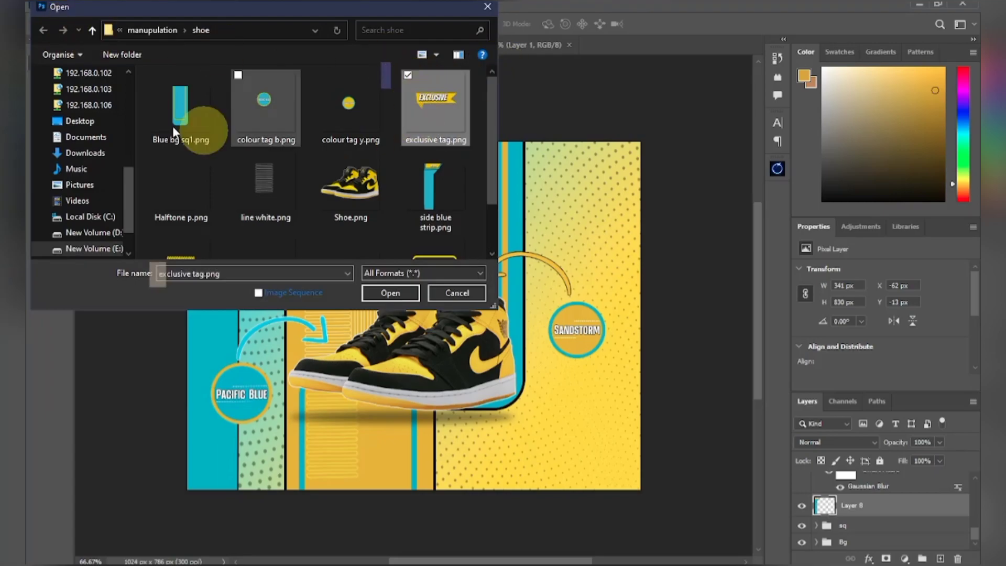
scroll(184, 158, "down", 1)
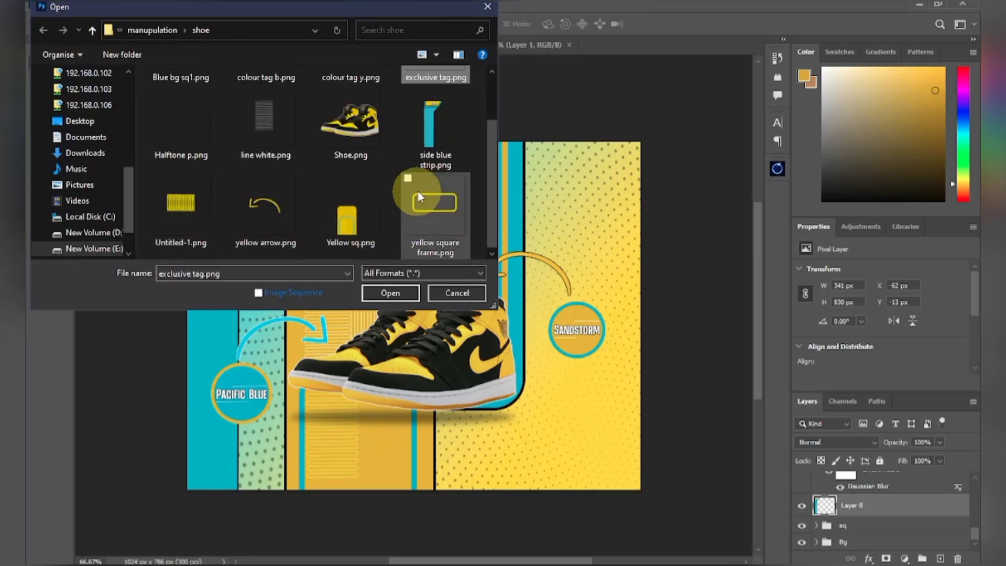
left_click(408, 179)
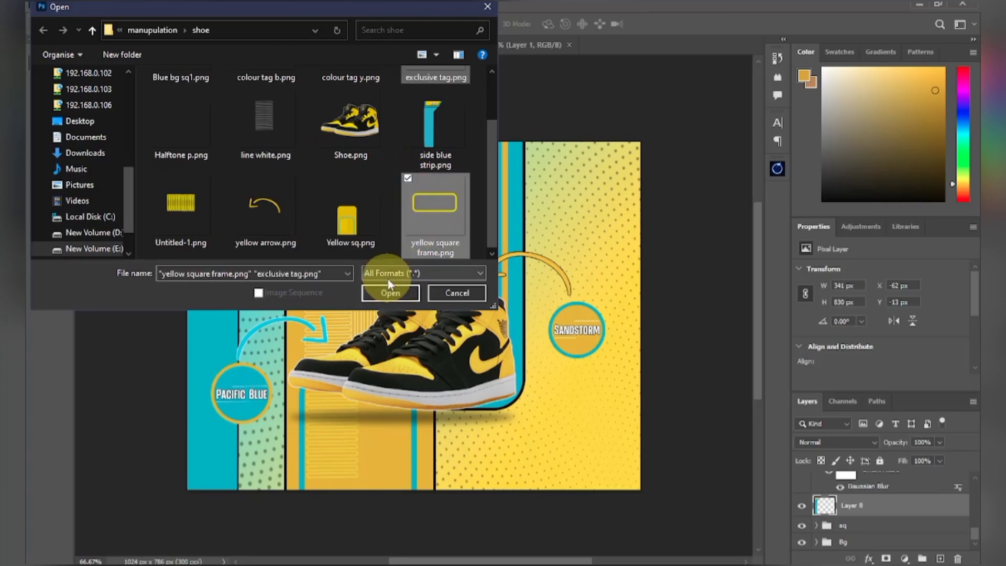
left_click(388, 292)
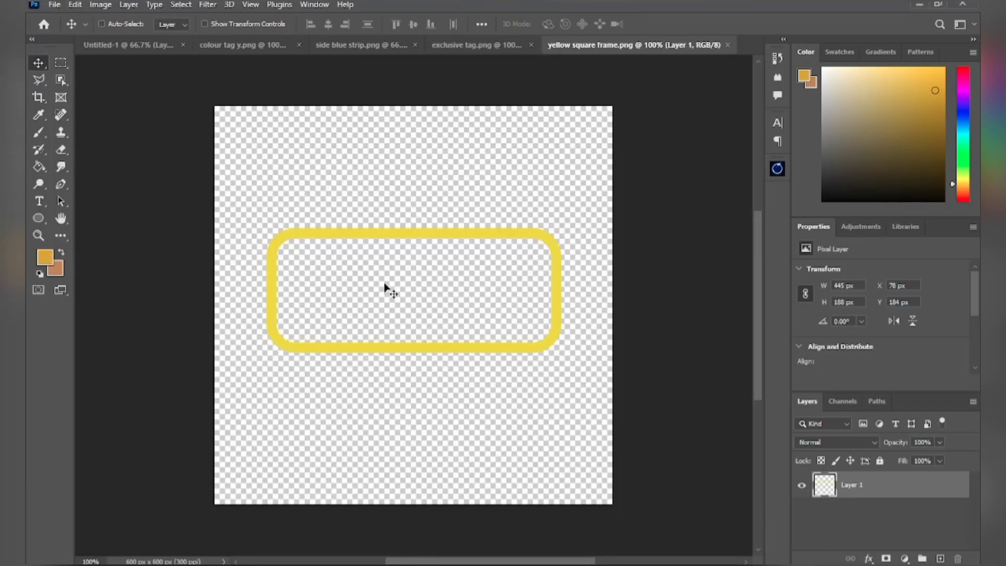
- Bring the yellow square frame into the poster behind the shoes at about X 279, Y 214 px, and the Exclusive banner above it
left_click_drag(561, 273, 437, 270)
left_click_drag(377, 234, 342, 244)
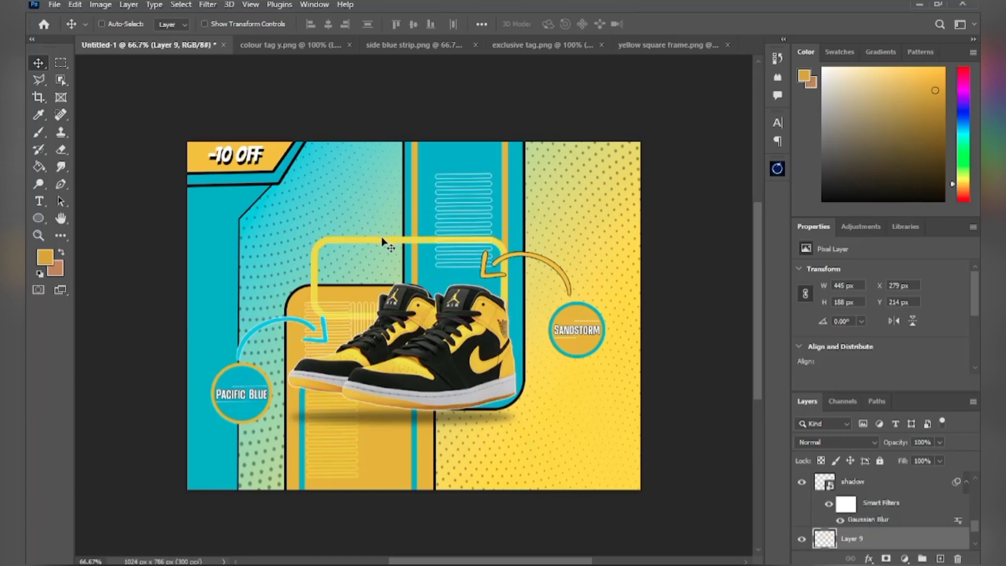
left_click(543, 45)
left_click_drag(354, 254, 138, 48)
left_click_drag(345, 220, 378, 219)
- Move the Exclusive banner layer, Layer 10, to the top of the layer stack and position it at about X 183, Y 101 px
left_click_drag(865, 538, 857, 474)
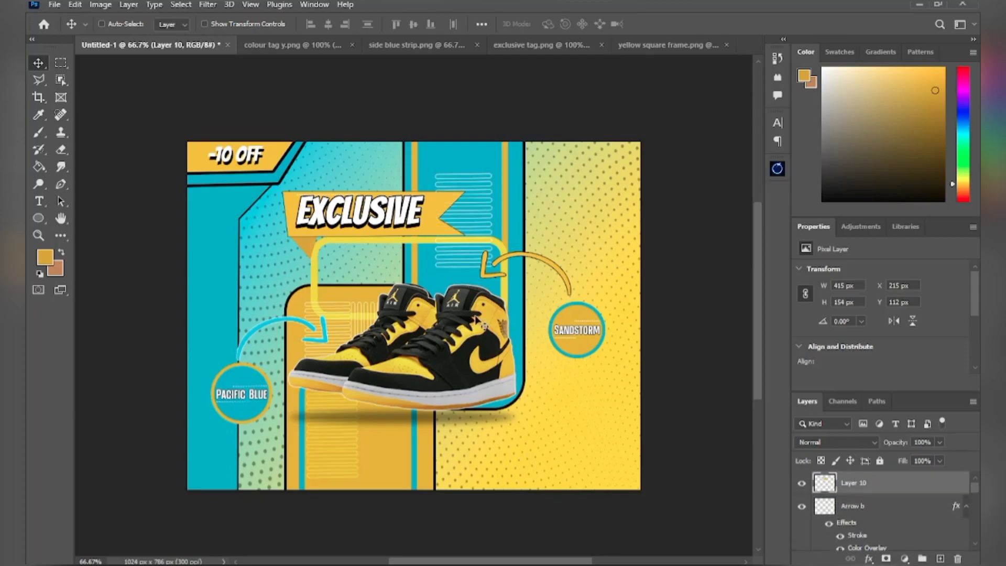
left_click_drag(404, 222, 396, 228)
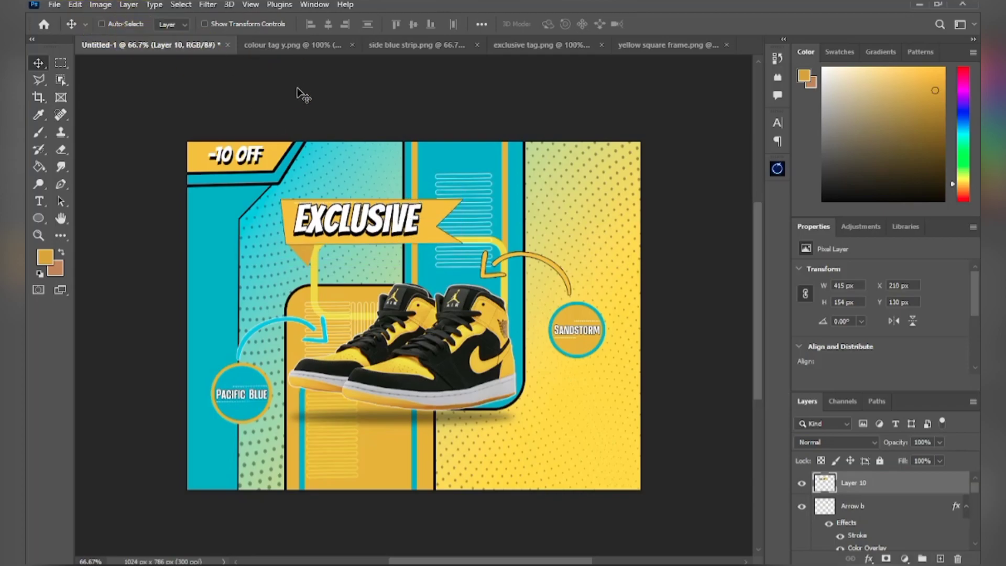
left_click_drag(440, 238, 362, 231)
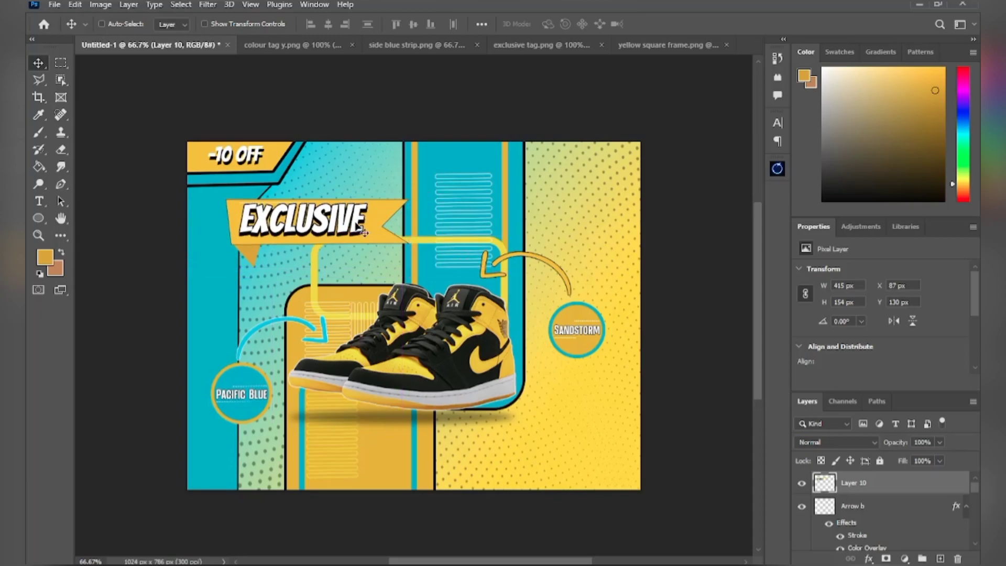
left_click_drag(378, 236, 424, 241)
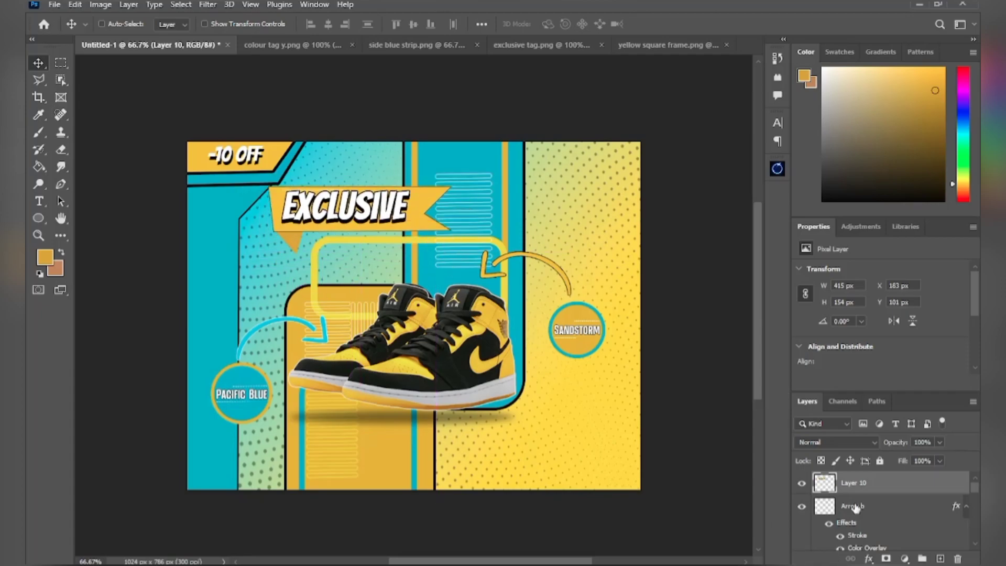
- Move the yellow square frame layer, Layer 9, down behind the shoes to about X 281, Y 237 px
scroll(854, 507, "down", 5)
scroll(860, 524, "down", 5)
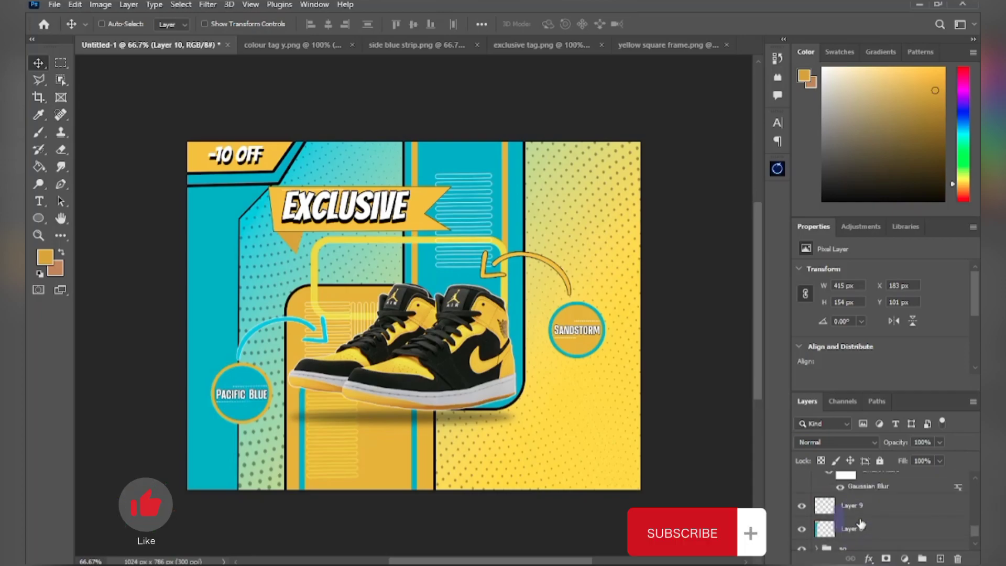
left_click(859, 508)
left_click_drag(420, 244, 417, 258)
left_click_drag(414, 201, 418, 214)
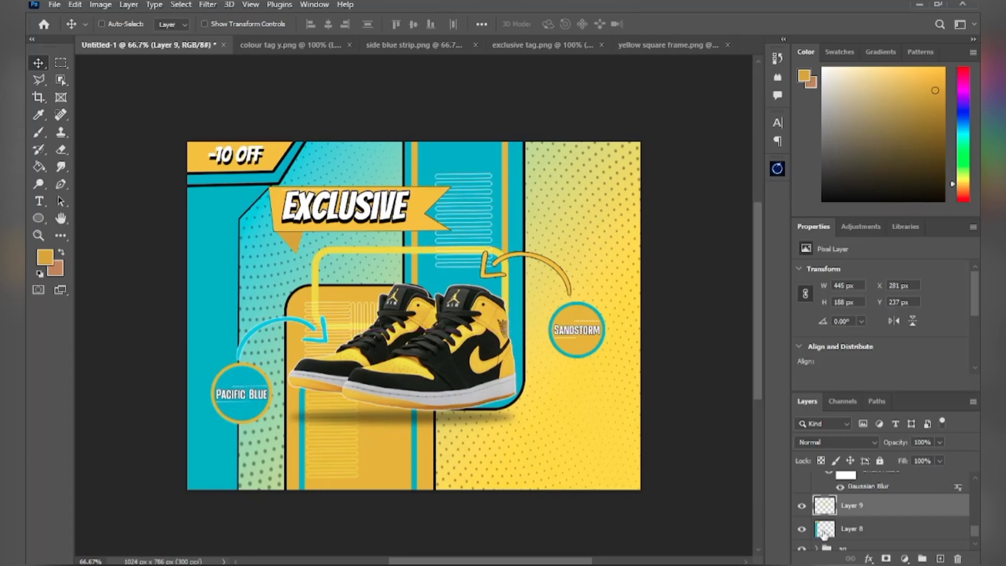
- Reposition the Exclusive banner layer, Layer 10, at about X 210, Y 112 px
scroll(859, 518, "up", 5)
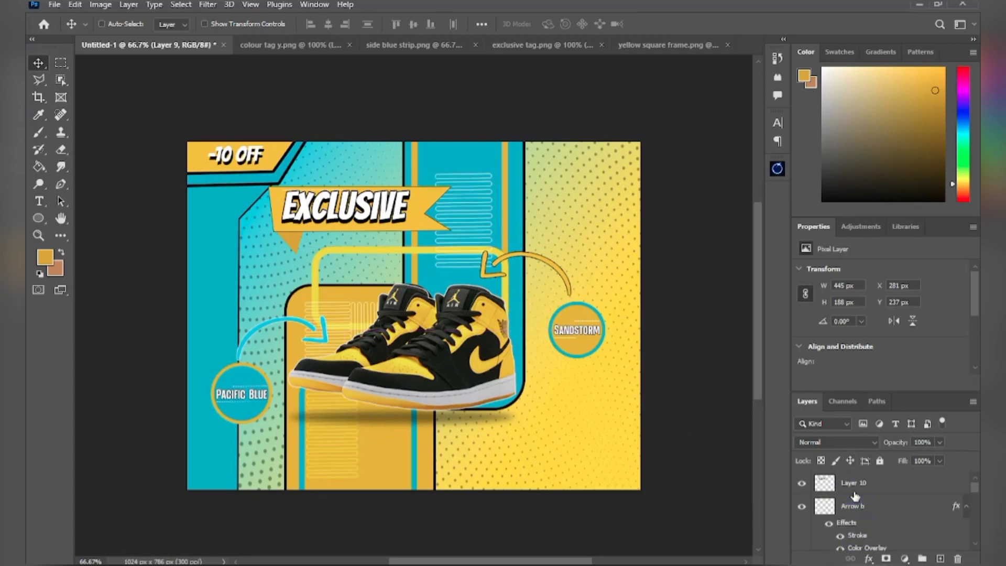
left_click(853, 490)
mouse_move(416, 218)
left_mouse_down()
mouse_move(426, 228)
mouse_move(424, 217)
left_mouse_up()
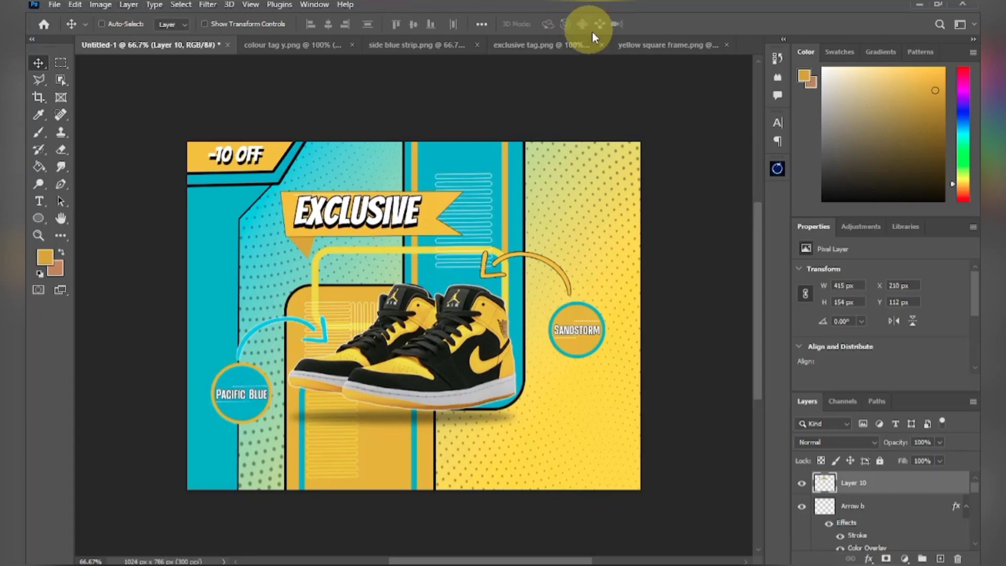
- Open Untitled-1.png from the shoe folder and bring its yellow line pattern into the poster's upper-right area at about X 788, Y 13 px
left_click(54, 5)
left_click(66, 33)
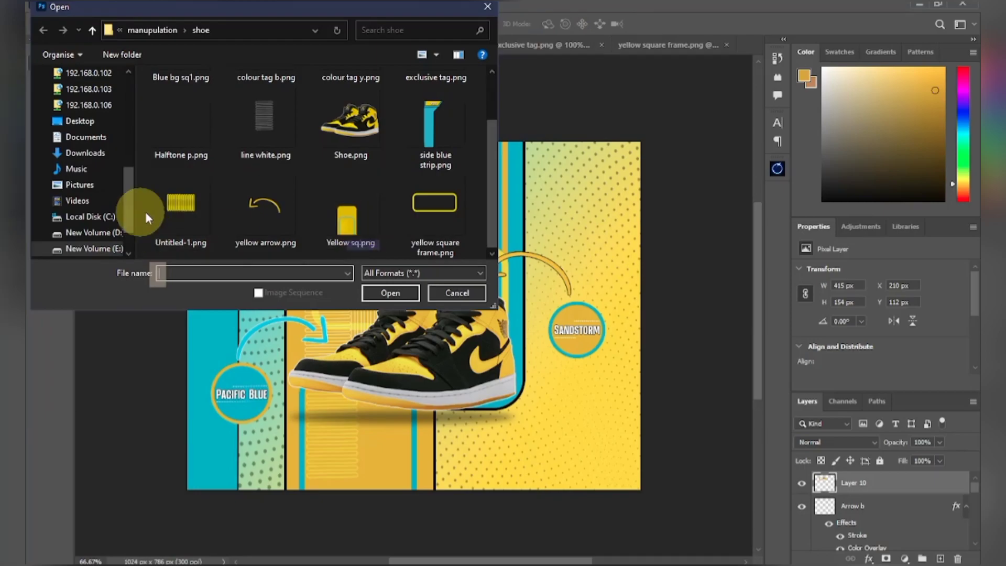
double_click(197, 214)
left_click_drag(465, 298, 578, 187)
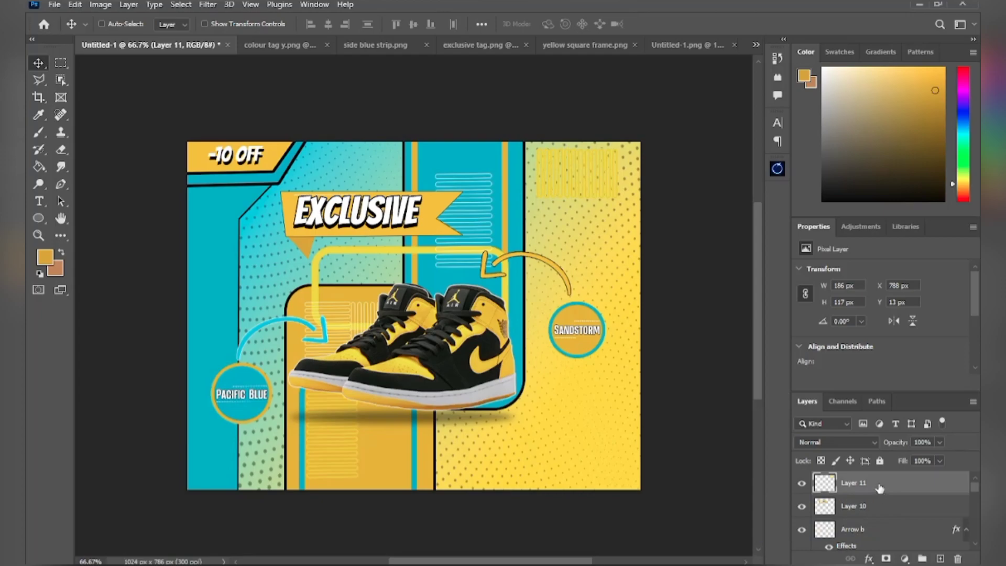
right_click(878, 484)
left_click(766, 7)
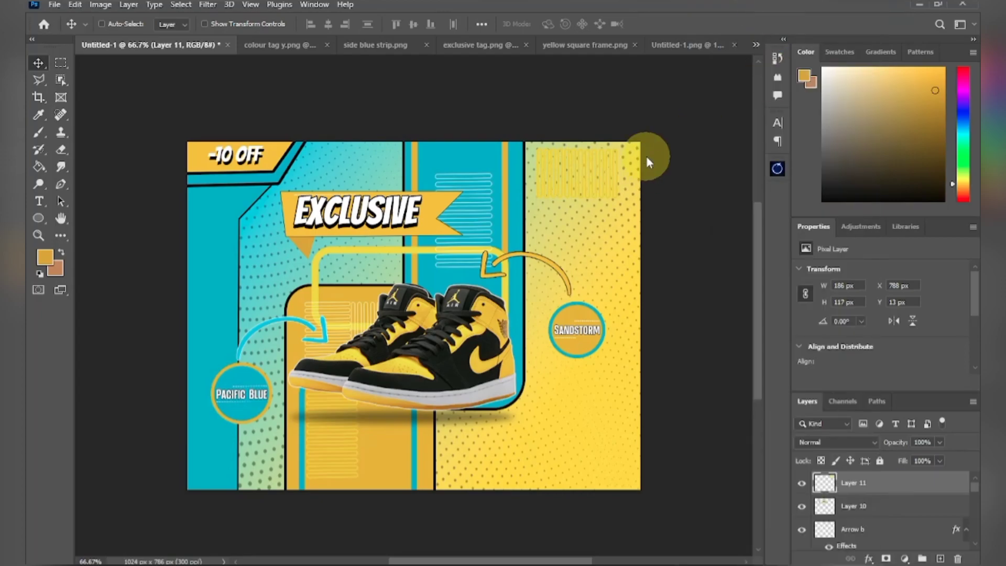
left_click(523, 418)
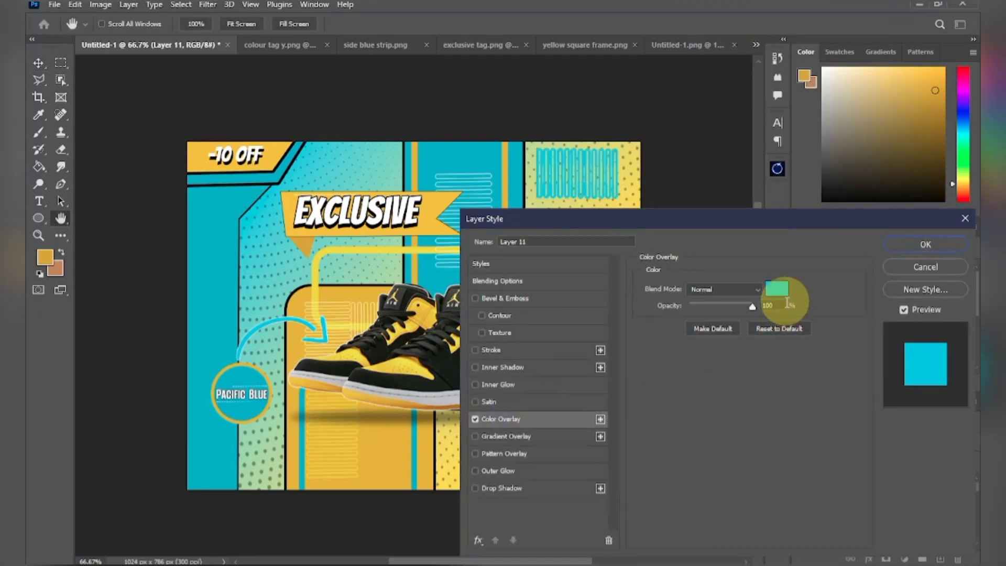
left_click(936, 266)
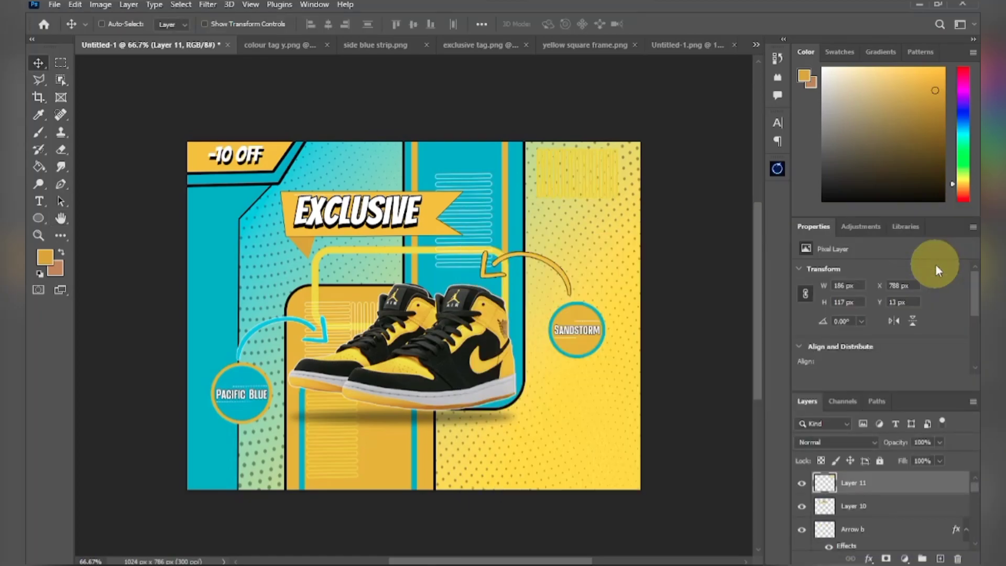
- Try the yellow line pattern in the poster's lower-left corner and a 101° angle for Layer 0's gradient overlay
left_click_drag(607, 186, 241, 486)
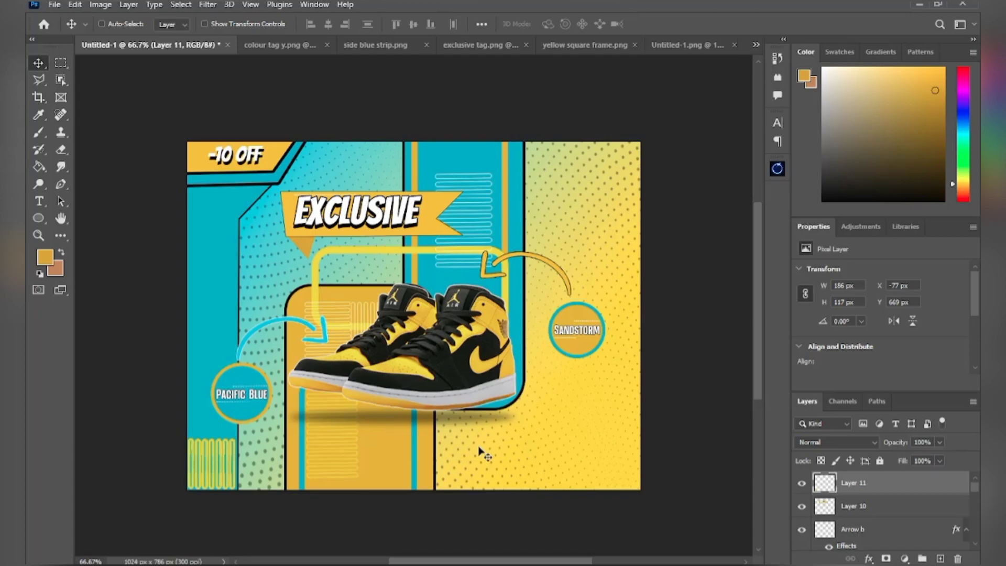
scroll(878, 513, "down", 5)
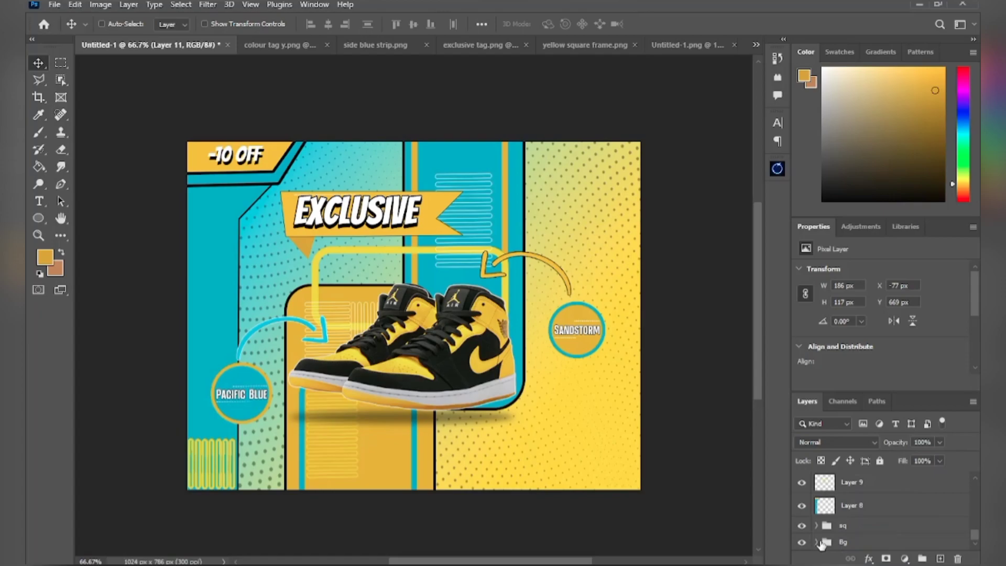
scroll(851, 545, "down", 4)
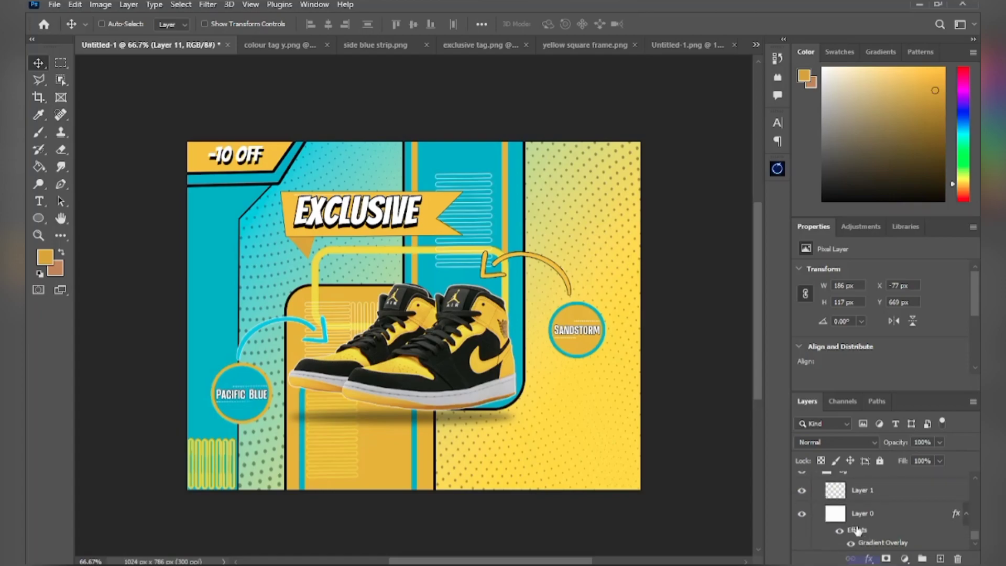
left_click(884, 544)
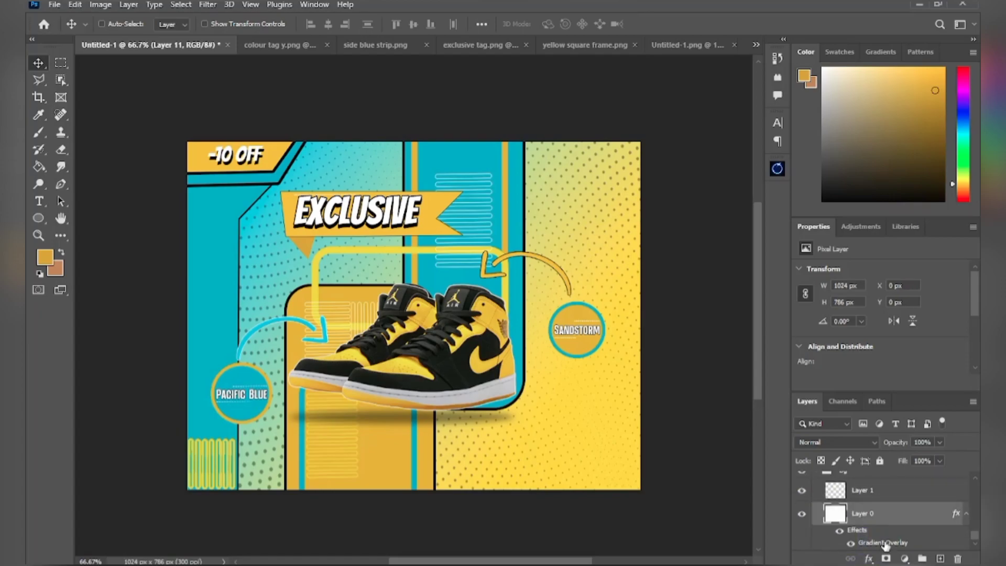
double_click(884, 544)
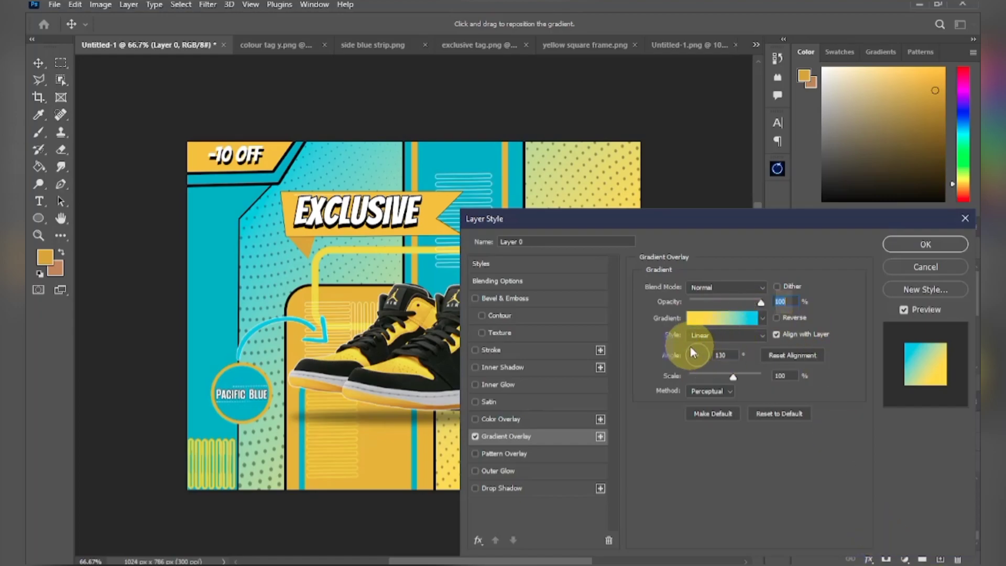
left_click(695, 345)
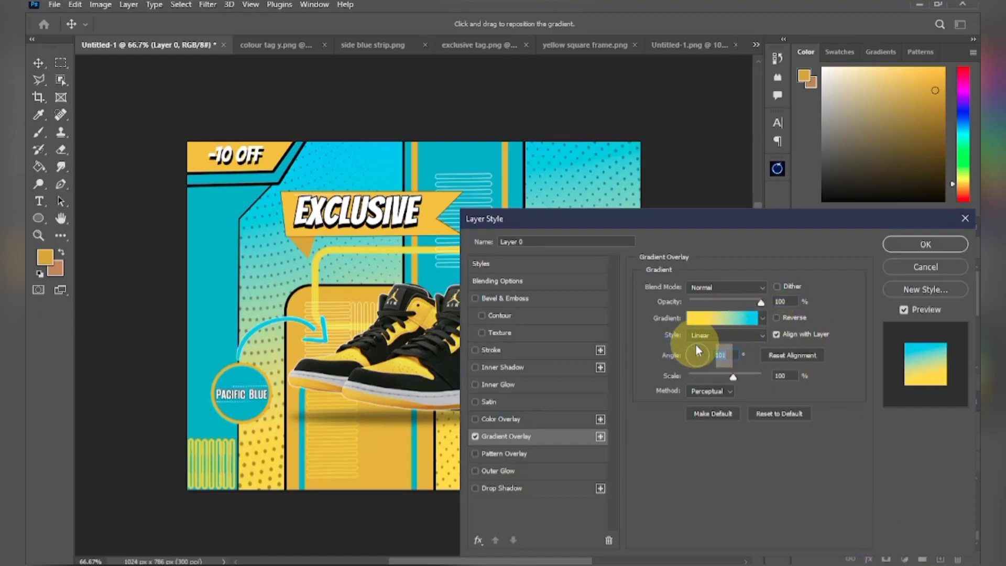
left_click(913, 265)
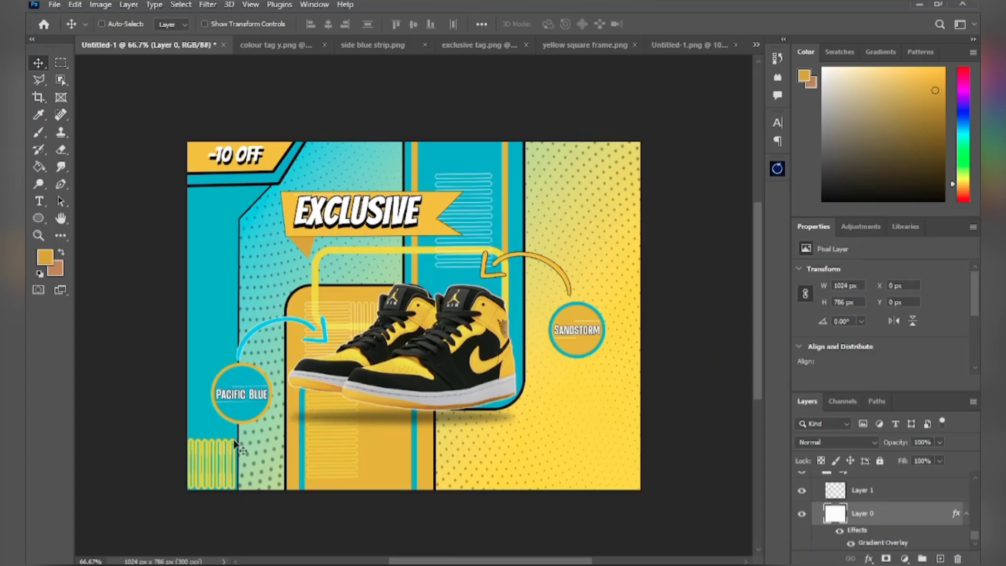
- Edit Layer 0's gradient overlay, reducing its scale slightly and turning it near vertical with blue above and yellow below
double_click(876, 543)
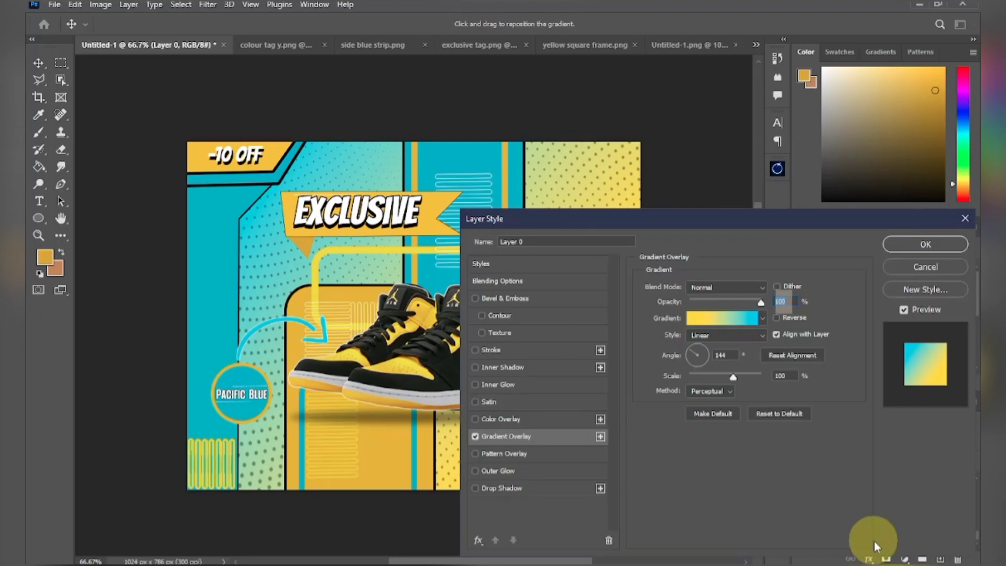
mouse_move(734, 377)
left_mouse_down()
mouse_move(746, 375)
mouse_move(712, 374)
mouse_move(729, 377)
left_mouse_up()
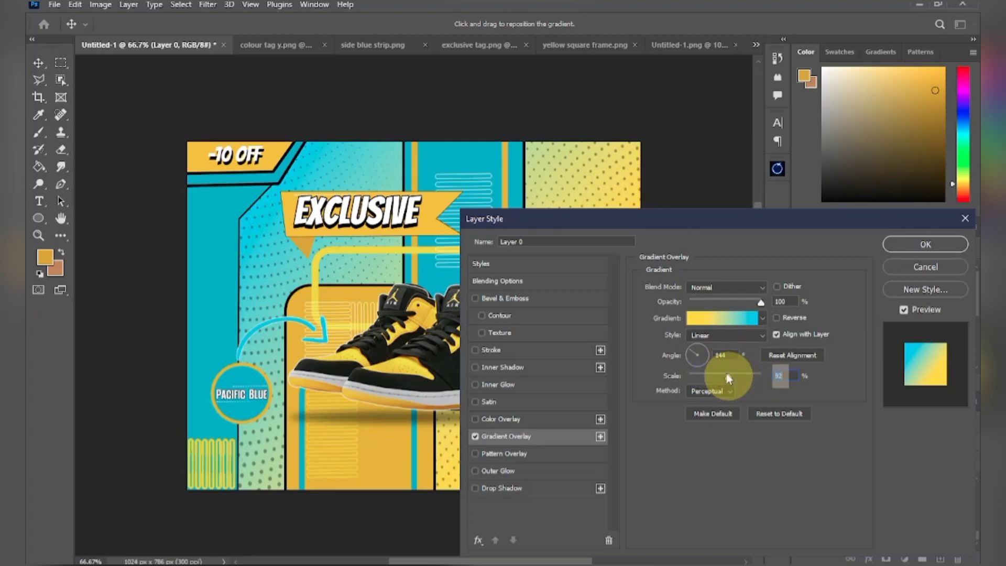
left_click(698, 348)
left_click(923, 243)
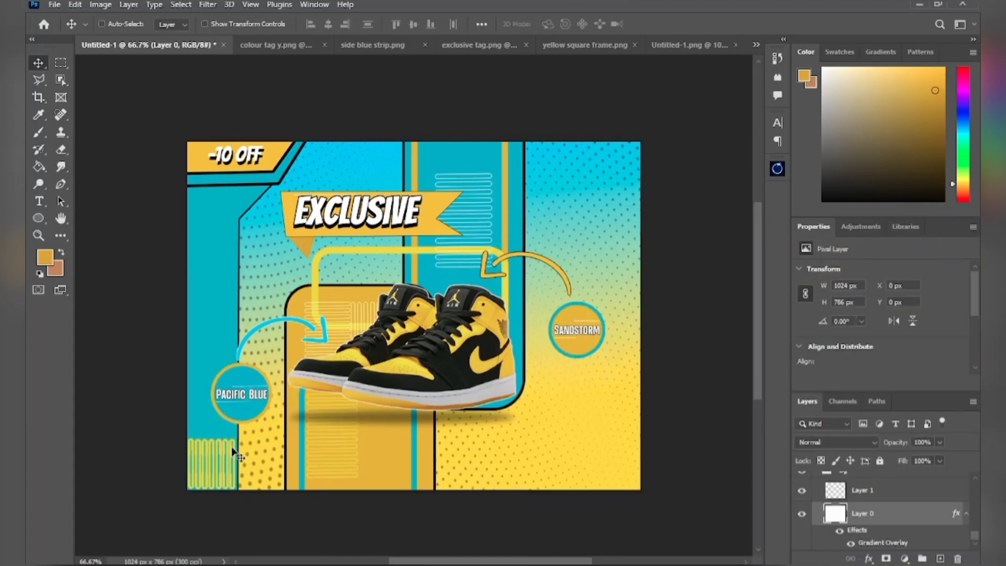
- Move the yellow line pattern layer, Layer 11, to the poster's upper-right area at about X 816, Y 13 px
left_click_drag(234, 451, 429, 289)
key("ctrl+z")
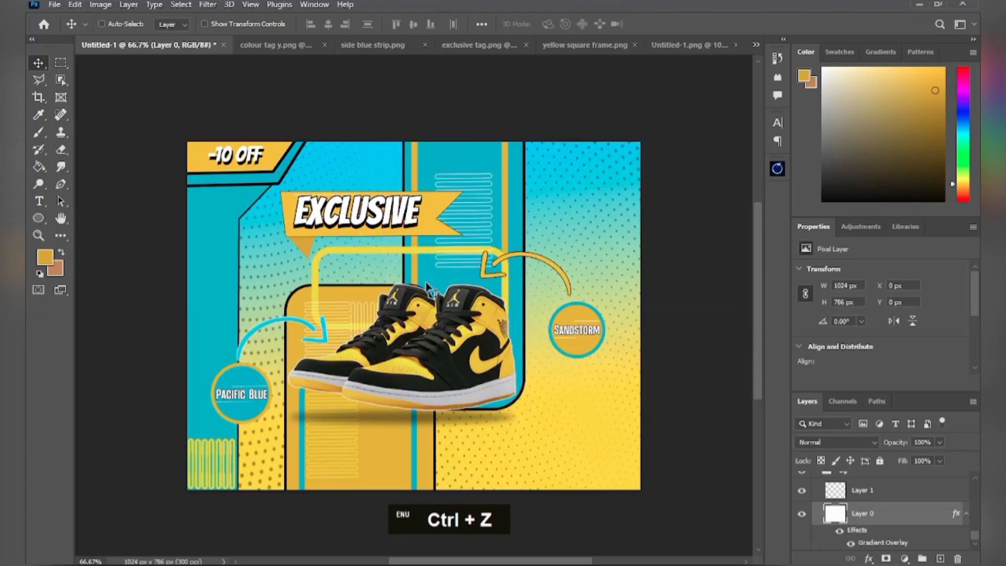
left_click(871, 493)
scroll(872, 497, "up", 10)
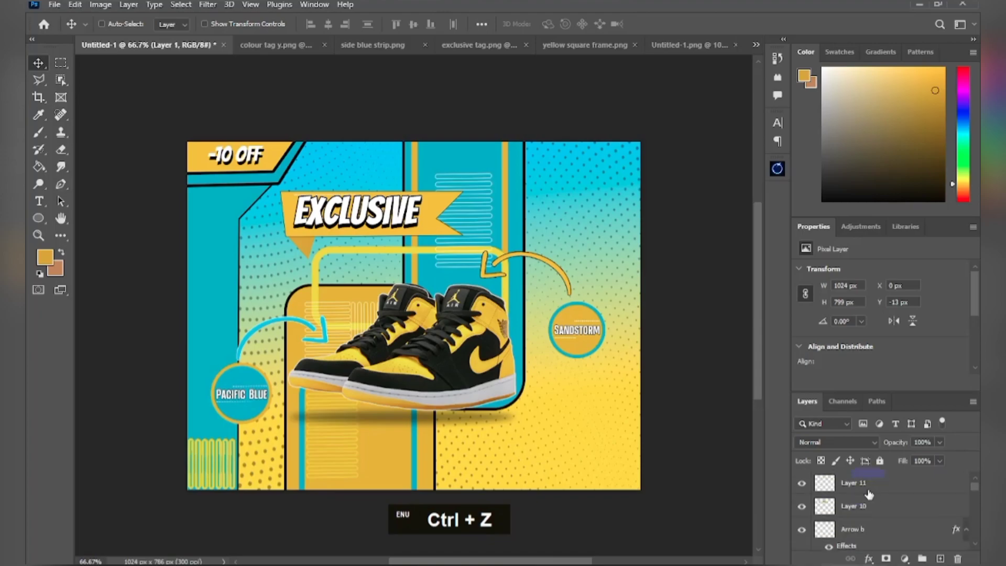
left_click(869, 494)
left_click_drag(213, 453, 607, 161)
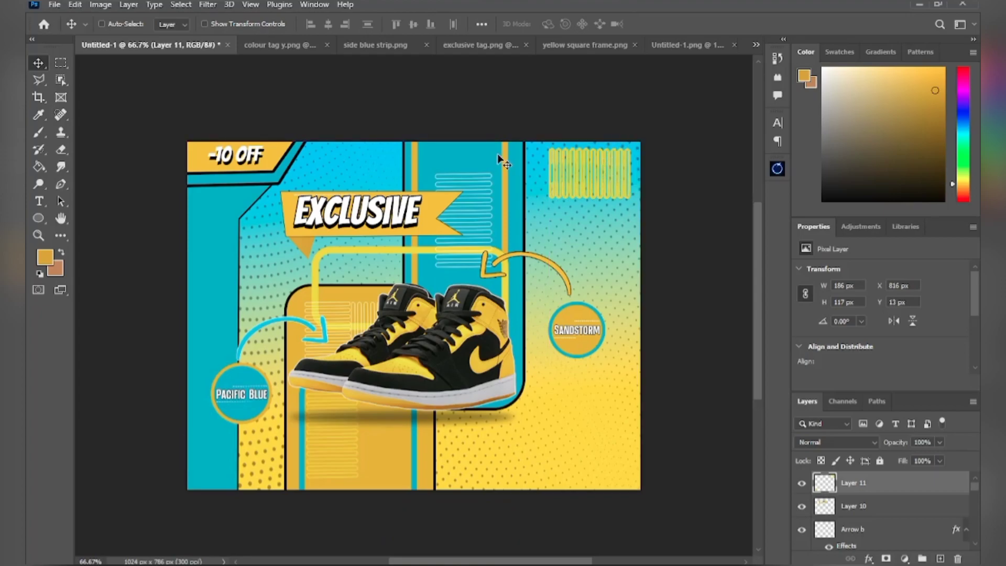
- Scale the yellow line pattern to about 112.73% and fit it into the poster's upper-right corner at X 814, Y 0 px
key("ctrl+t")
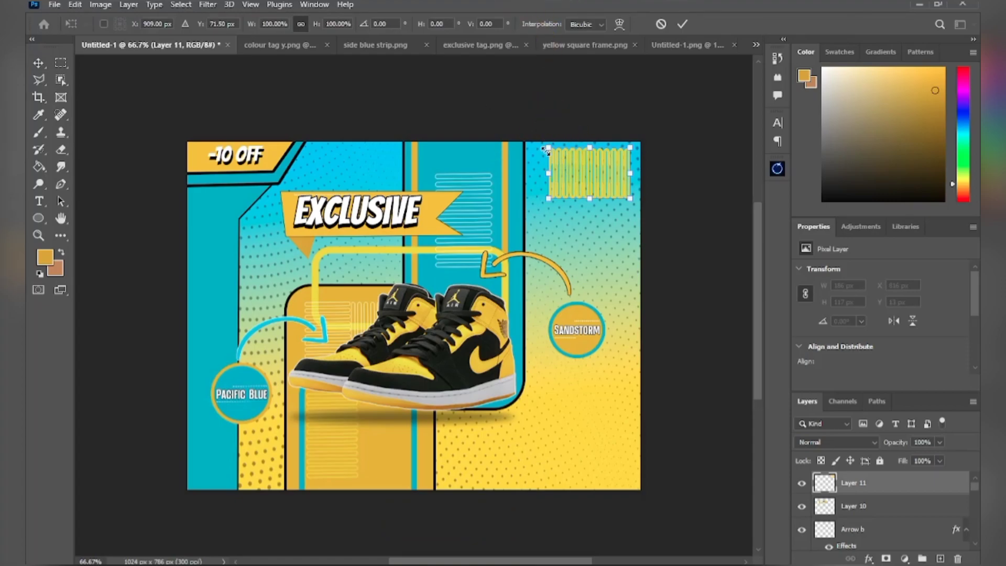
mouse_move(548, 144)
left_mouse_down()
mouse_move(531, 133)
mouse_move(538, 140)
left_mouse_up()
left_click_drag(605, 167, 615, 169)
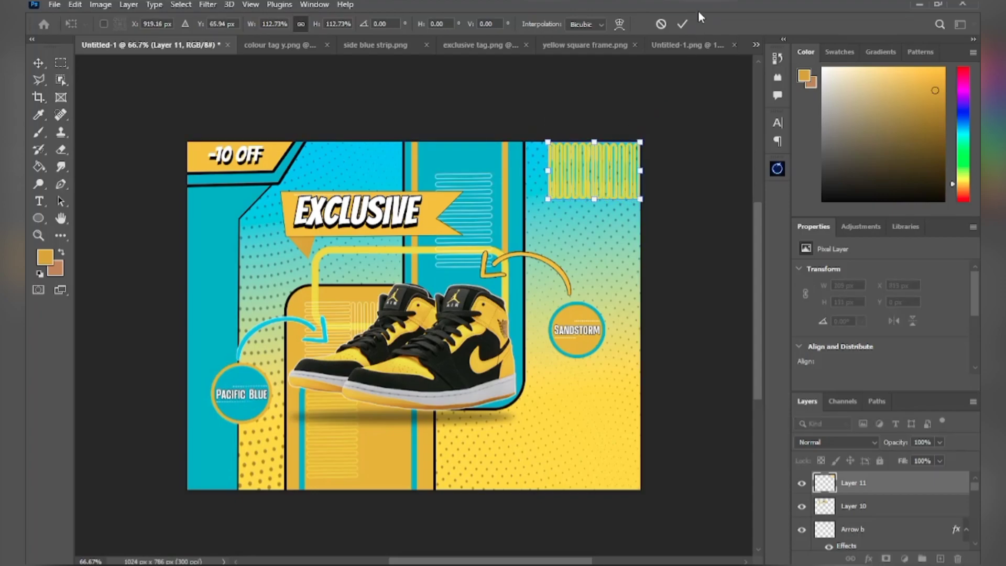
left_click(680, 29)
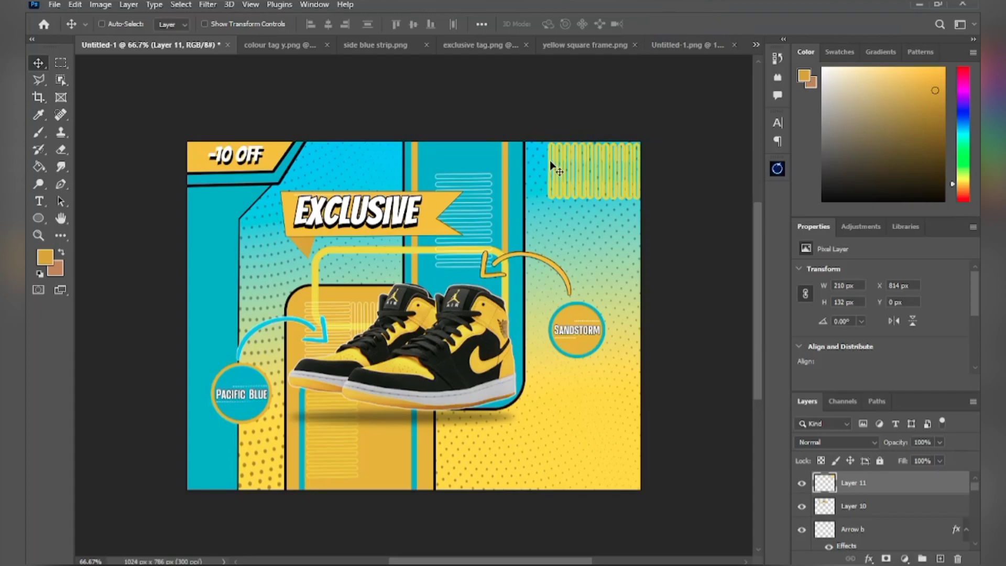
- Nudge the yellow line pattern slightly past the poster's upper edge to X 813, Y -3 px
key("Up")
key("Up")
key("Left")
key("Left")
key("Left")
key("Right")
key("Down")
key("Right")
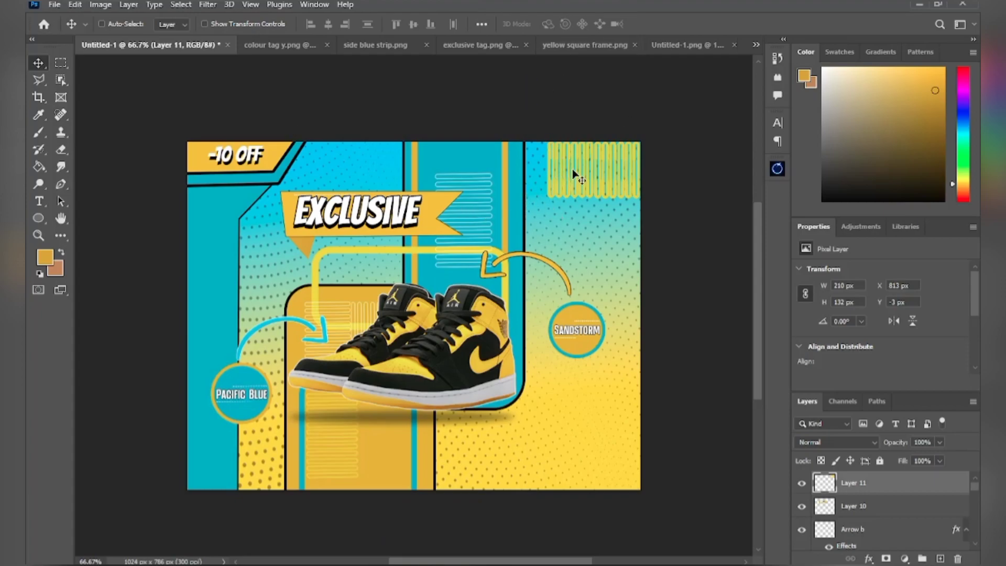
- Move the Shoe layer down to about X 227, Y 383 px
key("Delete")
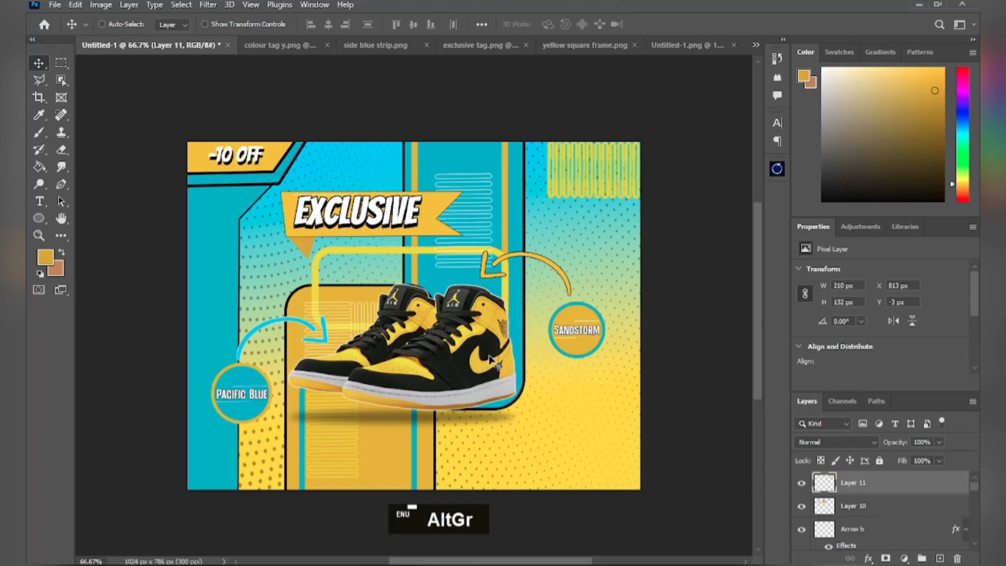
scroll(490, 361, "up", 3)
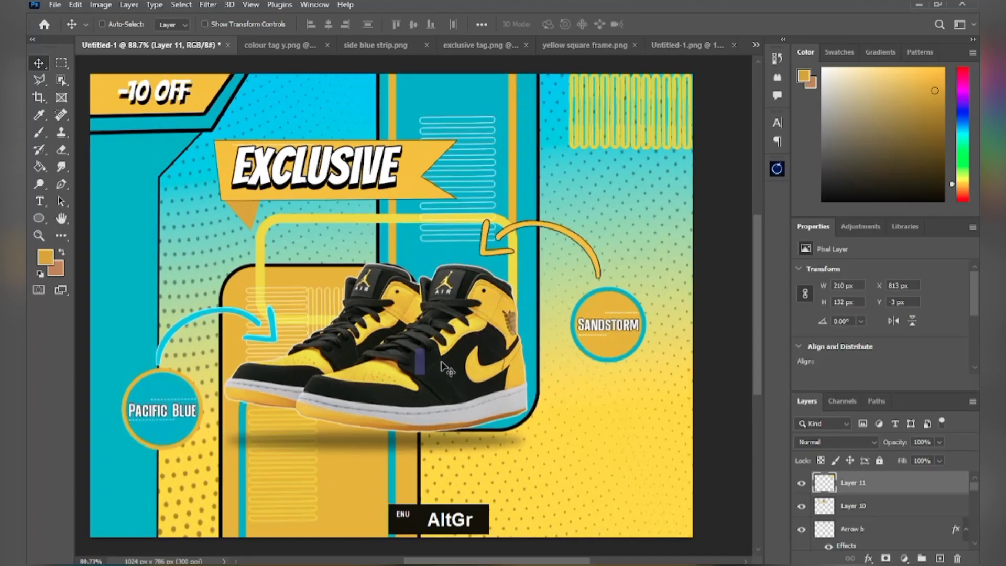
scroll(919, 500, "down", 3)
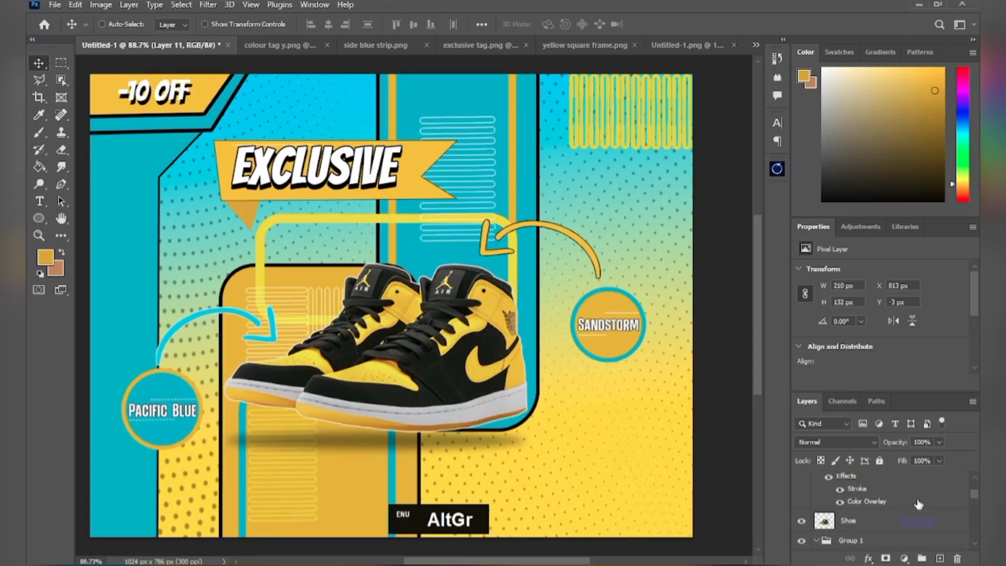
left_click(854, 524)
left_click_drag(414, 391, 417, 418)
- Expand the sq group and move the yellow panel, Layer 4, down to about X 215, Y 341 px
scroll(869, 525, "down", 1)
scroll(869, 526, "down", 4)
scroll(883, 518, "down", 4)
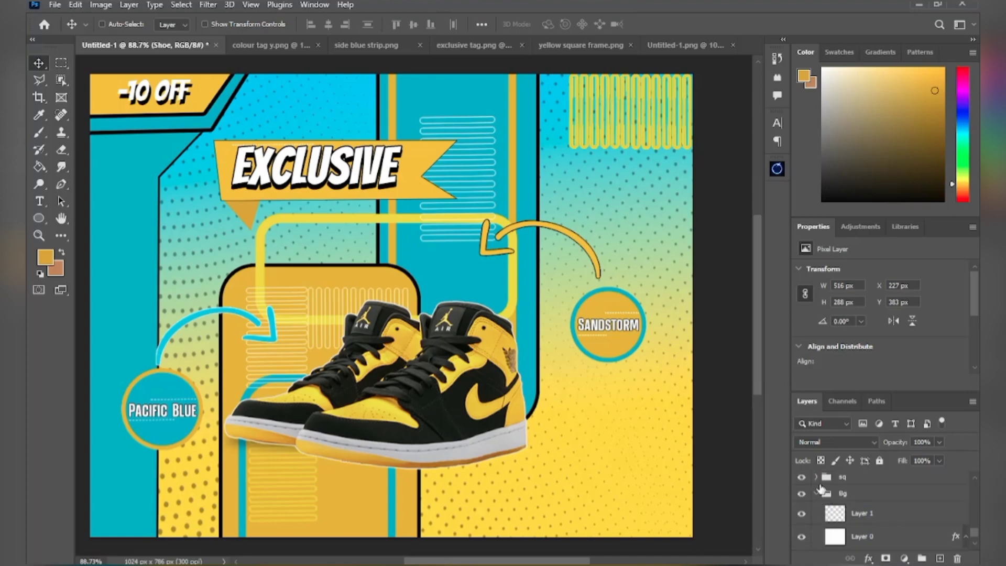
left_click(820, 482)
left_click(816, 479)
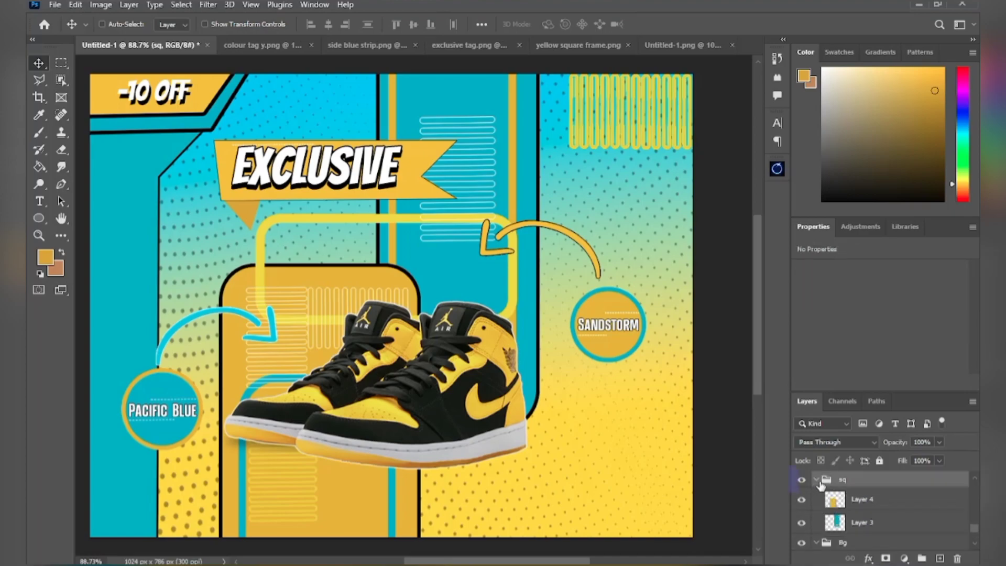
left_click(866, 500)
left_click_drag(370, 509, 370, 513)
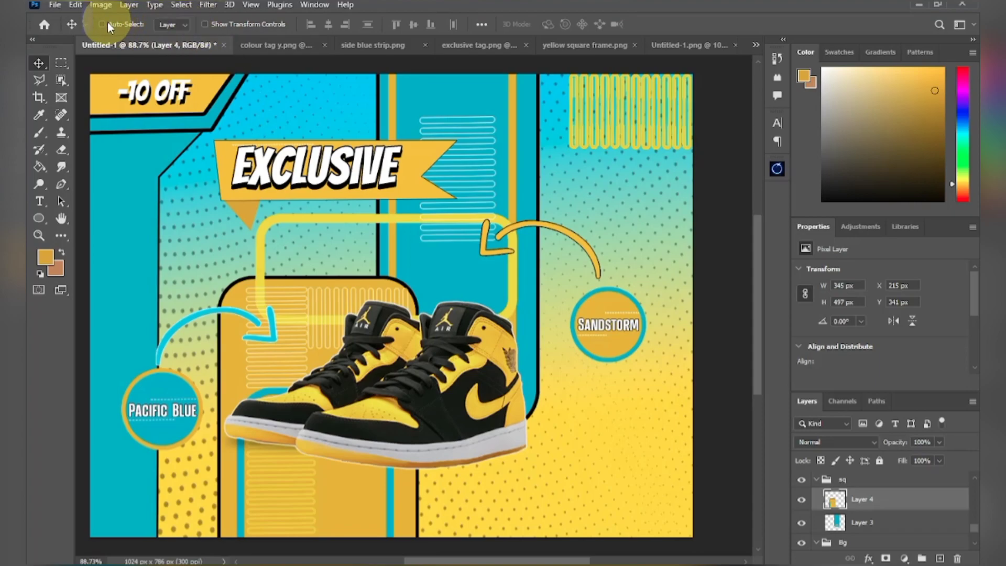
- Enable Auto-Select and nudge the upper line pattern on the yellow panel, Layer 5 copy, down to about Y 384 px
left_click(297, 356)
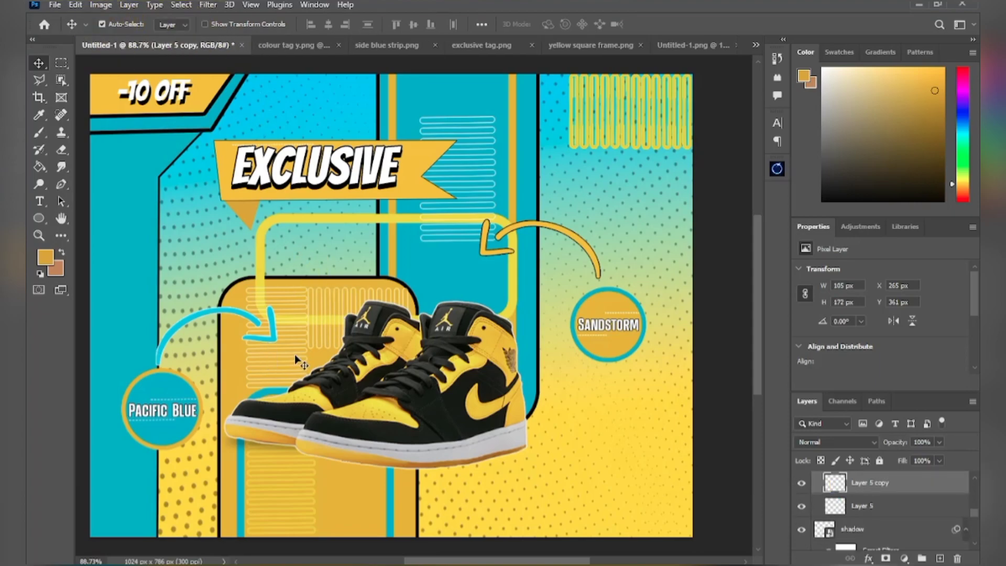
key("Down")
key("Down")
key("Down")
key("Down")
key("Down")
key("Down")
key("Down")
key("Down")
key("Down")
key("Down")
key("Down")
key("Down")
key("Down")
key("Down")
key("Down")
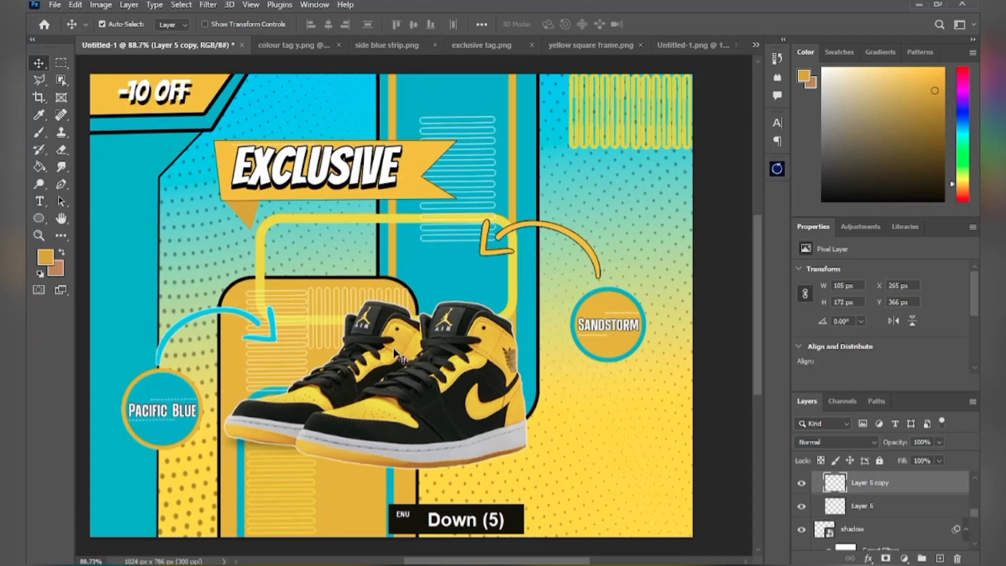
key("Down")
key("Down")
key("Down")
key("Down")
key("Down")
key("Down")
key("Down")
key("Down")
key("Down")
key("Down")
key("Down")
key("Down")
key("Down")
key("Down")
key("Down")
key("Down")
key("Down")
key("Down")
key("Down")
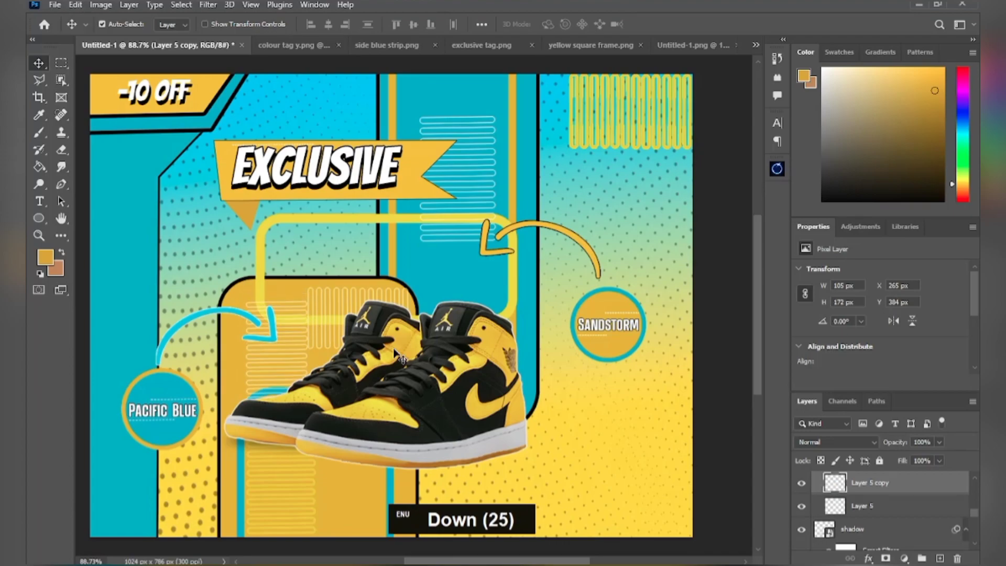
- Nudge the yellow panel's line patterns down: Layer 5 copy to Y 396 px and Layer 5 copy 2 to Y 404 px
key("Down")
key("Down")
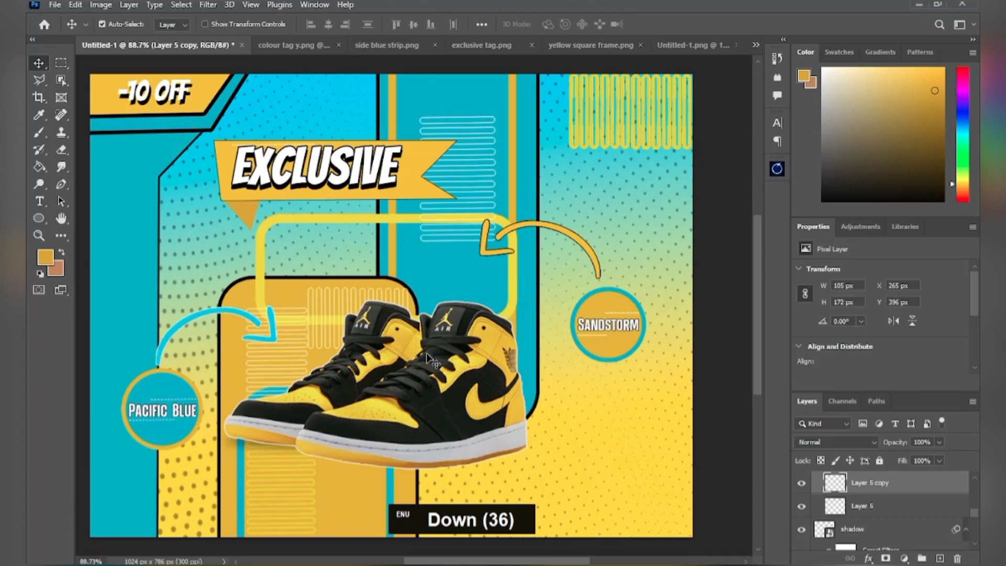
left_click(317, 345)
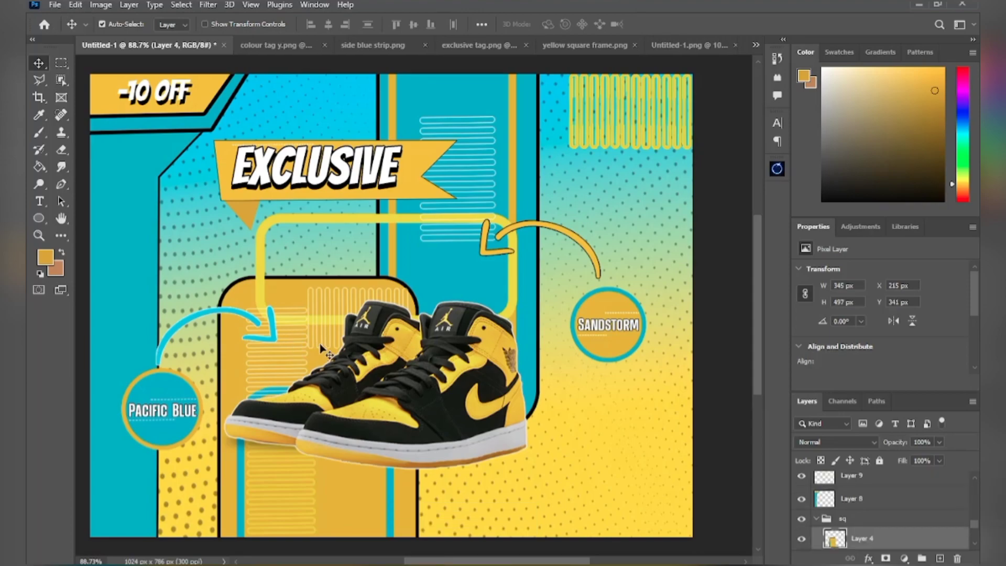
left_click(322, 340)
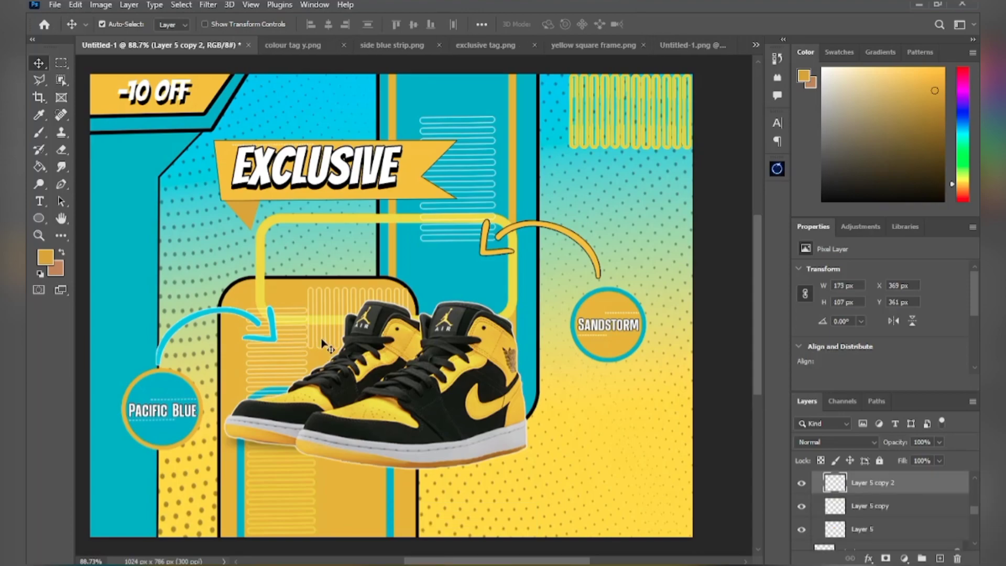
key("Down")
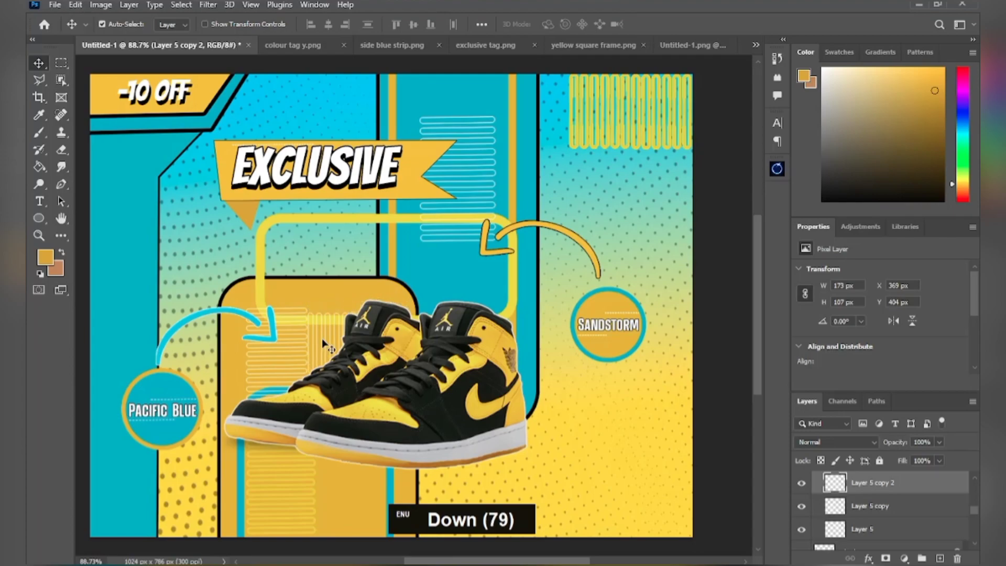
- Move the yellow rounded frame behind the shoes slightly lower, clear of the Exclusive banner
left_click(319, 231)
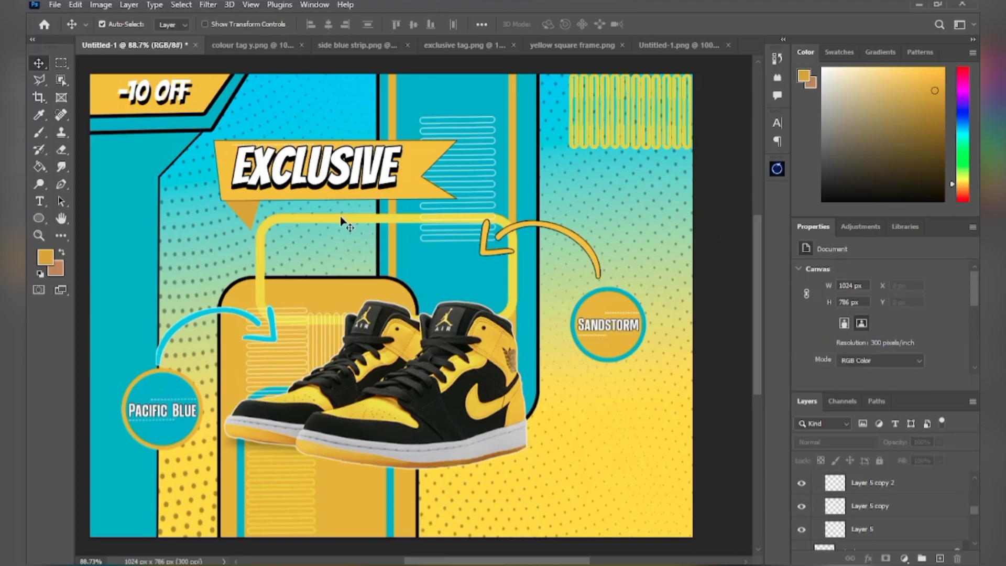
left_click_drag(343, 224, 347, 236)
left_click(711, 262)
- Draw a rectangle about 273 × 67 px in the Exclusive banner's yellow and place it just beneath the banner at about X 287, Y 217 px
left_click(40, 212)
right_click(40, 215)
left_click(70, 218)
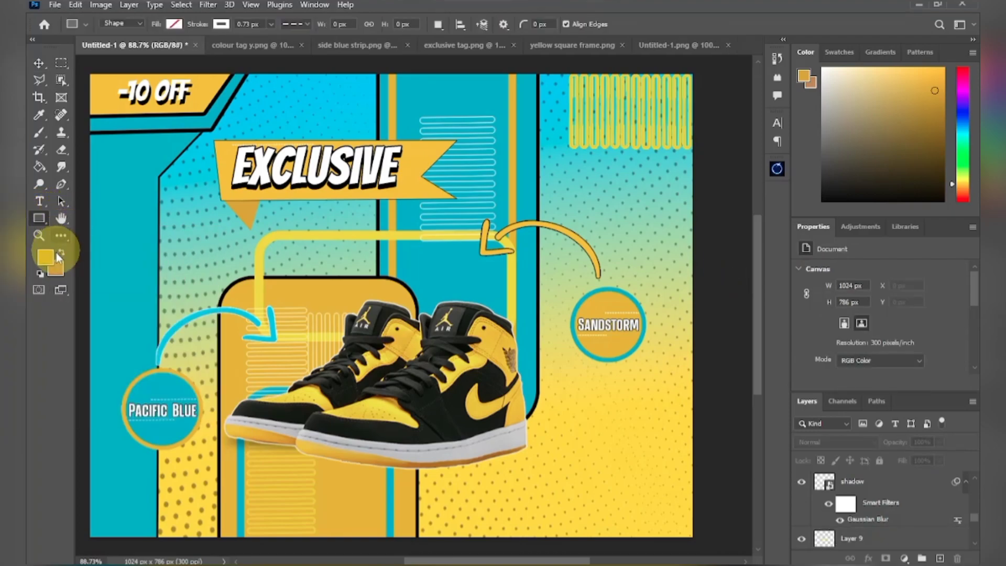
left_click(172, 24)
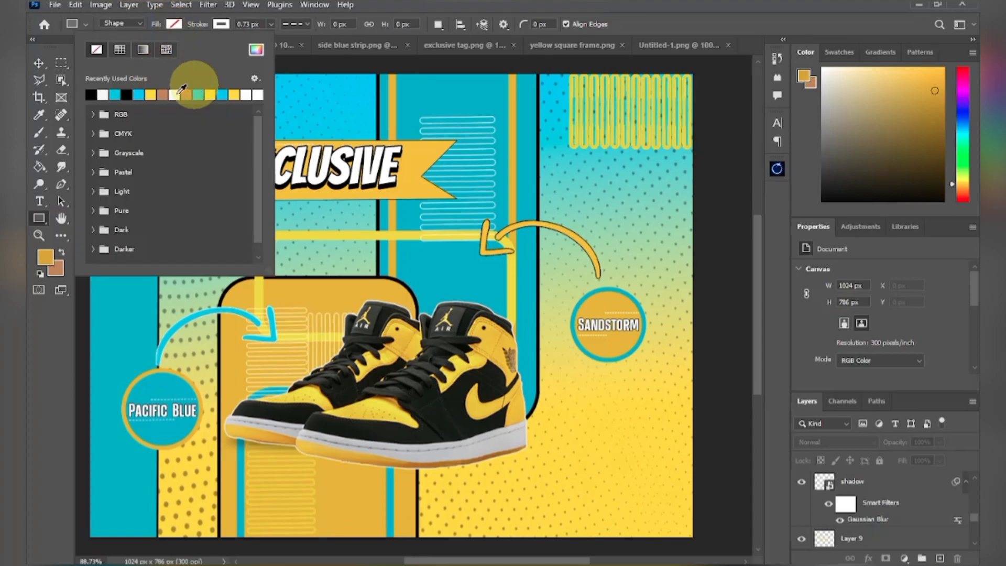
left_click(256, 50)
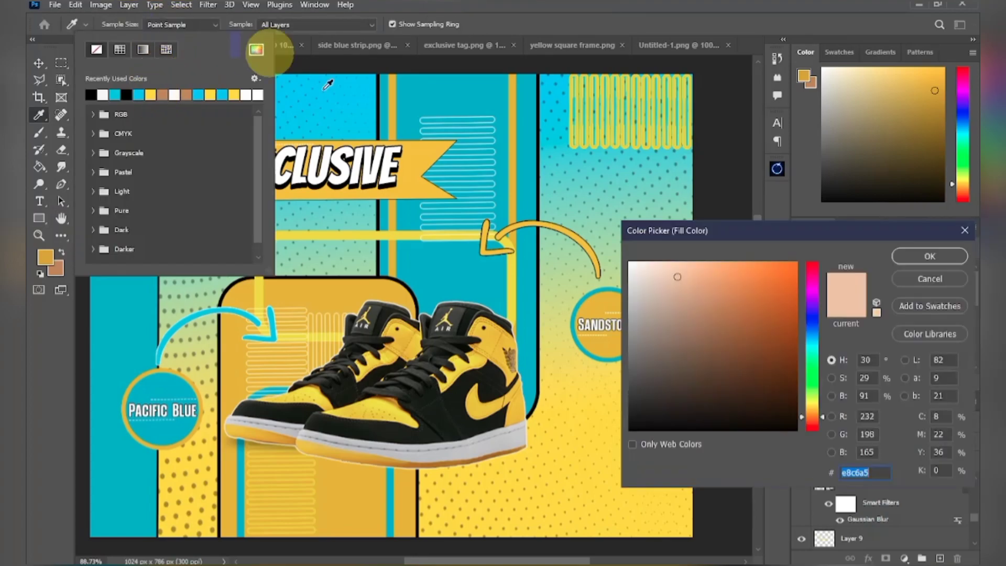
left_click(421, 156)
left_click(920, 257)
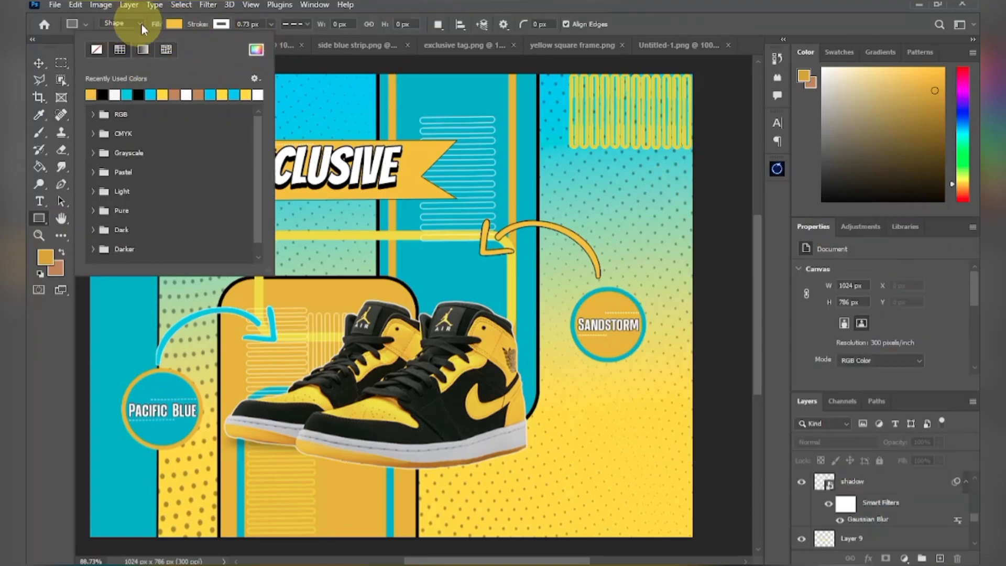
left_click(172, 24)
left_click_drag(264, 208, 423, 247)
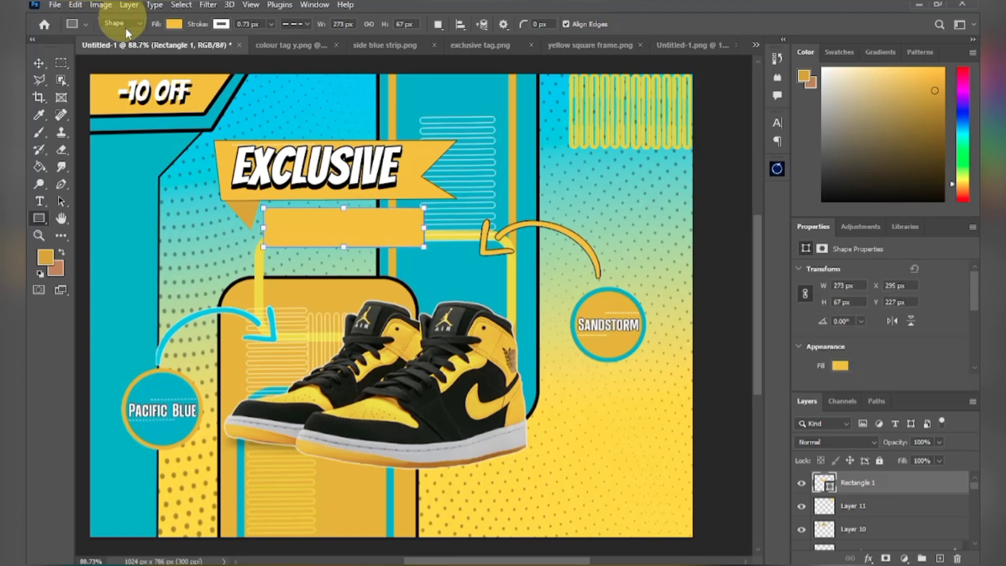
left_click(36, 59)
left_click_drag(348, 225, 345, 219)
- Give the rectangle beneath the banner a black stroke with a solid line style
left_click(39, 218)
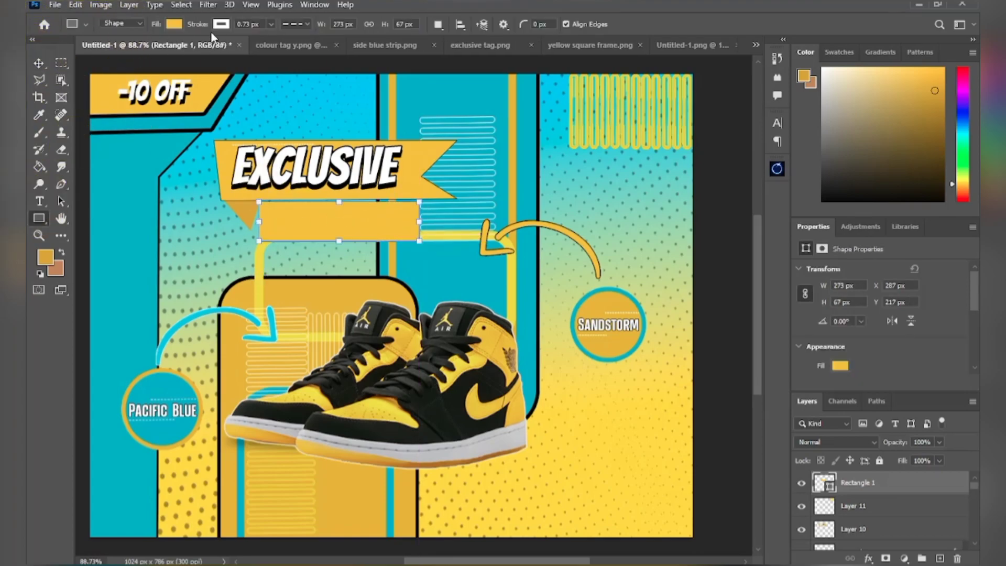
left_click(174, 24)
left_click(150, 94)
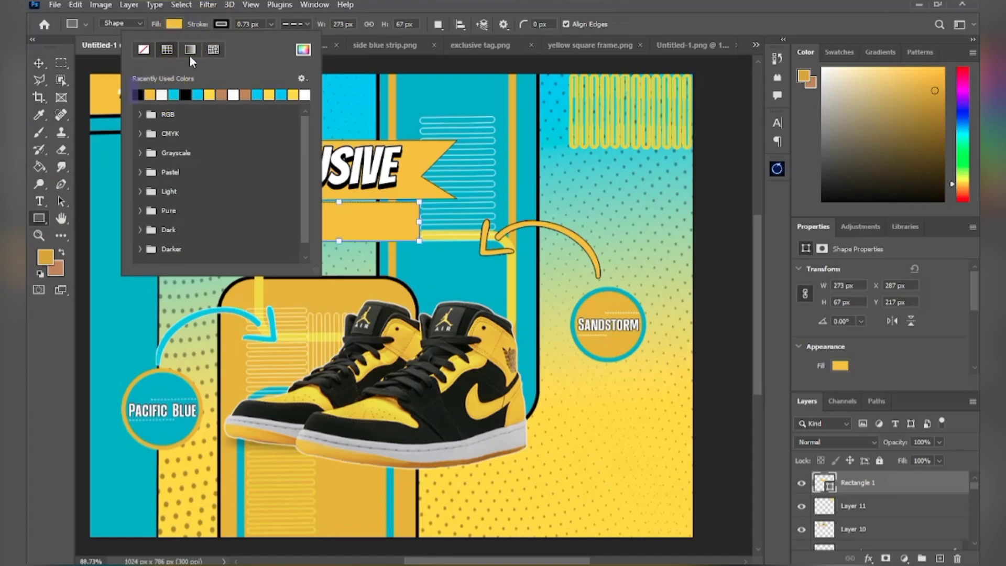
left_click(221, 24)
left_click(295, 24)
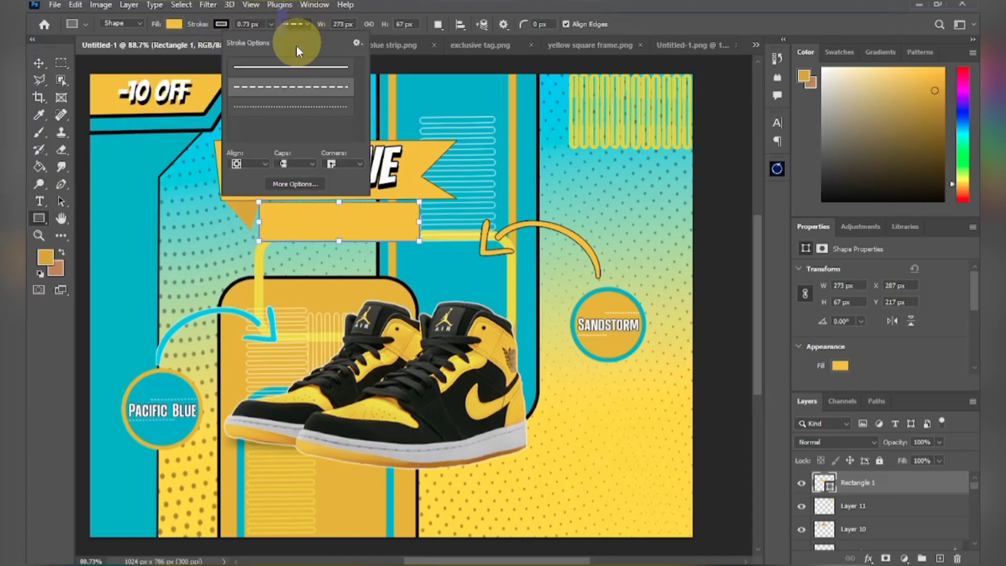
left_click(297, 67)
left_click(303, 23)
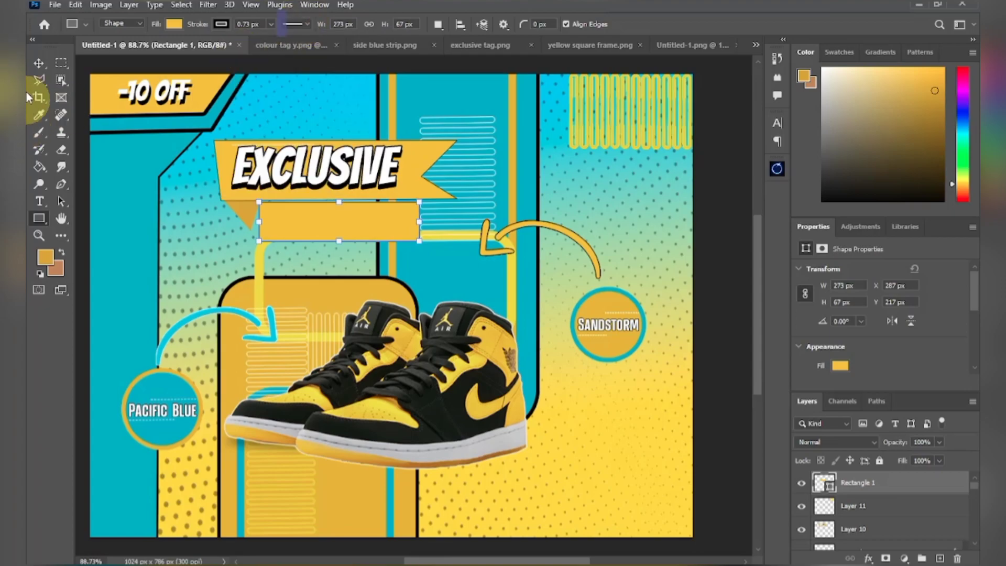
left_click(40, 61)
mouse_move(322, 218)
left_mouse_down()
mouse_move(331, 225)
mouse_move(322, 218)
left_mouse_up()
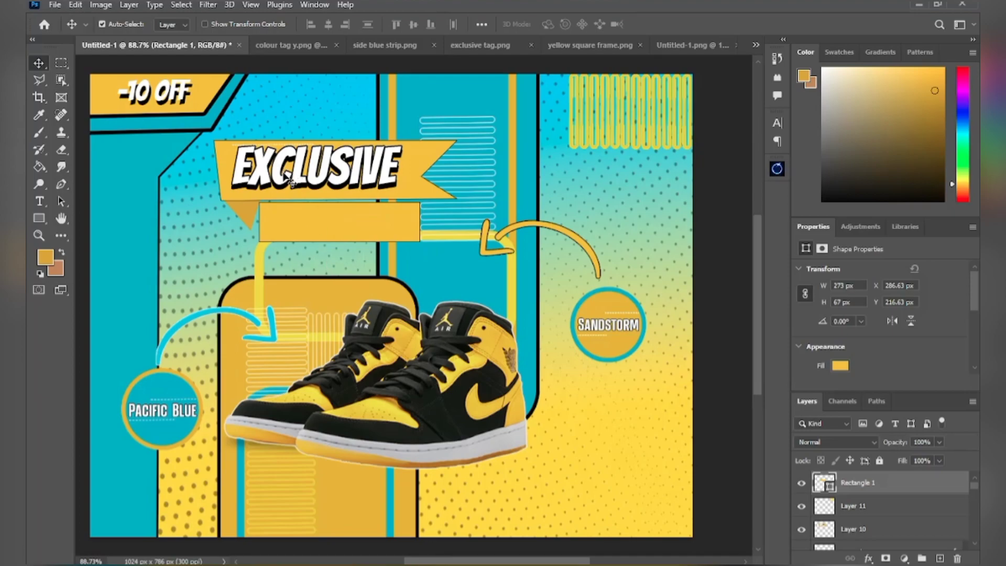
- Add the text "Get Yours Now!" in Bangers Regular, 11 pt, on the rectangle beneath the banner
left_click(42, 201)
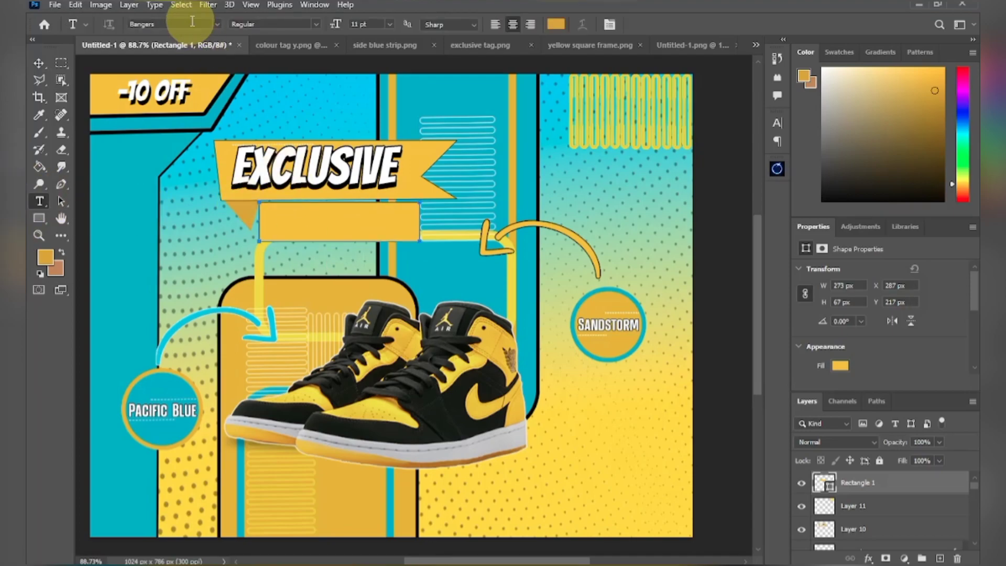
left_click(286, 222)
type("GET")
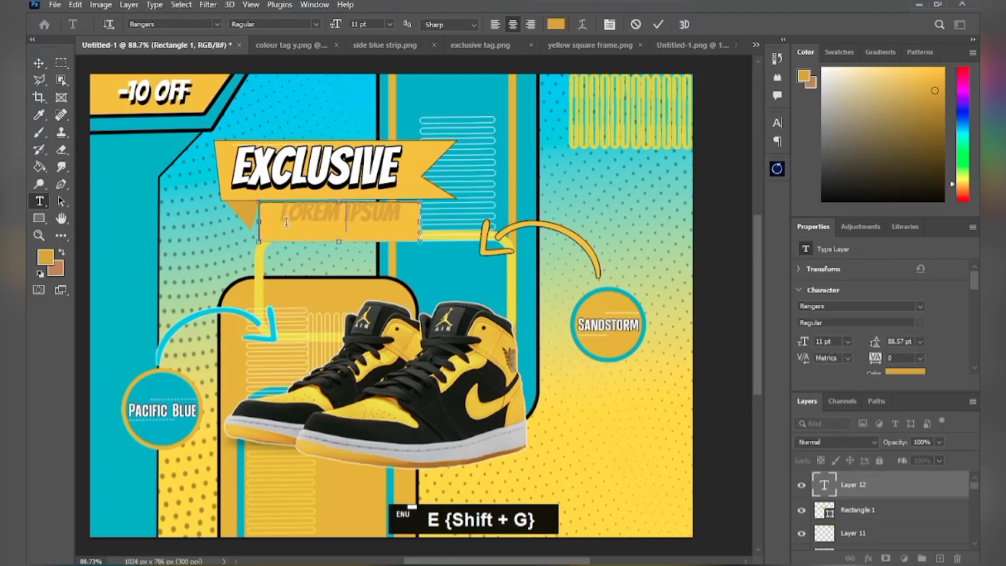
type(" Y")
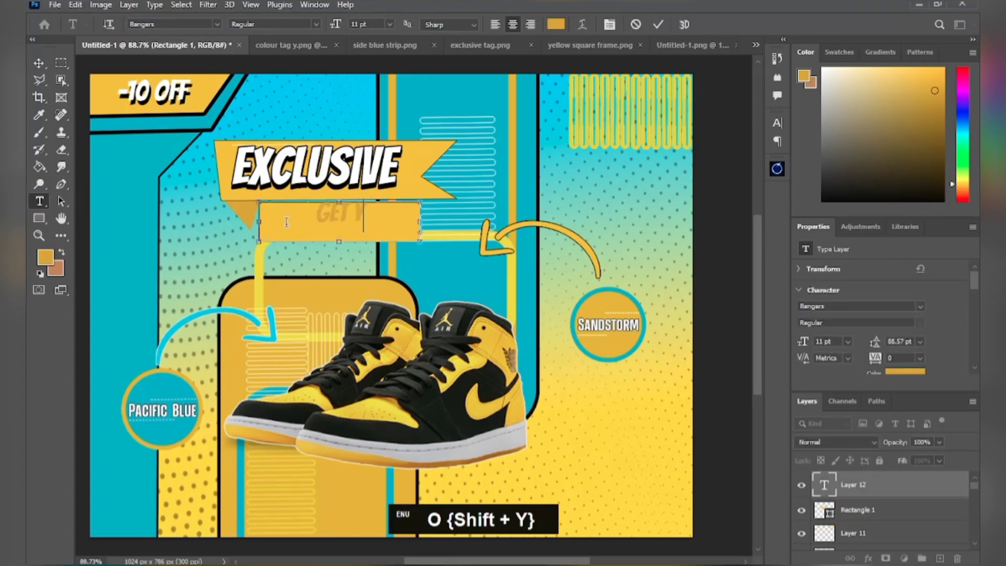
type("OUR S NOW")
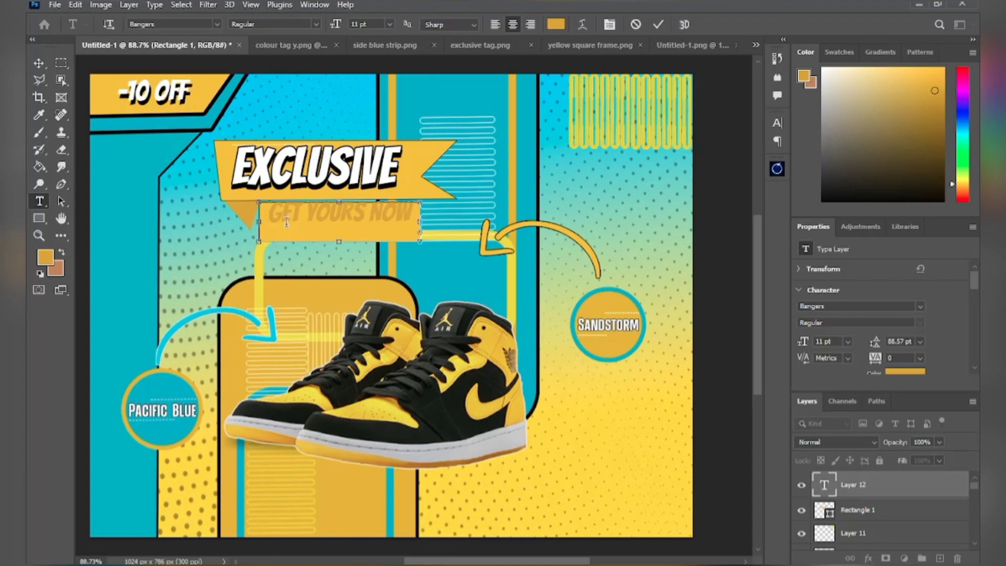
type("!")
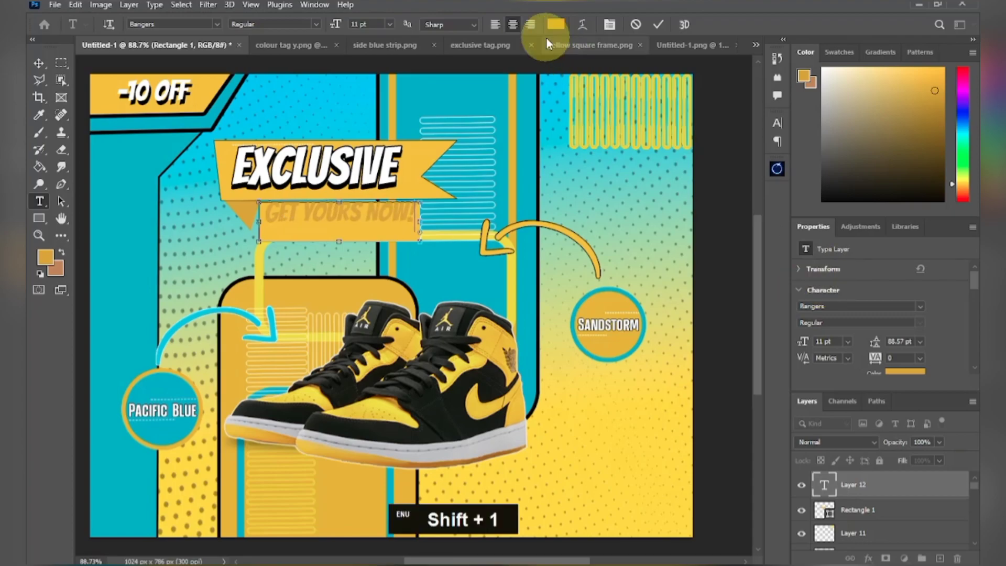
- Recolour the "Get Yours Now!" text white and move it down to centre it in the rectangle
key("ctrl+a")
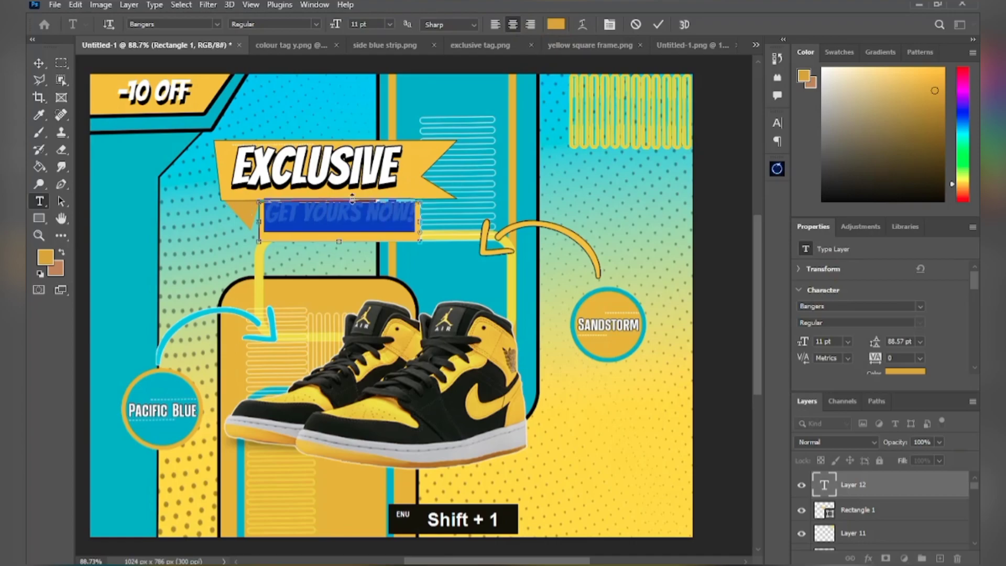
left_click(553, 27)
left_click(632, 266)
left_click(902, 254)
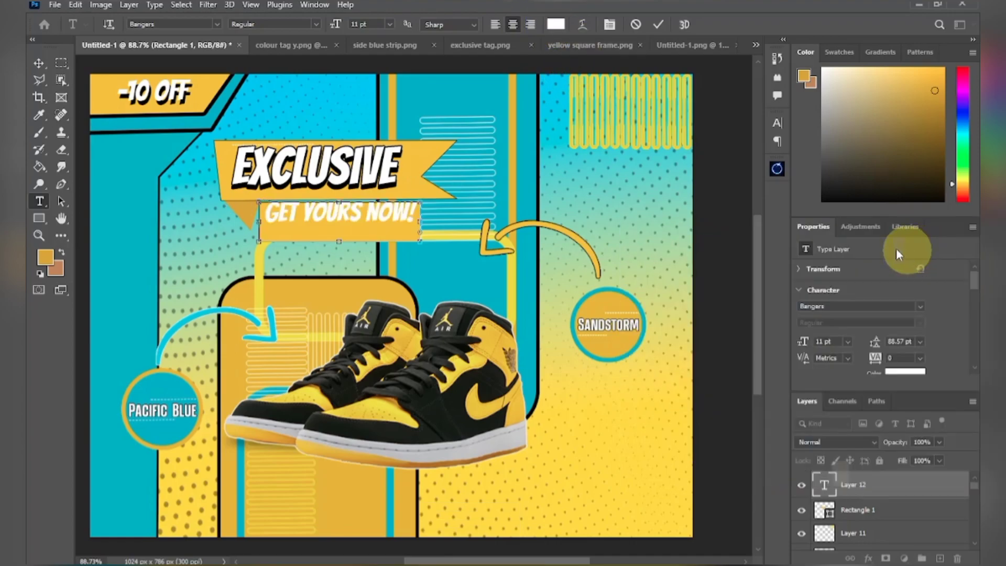
left_click(43, 62)
left_click_drag(357, 217, 358, 225)
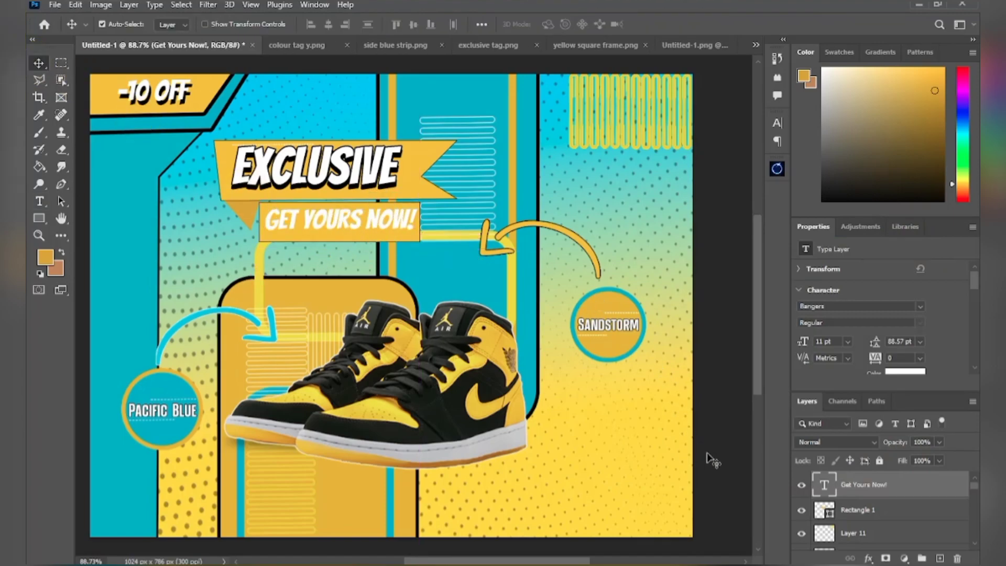
- Duplicate the "Get Yours Now!" text layer and place the copy directly beneath the original in the layer order
key("ctrl")
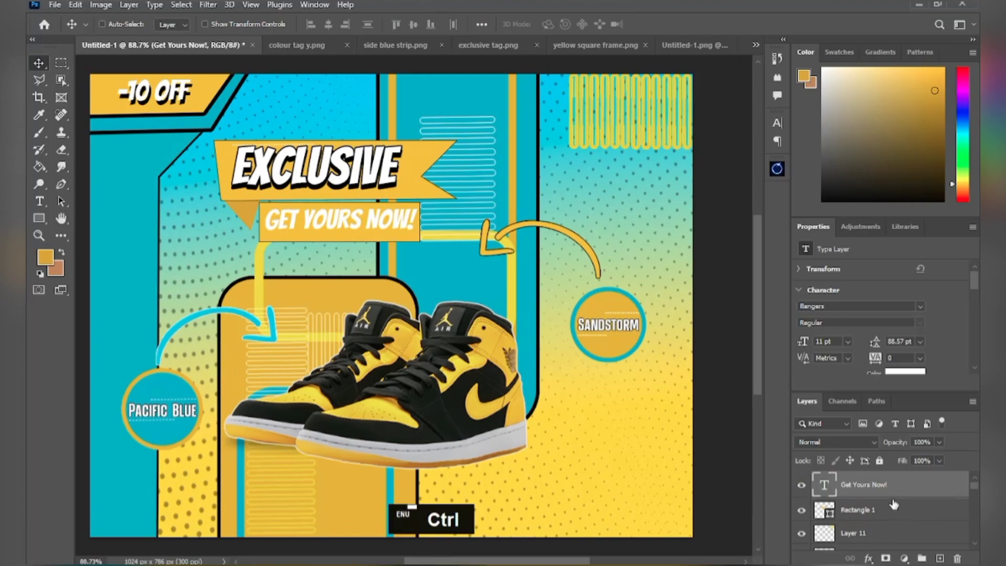
key("ctrl+j")
left_click_drag(892, 500, 891, 524)
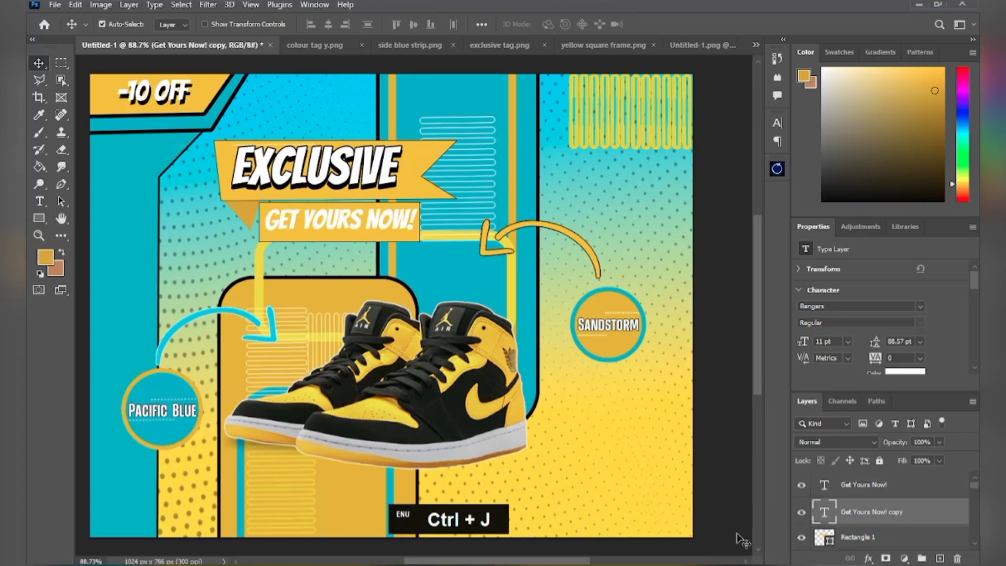
- Set the text colour of the lower "Get Yours Now!" copy to black, 000000
double_click(824, 513)
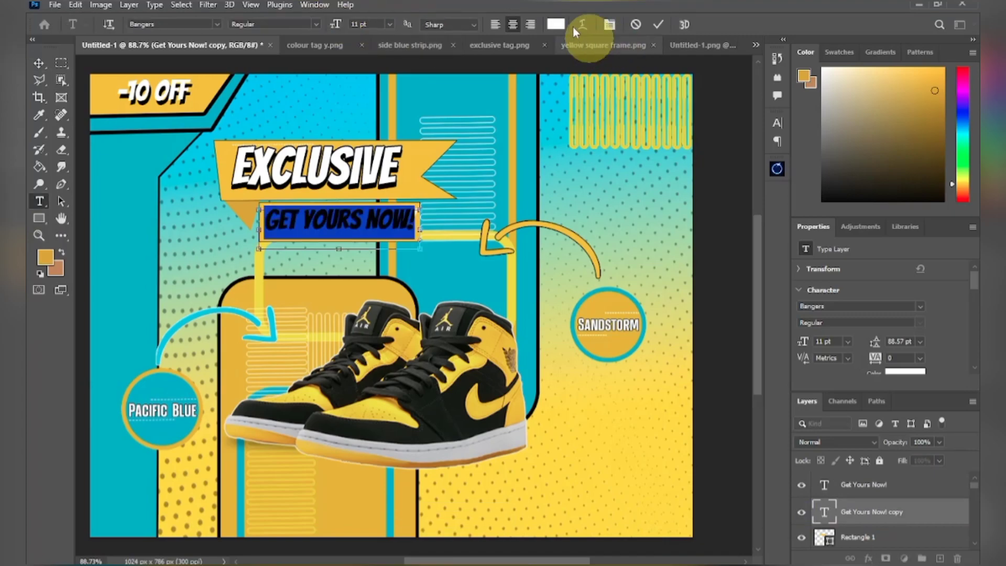
left_click(557, 24)
type("000000")
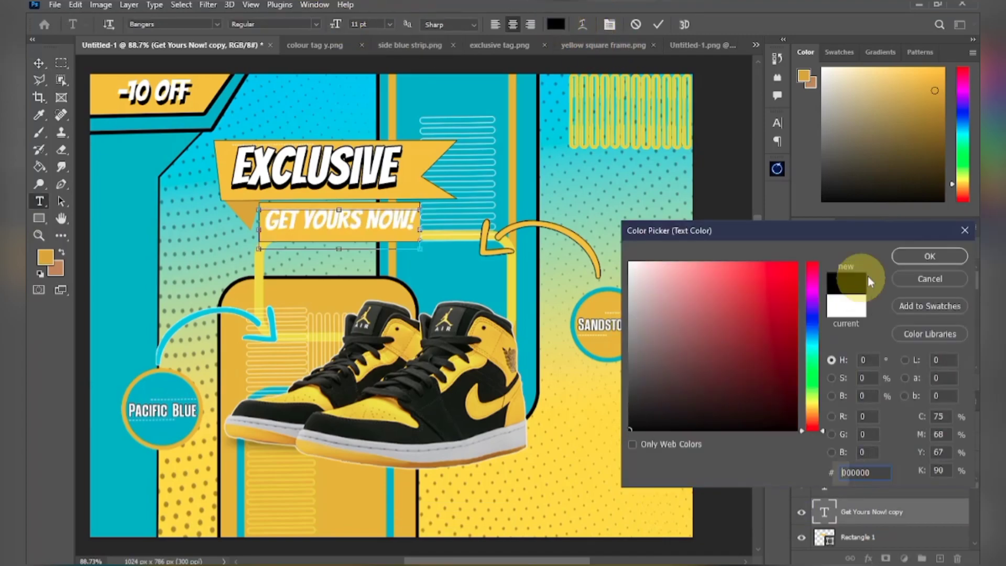
left_click(915, 267)
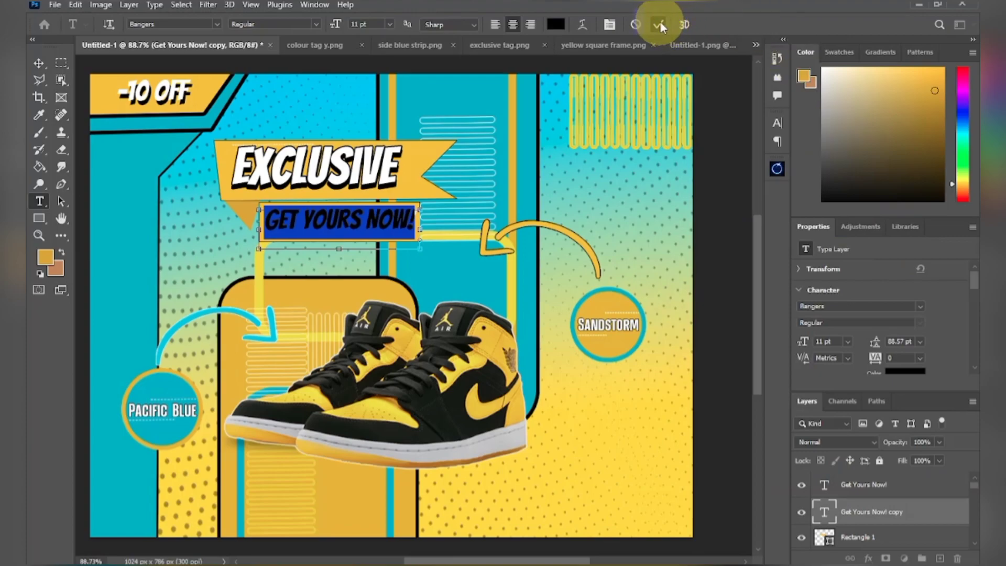
left_click(658, 24)
left_click(39, 62)
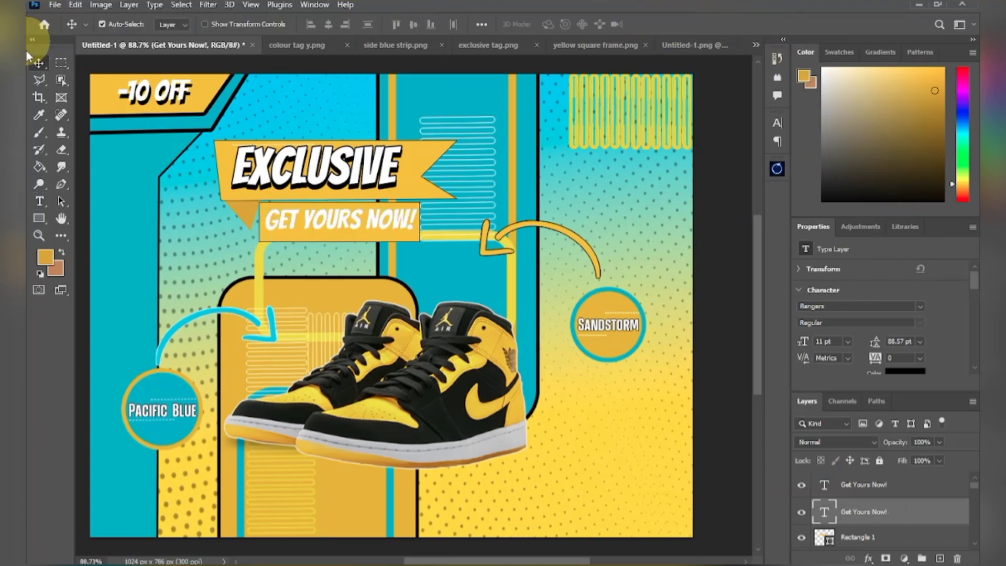
- Nudge the white "Get Yours Now!" text slightly up and left so the black copy forms an offset shadow
double_click(338, 229)
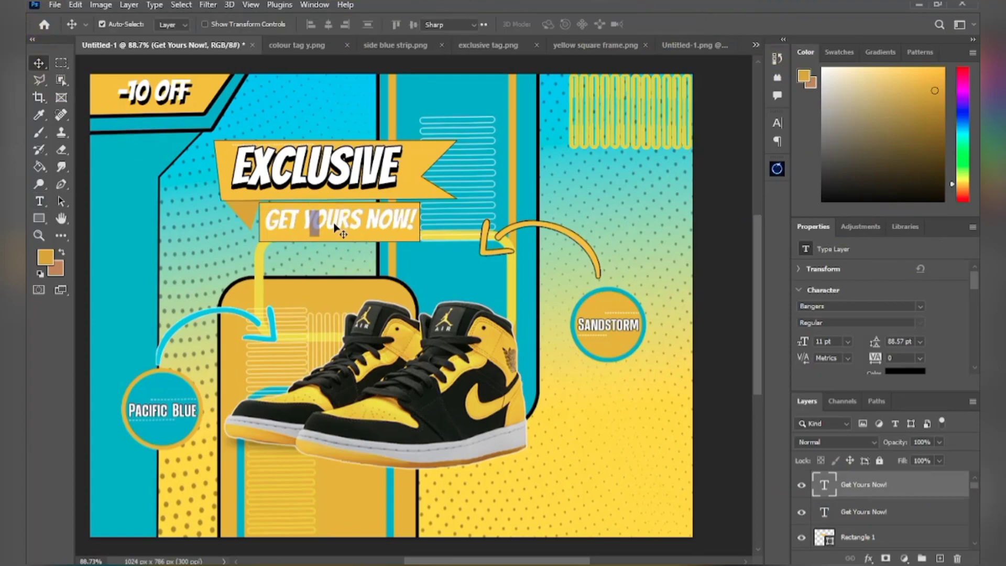
key("Up")
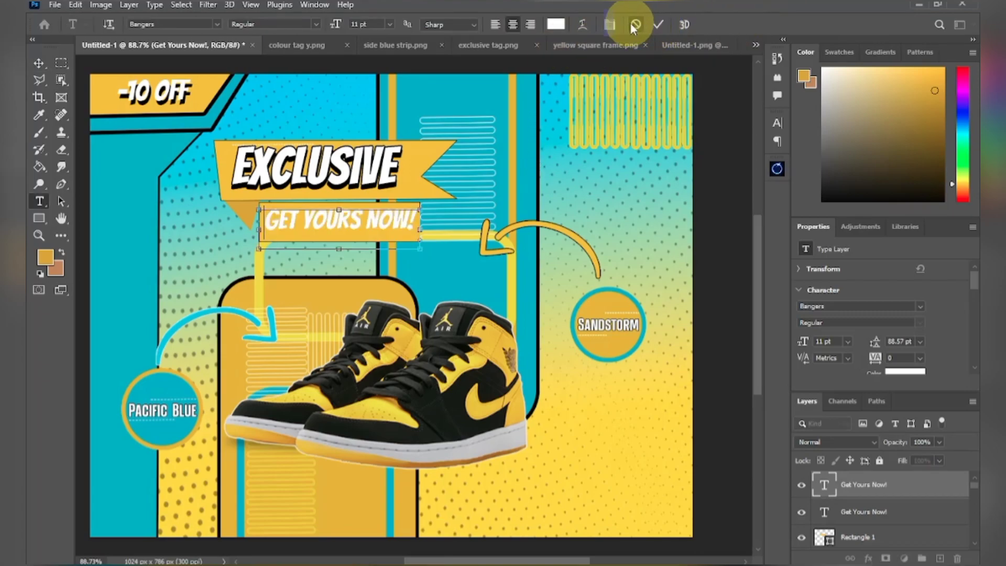
left_click(657, 24)
key("Up")
key("Up")
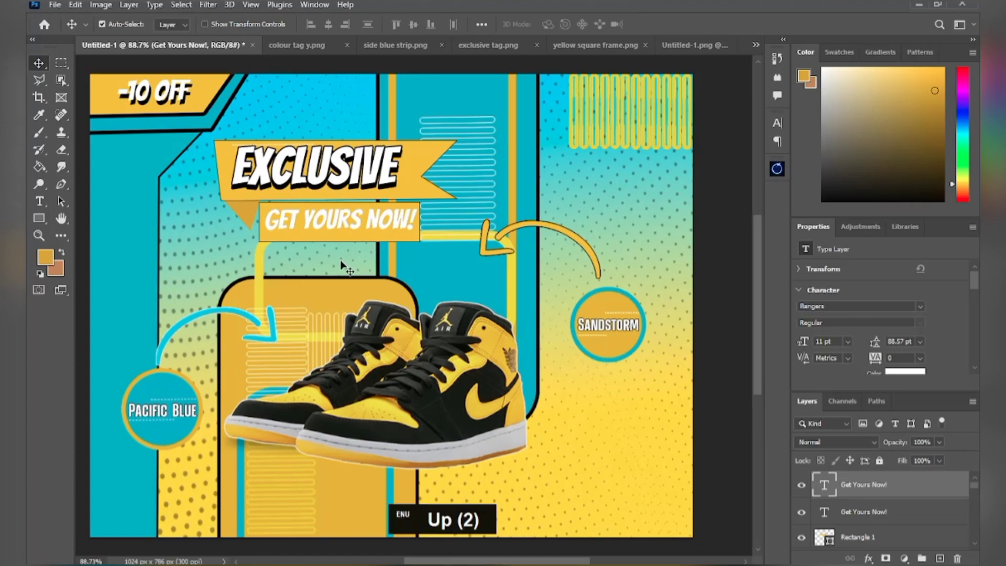
key("Right")
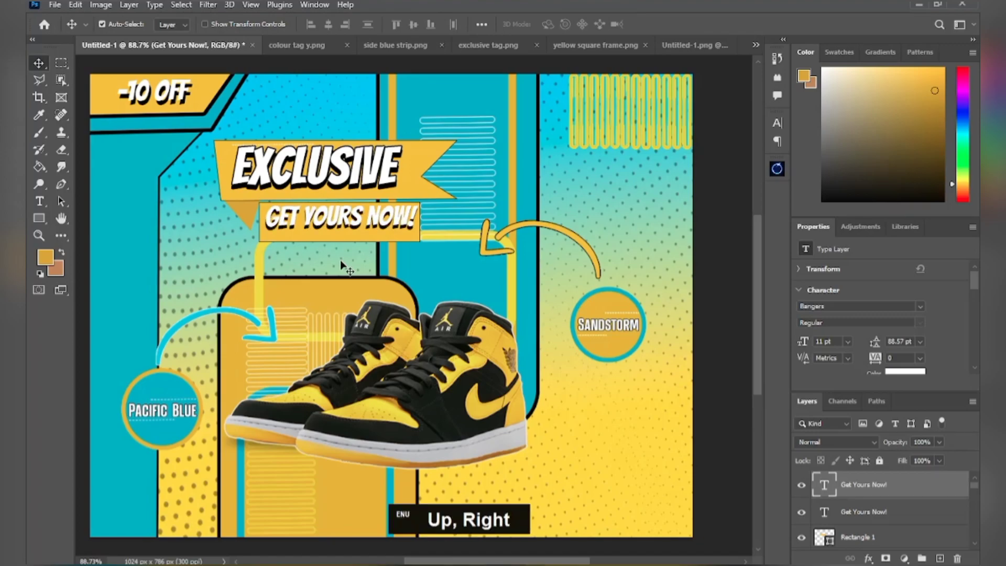
key("Left")
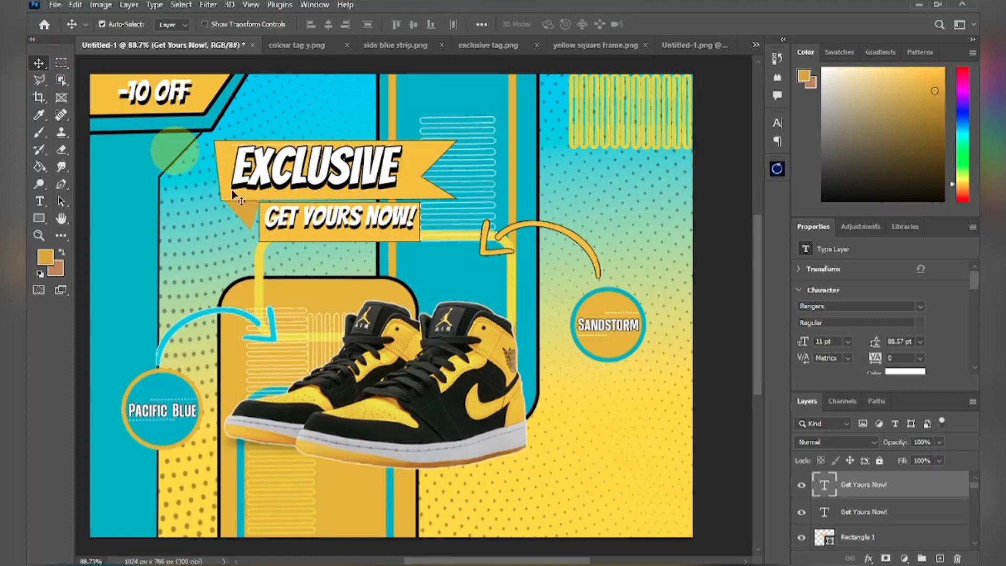
key("shift")
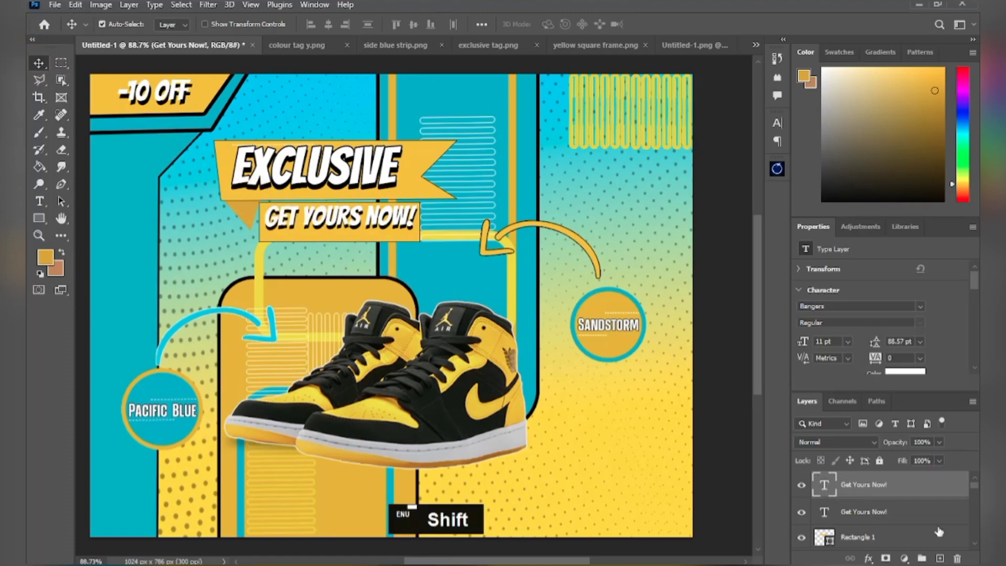
- Move the white and black "Get Yours Now!" text layers together slightly down inside the yellow rectangle
left_click(827, 512, "shift")
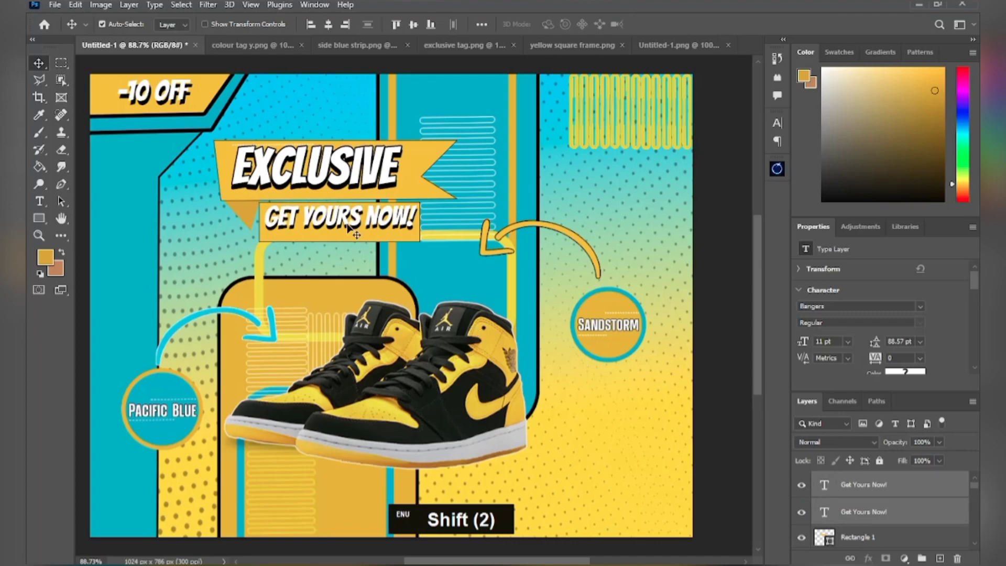
mouse_move(359, 224)
left_mouse_down()
mouse_move(359, 237)
mouse_move(360, 228)
left_mouse_up()
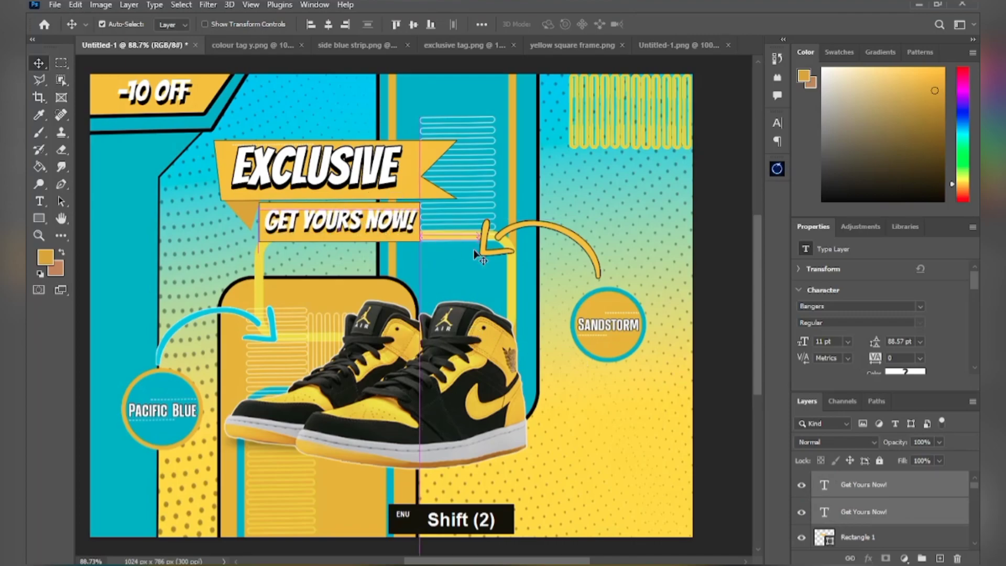
left_click(622, 221)
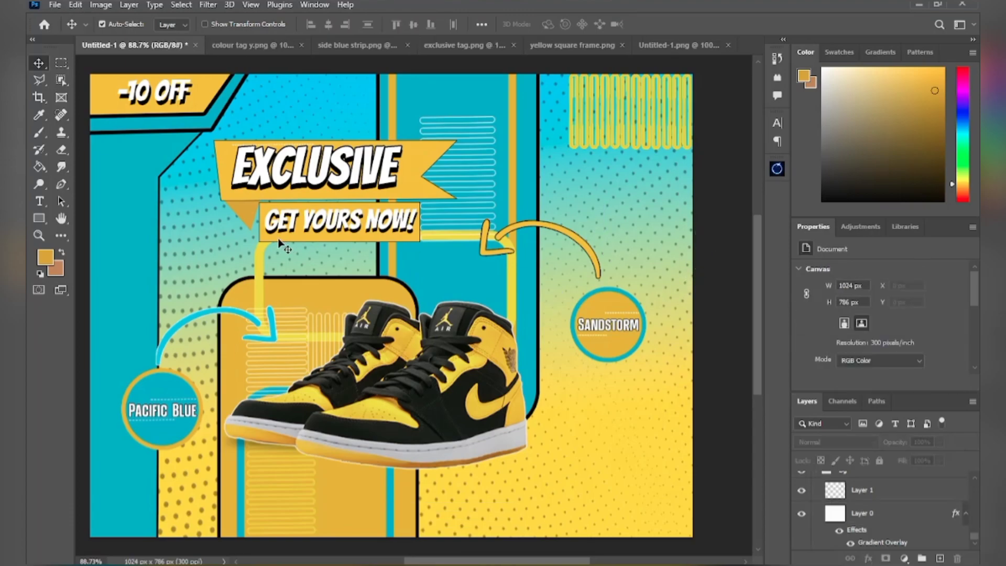
- Move the shoes' shadow down so it sits below the soles
scroll(276, 246, "up", 1)
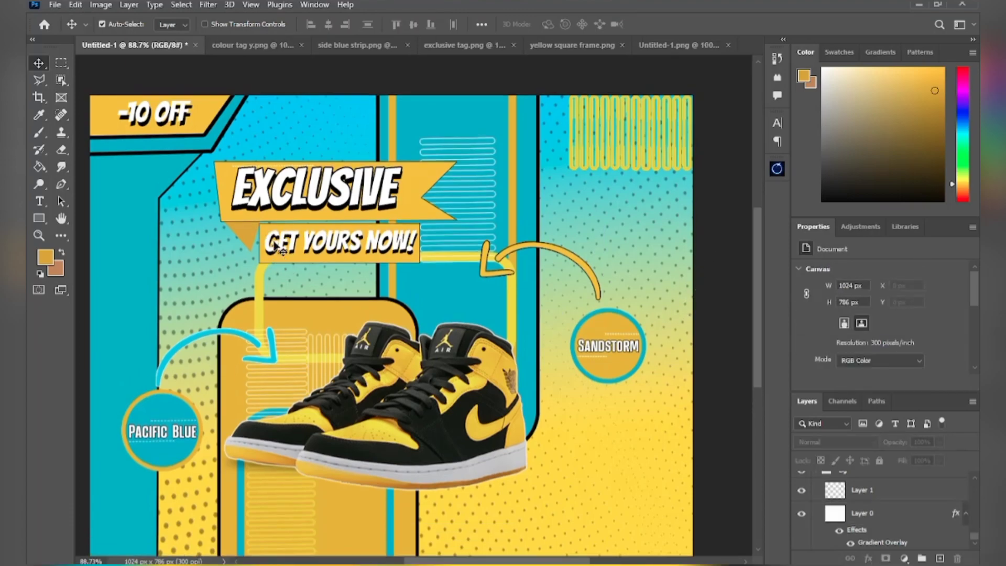
scroll(275, 296, "down", 3)
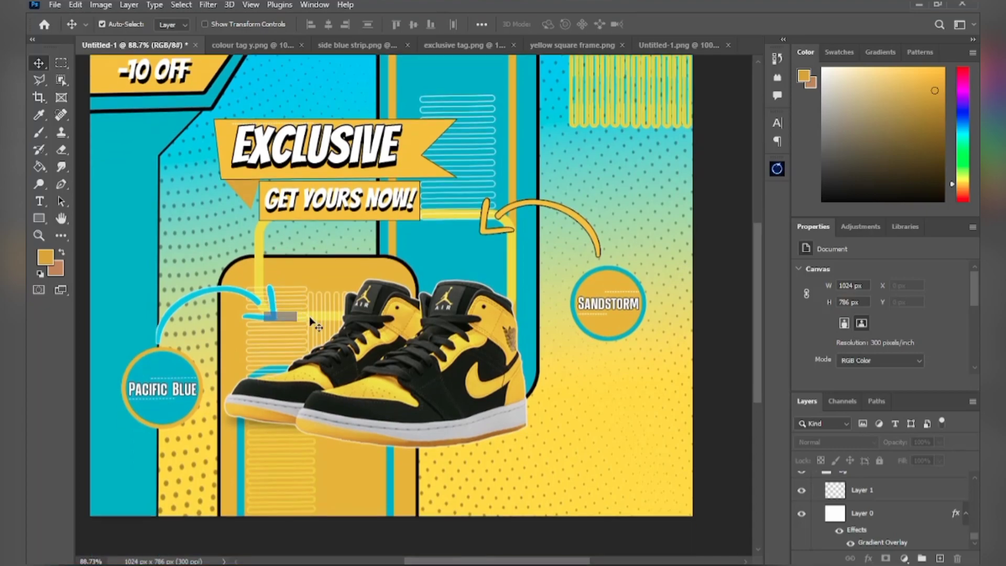
left_click_drag(235, 391, 240, 430)
- Add a Hue/Saturation adjustment masked to the Shoe layer's outline and set its hue to +137
left_click(372, 344)
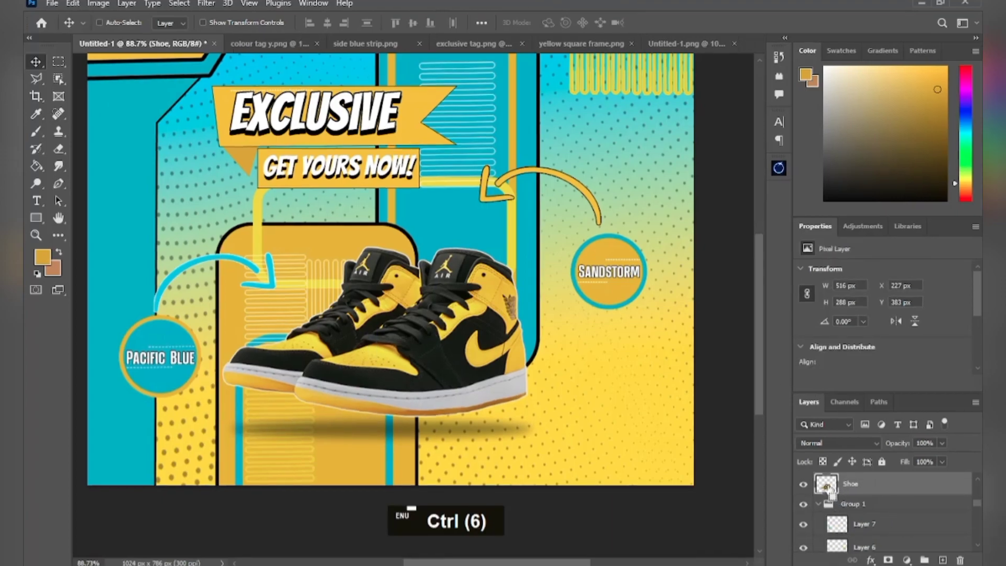
left_click(829, 486, "ctrl")
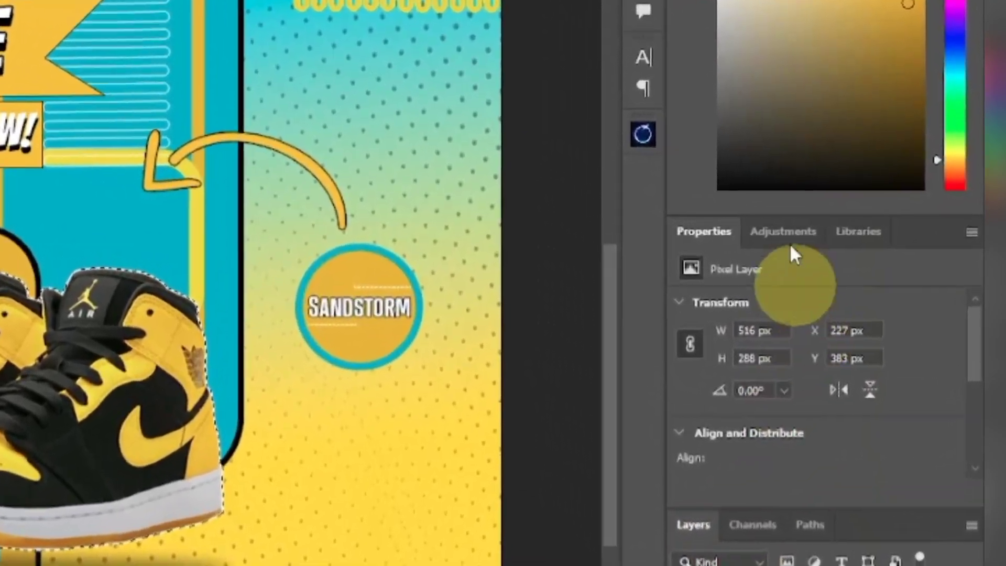
left_click(865, 225)
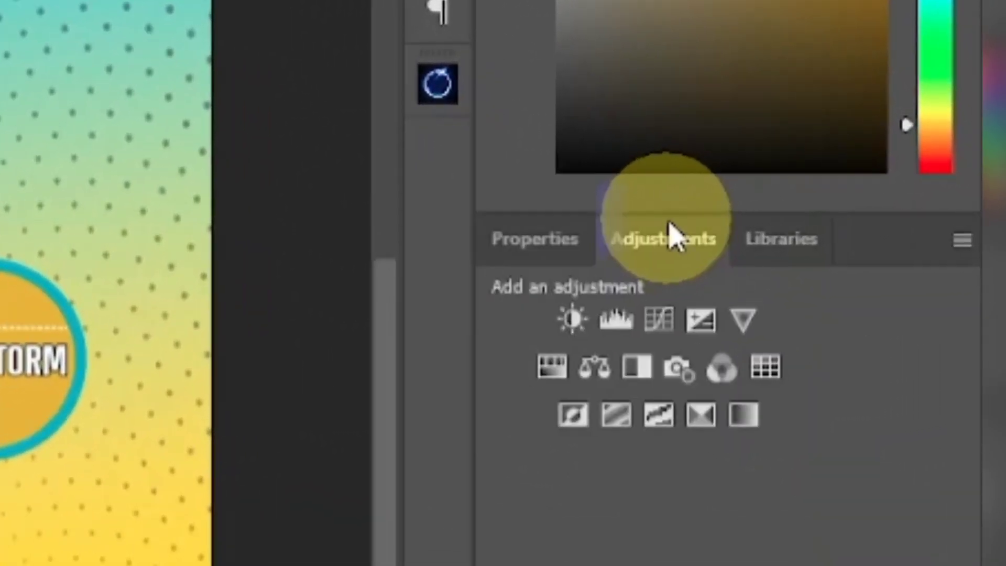
left_click(566, 365)
left_click_drag(709, 498, 754, 515)
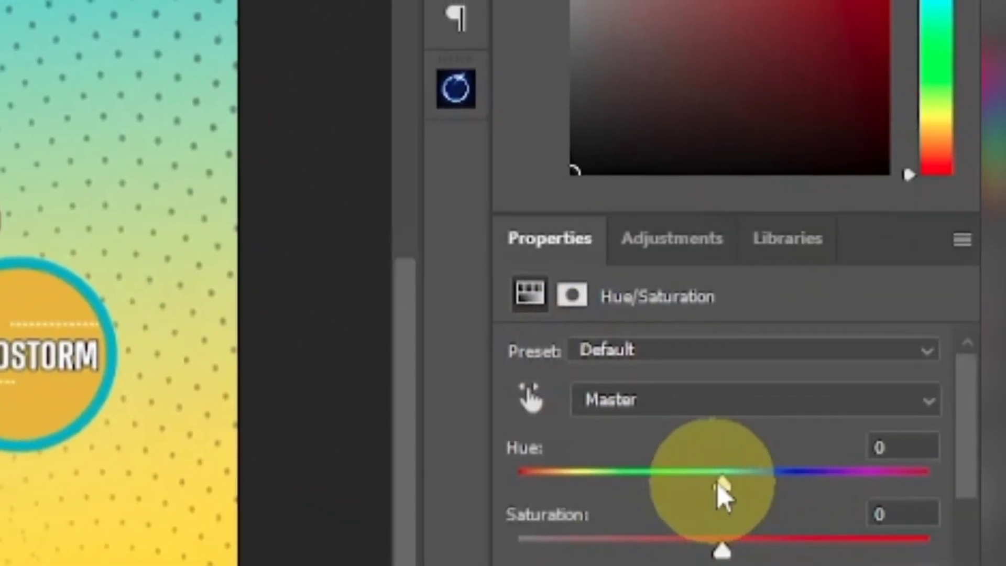
left_click_drag(787, 451, 919, 455)
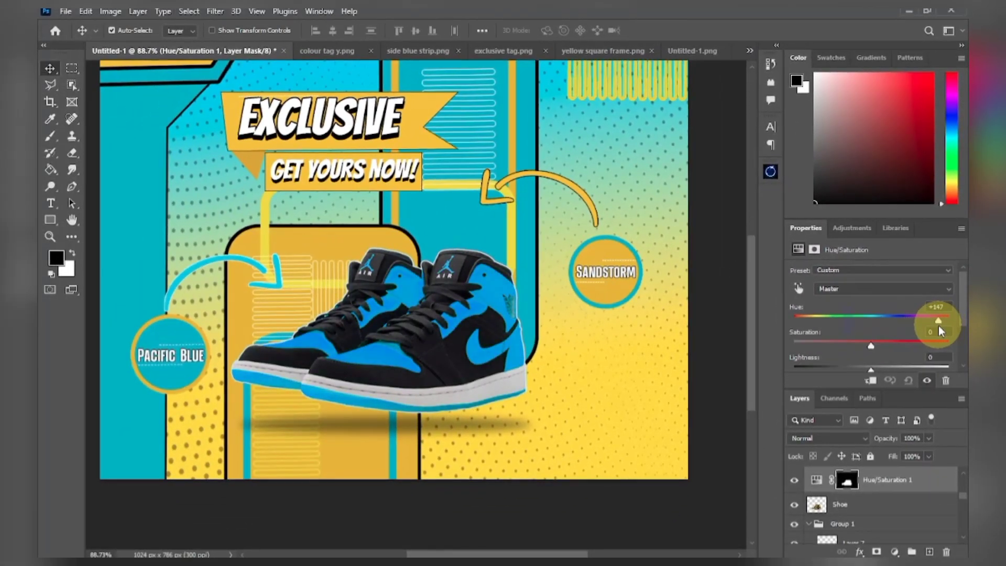
left_click_drag(938, 325, 935, 326)
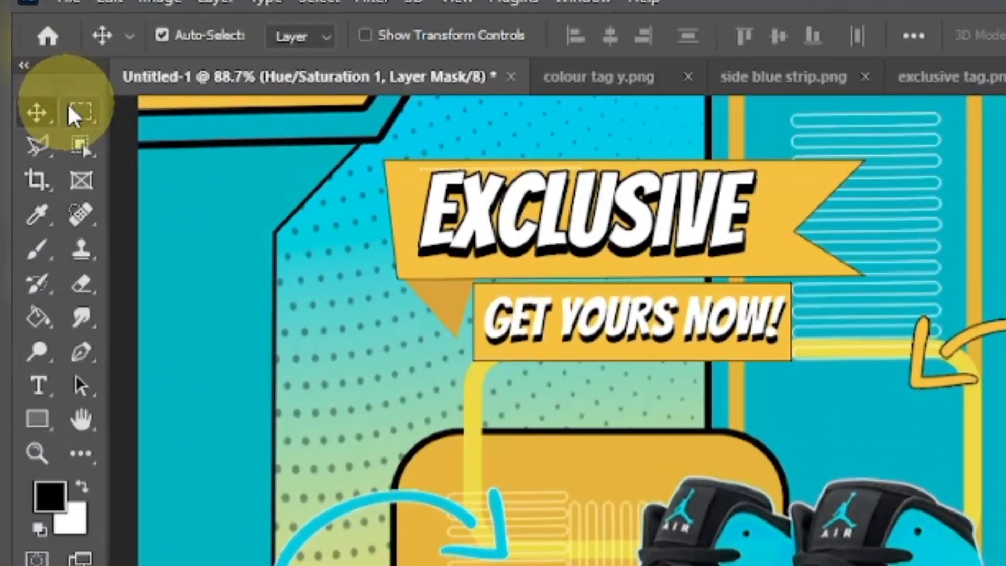
- Select the right half of the shoes with a rectangular marquee, paint black there on the Hue/Saturation mask, and deselect
left_click(78, 71)
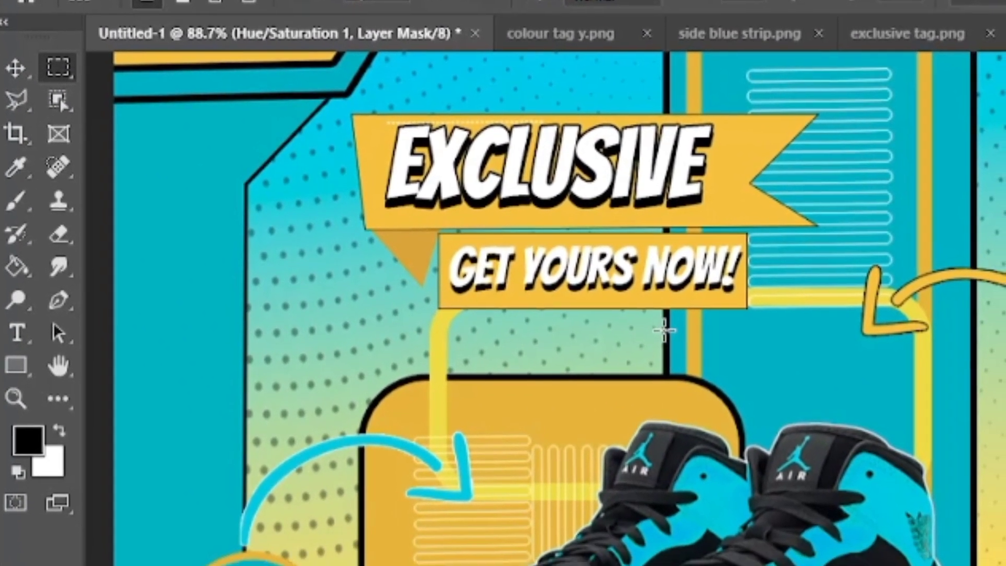
mouse_move(663, 330)
left_mouse_down()
mouse_move(779, 533)
mouse_move(891, 565)
mouse_move(826, 565)
mouse_move(740, 472)
left_mouse_up()
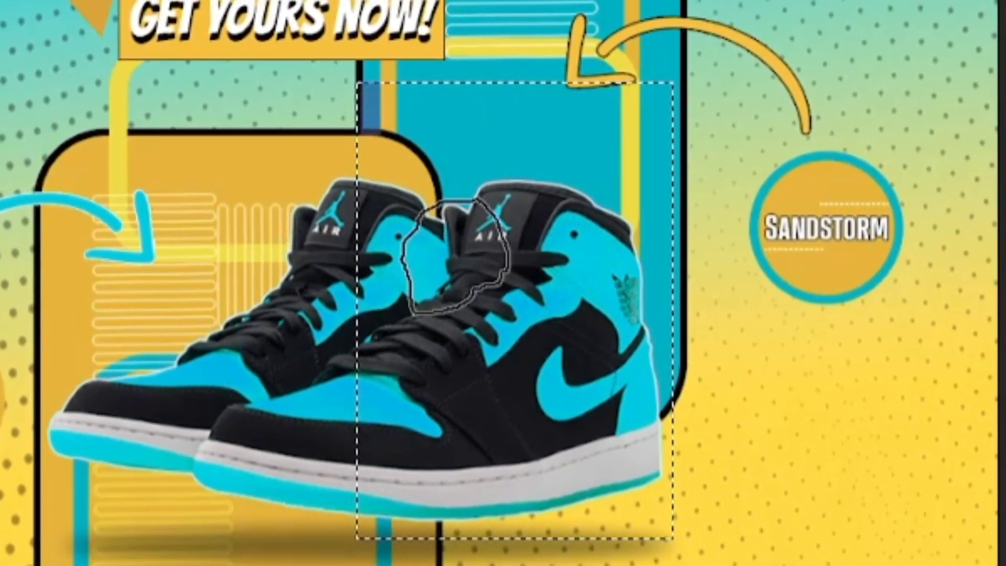
mouse_move(556, 314)
left_mouse_down()
mouse_move(621, 122)
mouse_move(675, 130)
left_mouse_up()
mouse_move(550, 122)
left_mouse_down()
mouse_move(517, 109)
mouse_move(396, 156)
mouse_move(410, 504)
left_mouse_up()
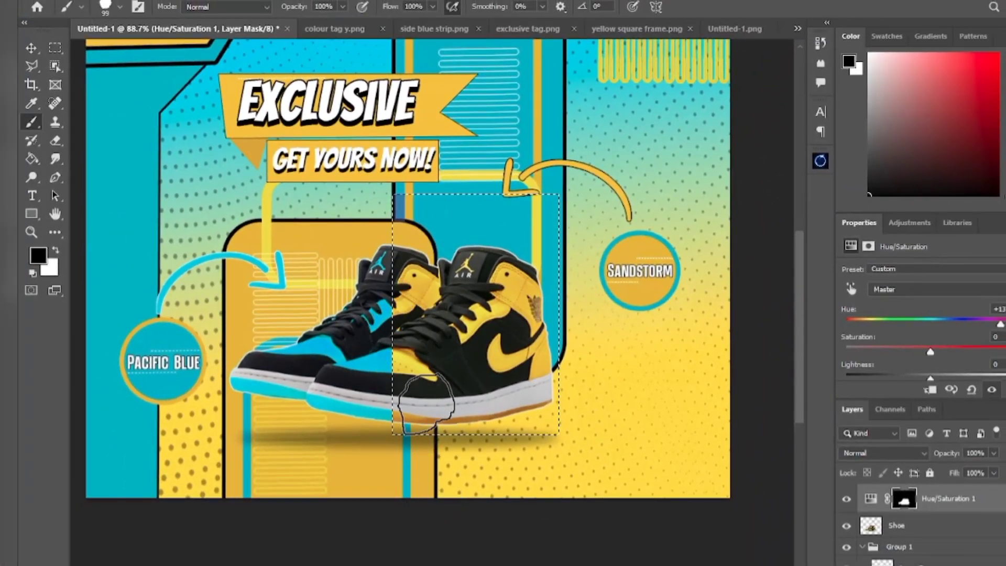
left_click(31, 65)
right_click(412, 303)
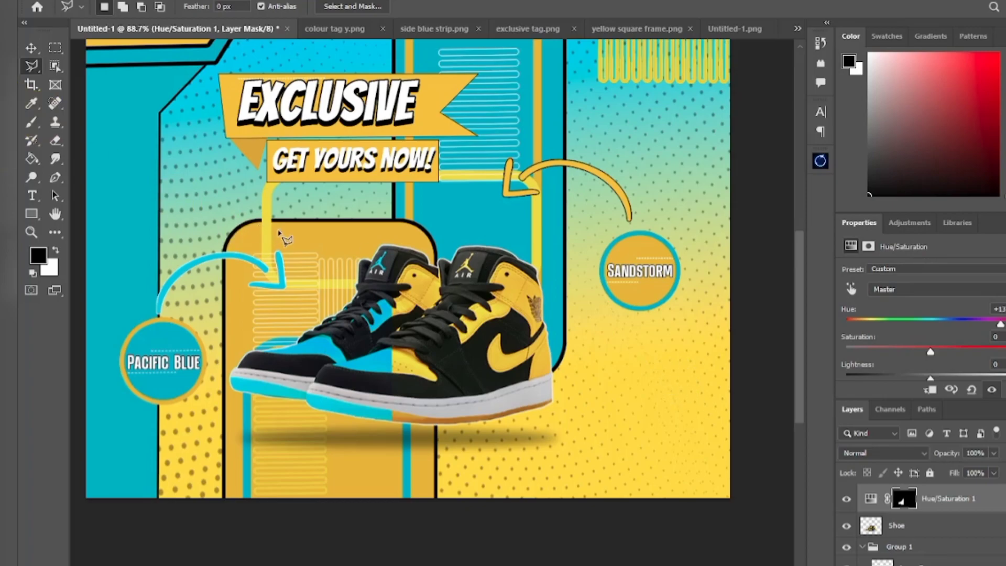
left_click(31, 47)
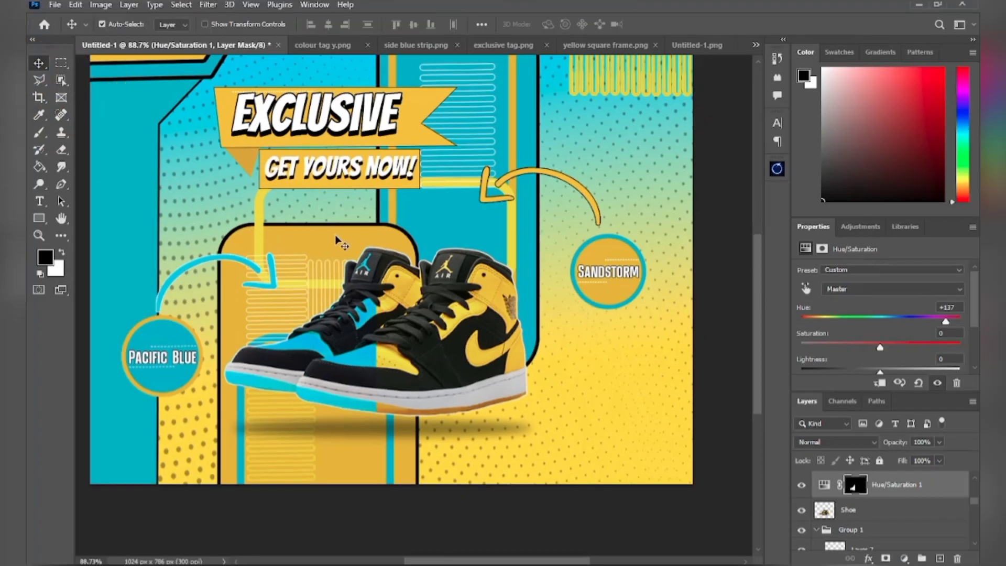
- Nudge the yellow rounded panel behind the shoes left and down to X 210 px, Y 356 px
left_click(336, 239)
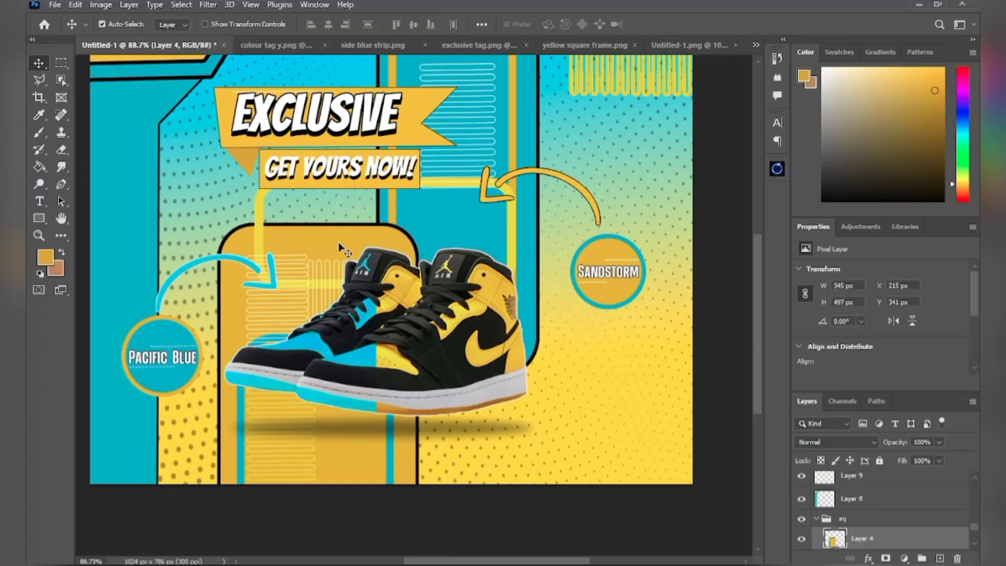
key("Left")
key("Left")
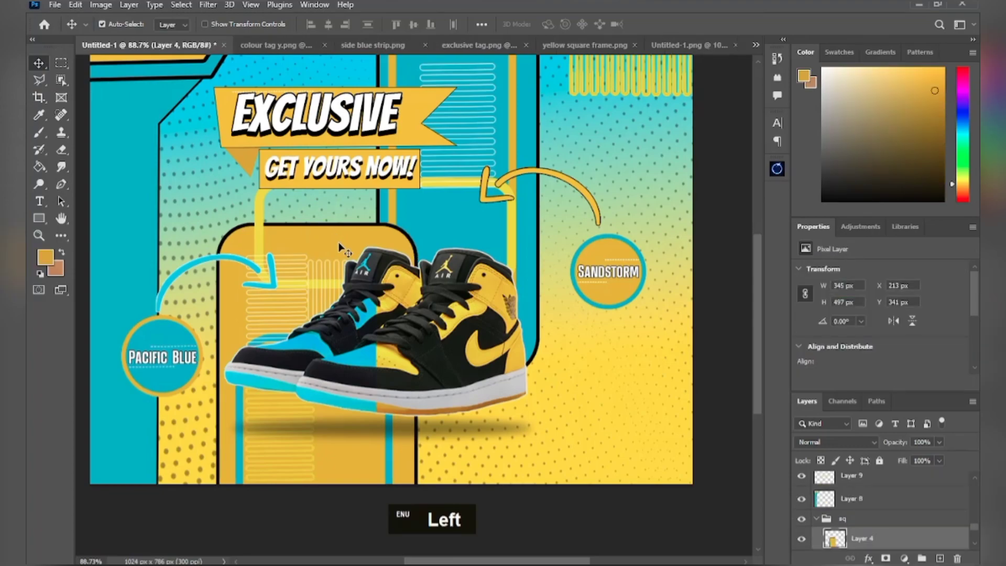
key("Left")
key("Left")
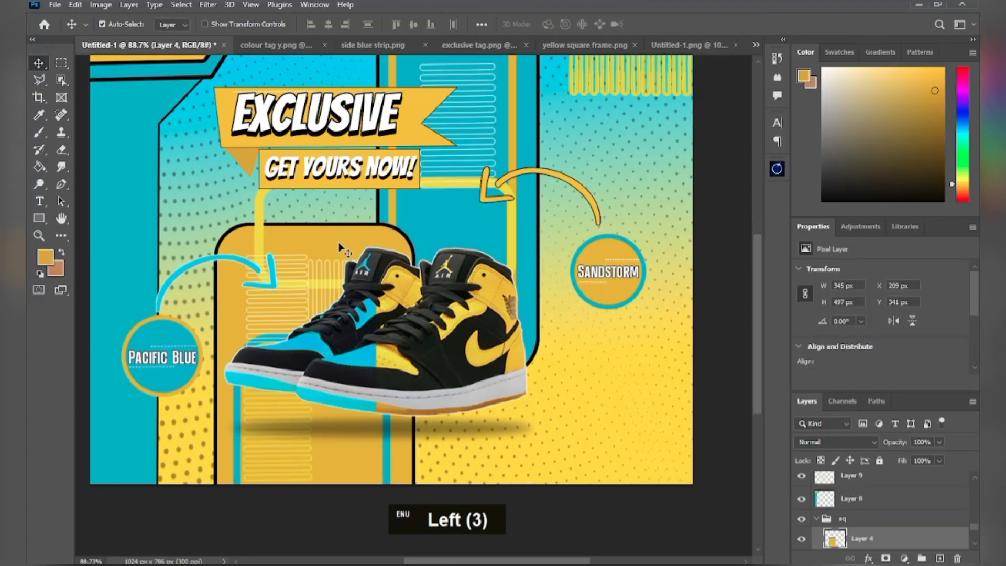
key("Right")
key("Down")
key("Down")
key("Down")
key("Down")
key("Down")
key("Down")
key("Down")
key("Down")
key("Down")
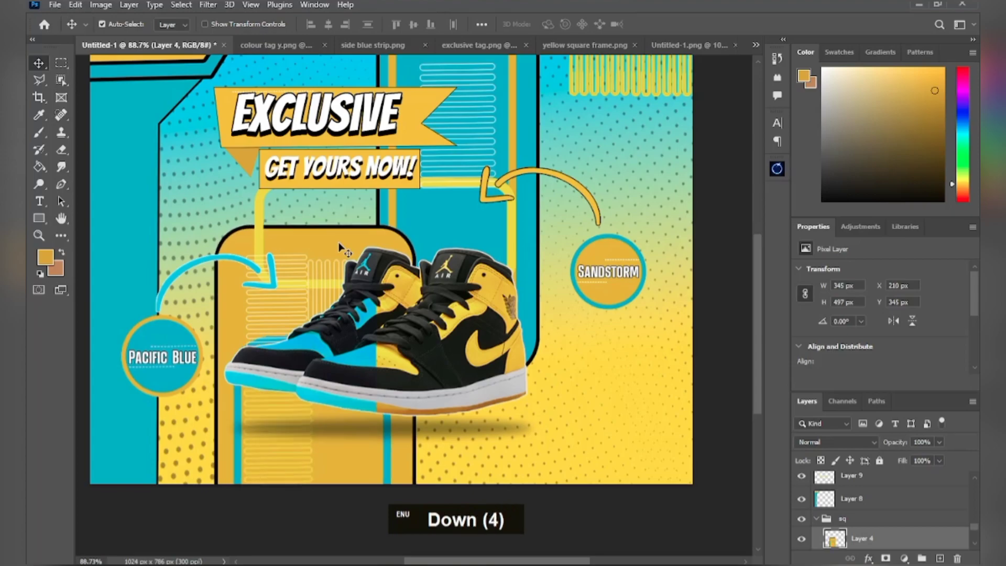
key("Down")
key("Down")
key("Down")
key("Down")
key("Down")
key("Down")
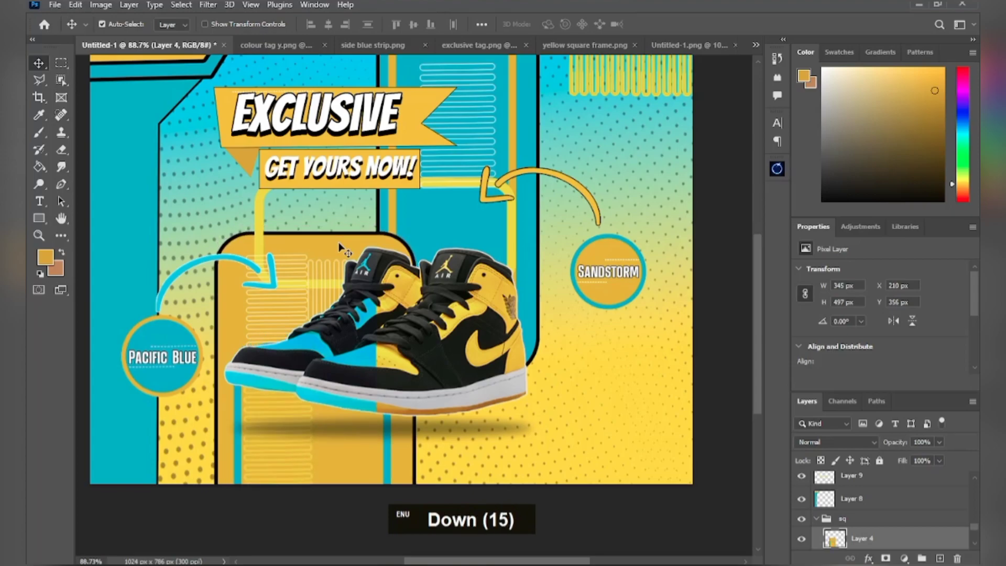
left_click(737, 336)
- Select all the poster's layers, rasterize them and merge them into a single layer
scroll(728, 326, "up", 3)
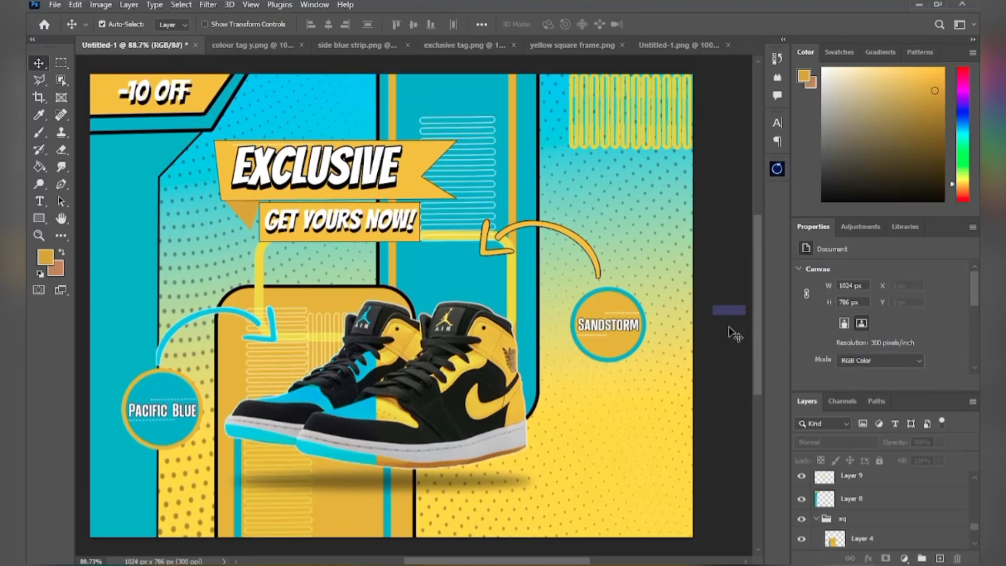
left_click_drag(86, 68, 646, 507)
right_click(854, 487)
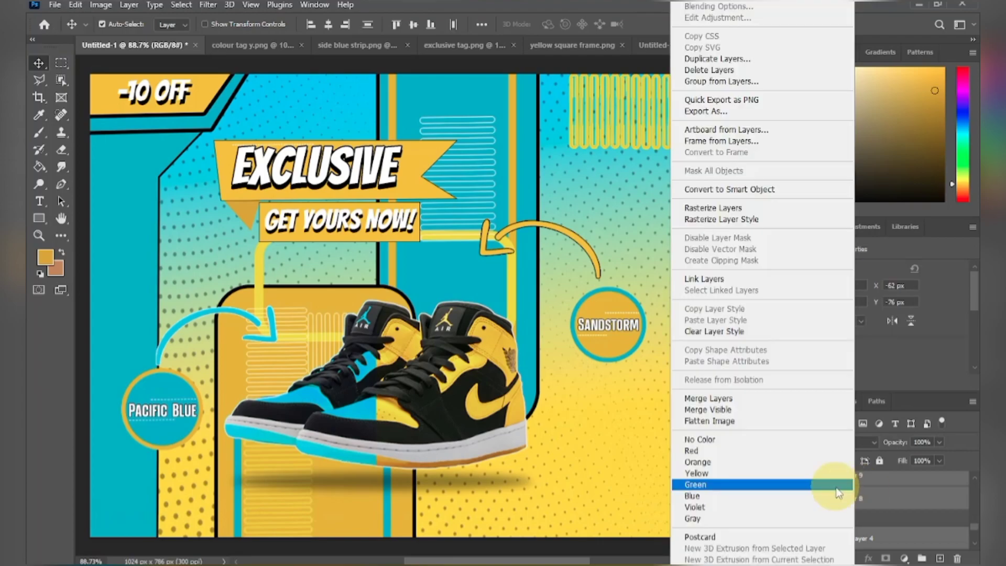
left_click(713, 207)
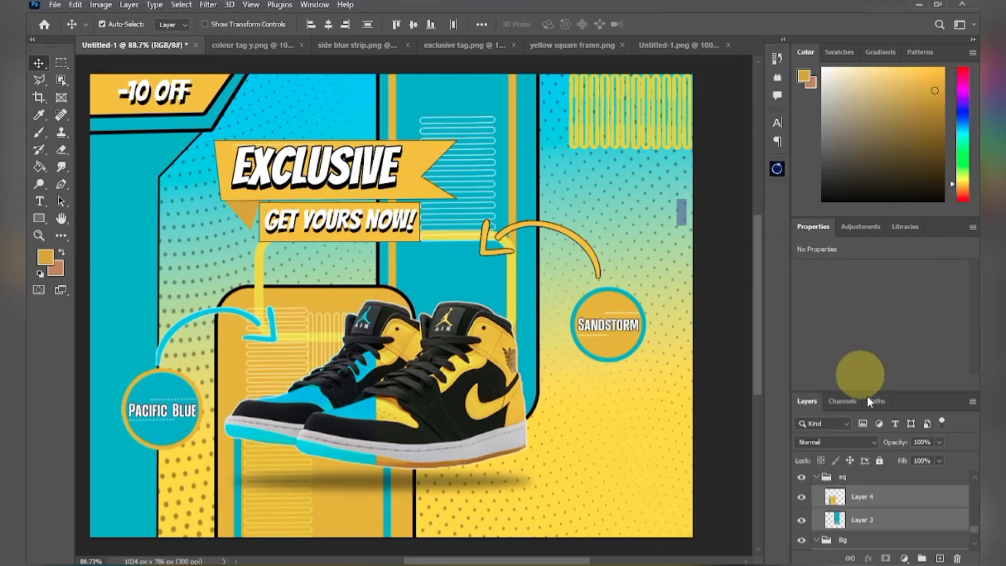
right_click(877, 507)
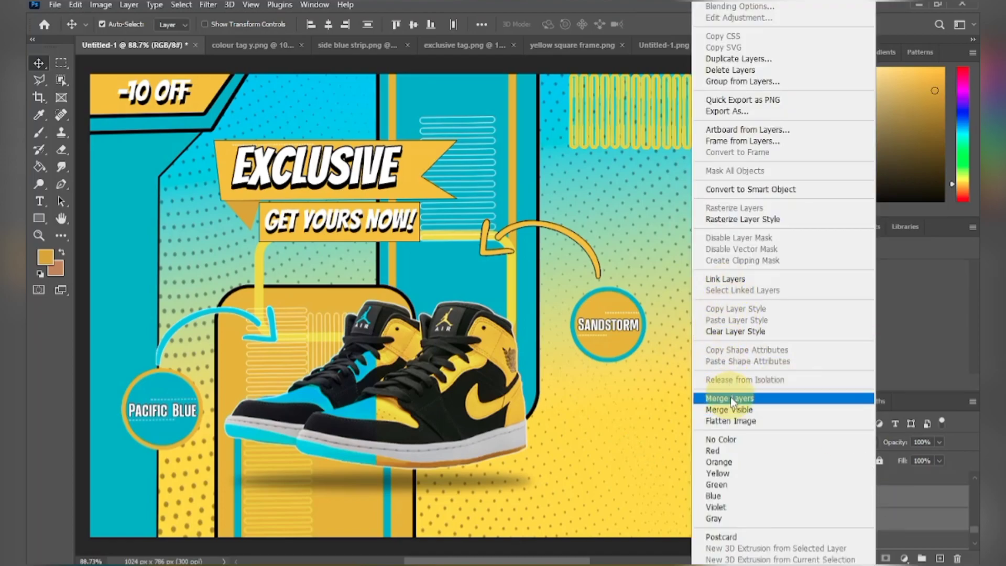
left_click(723, 396)
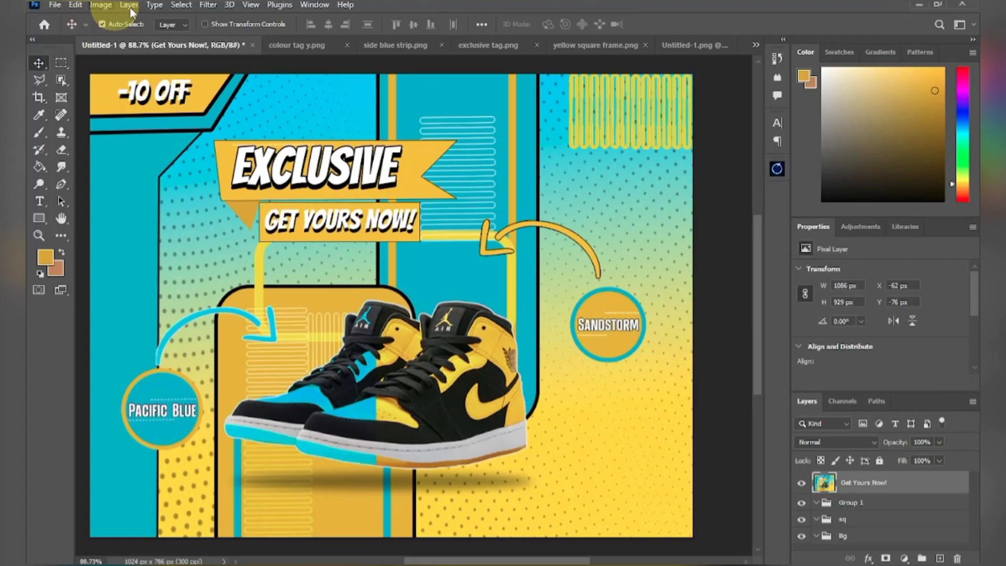
- Apply a 50-300mm Zoom Lens Flare above the Exclusive banner near the poster's upper edge, with brightness 120%
left_click(208, 4)
mouse_move(318, 242)
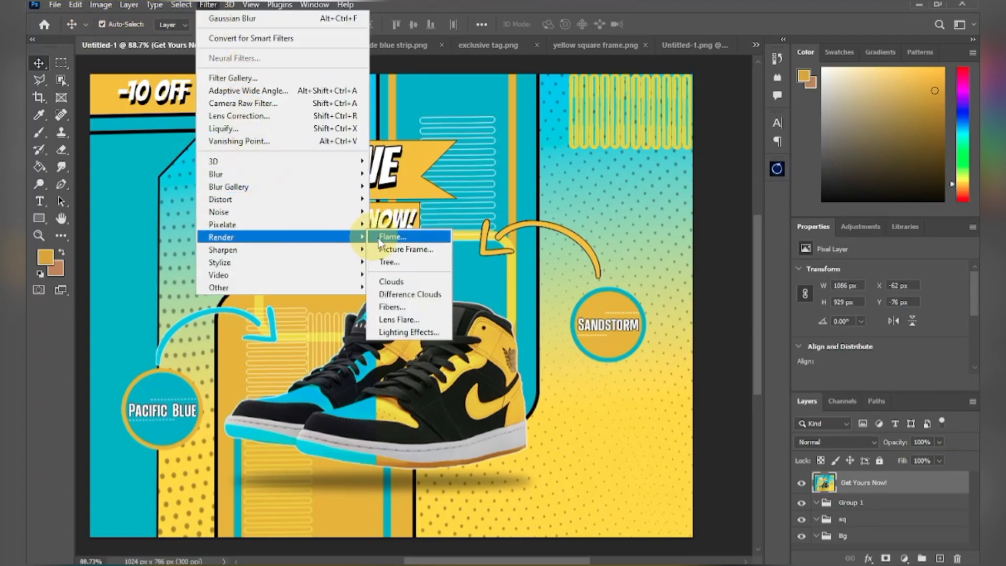
left_click(410, 320)
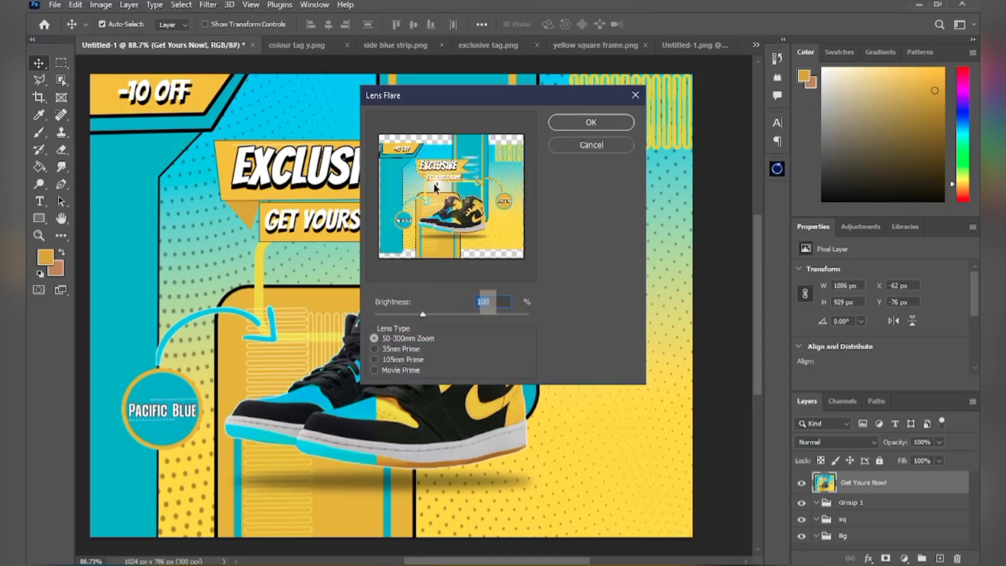
left_click_drag(435, 189, 442, 162)
left_click(435, 143)
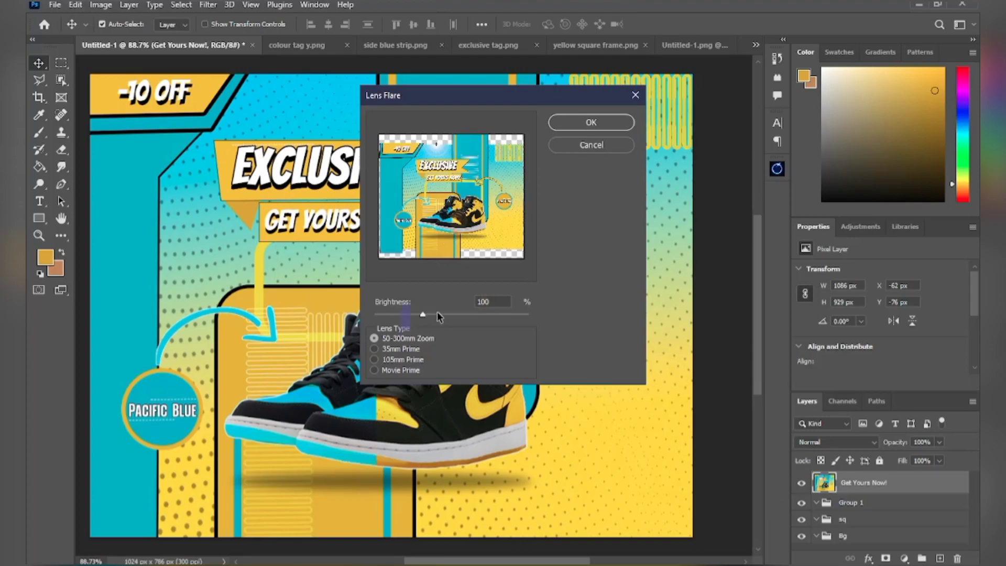
left_click_drag(423, 315, 432, 315)
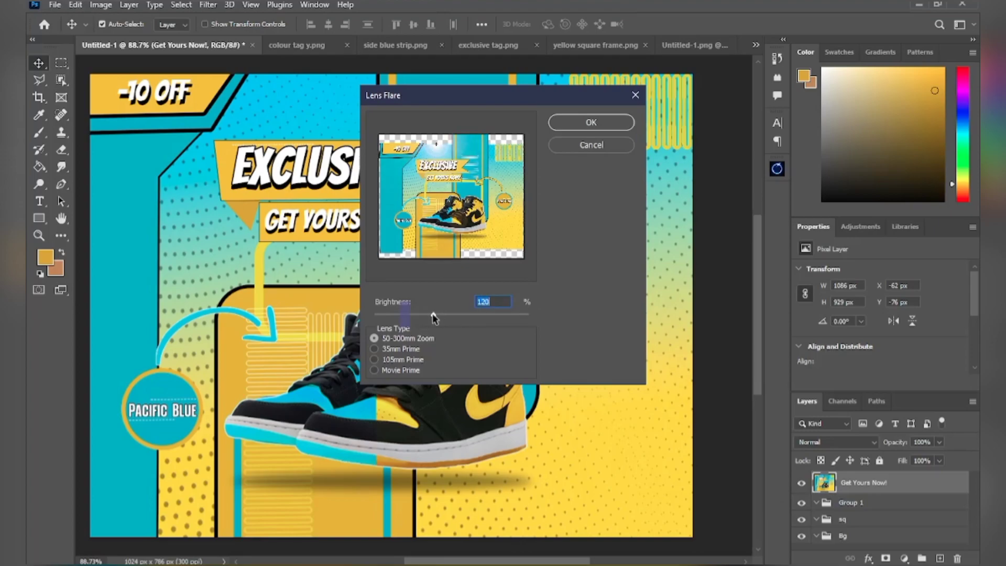
left_click(591, 123)
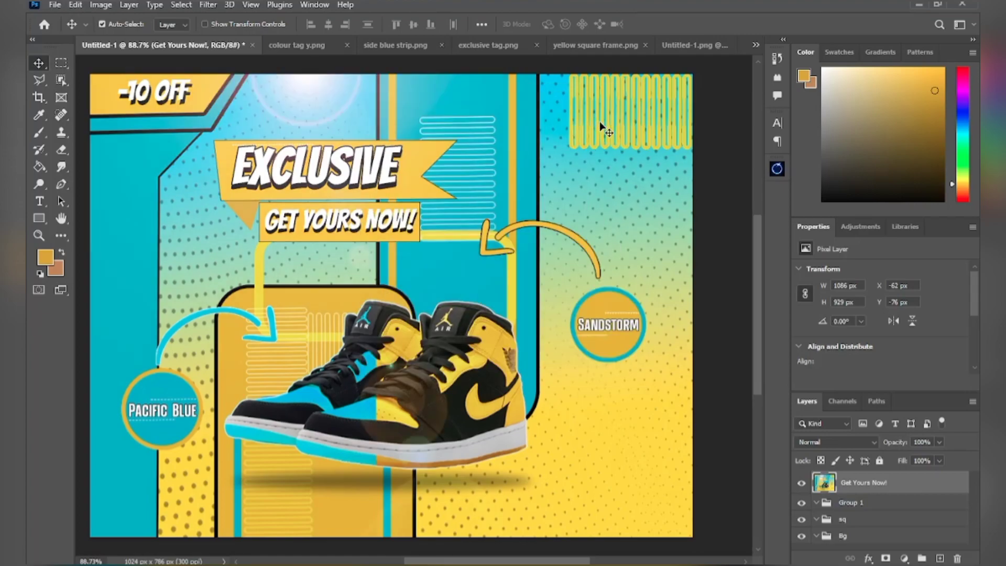
scroll(600, 121, "down", 1)
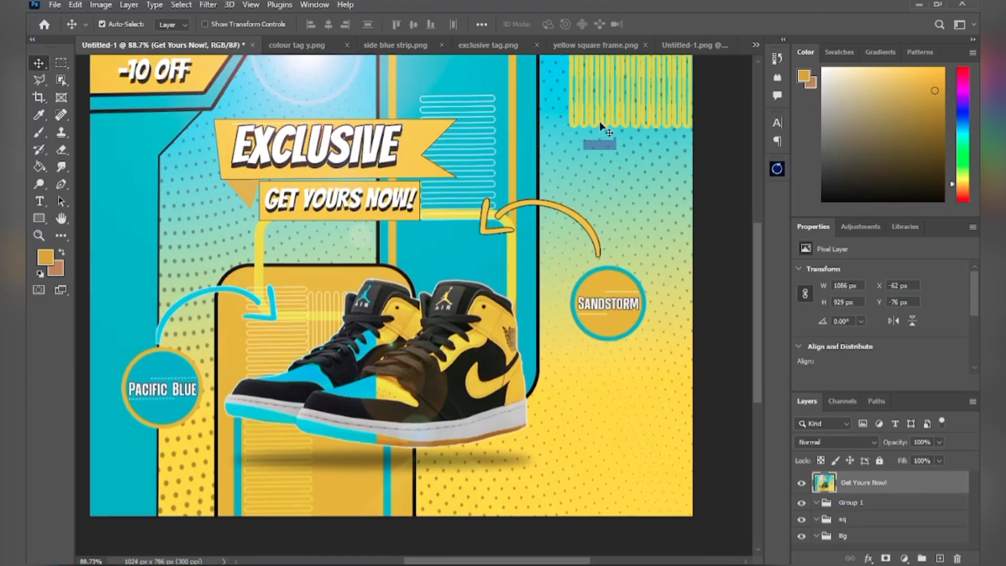
scroll(217, 287, "up", 1)
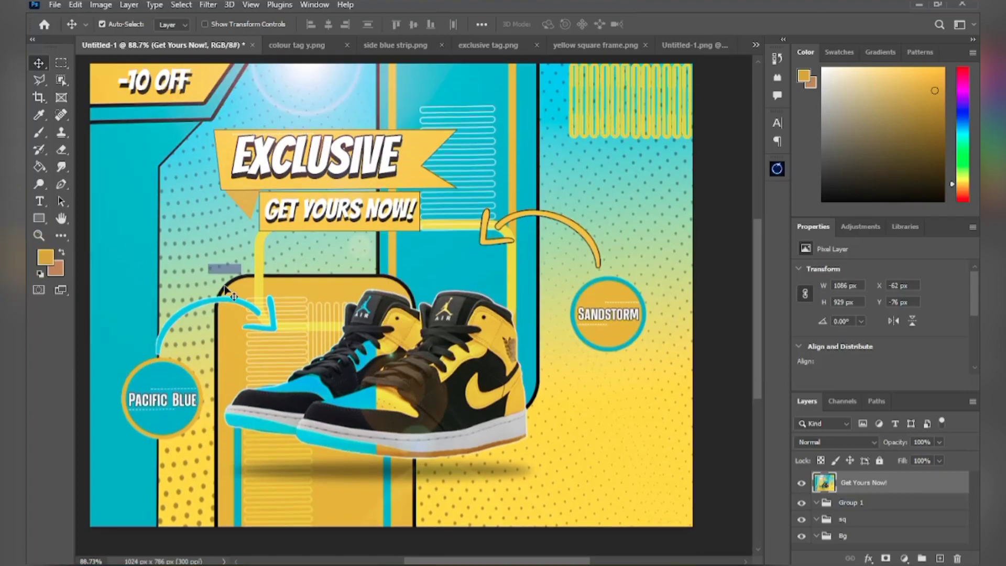
- Start a Camera Raw Filter on the merged poster layer with exposure -0.25, contrast +4, highlights +13, shadows +2, whites -4 and blacks +35
left_click(217, 4)
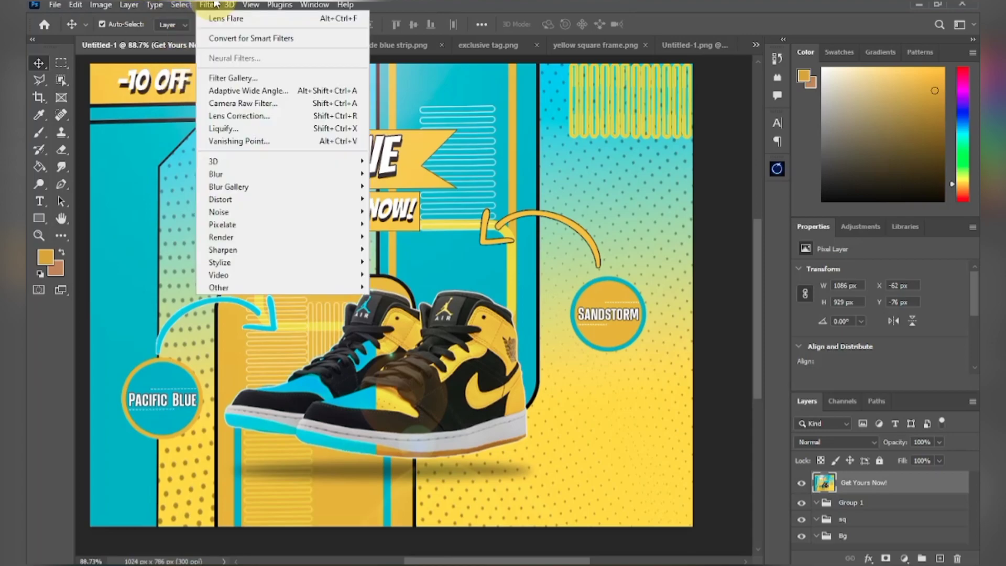
left_click(231, 105)
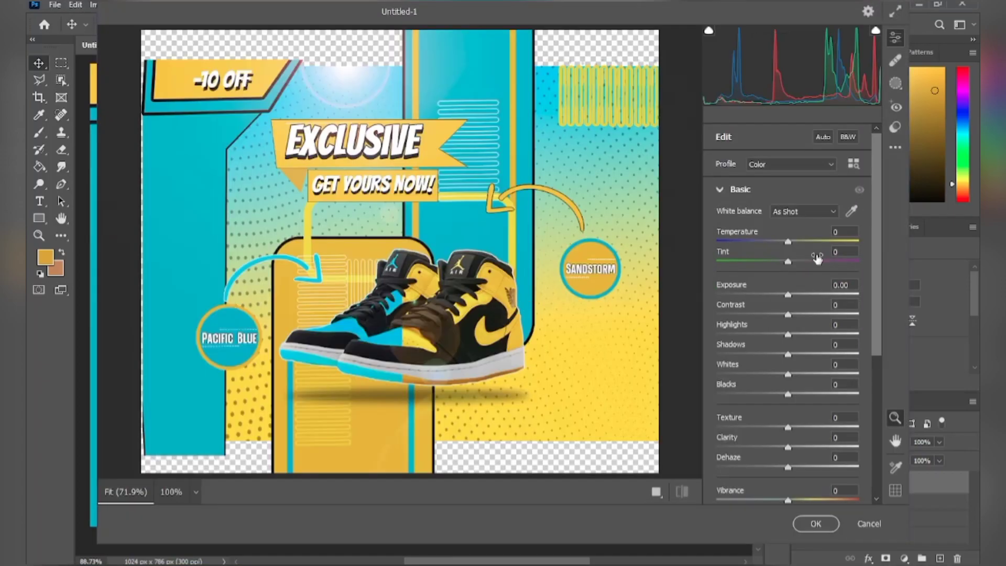
left_click_drag(788, 294, 814, 394)
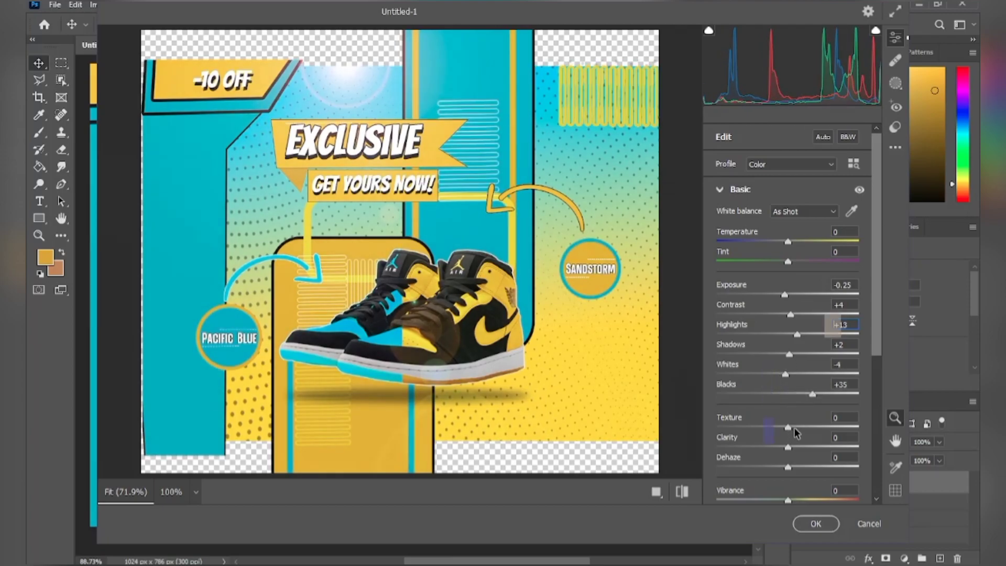
- Set texture +9, clarity +8, dehaze +10, vibrance +8 and saturation +11, and apply the Camera Raw Filter
left_click_drag(788, 426, 795, 466)
scroll(771, 426, "down", 3)
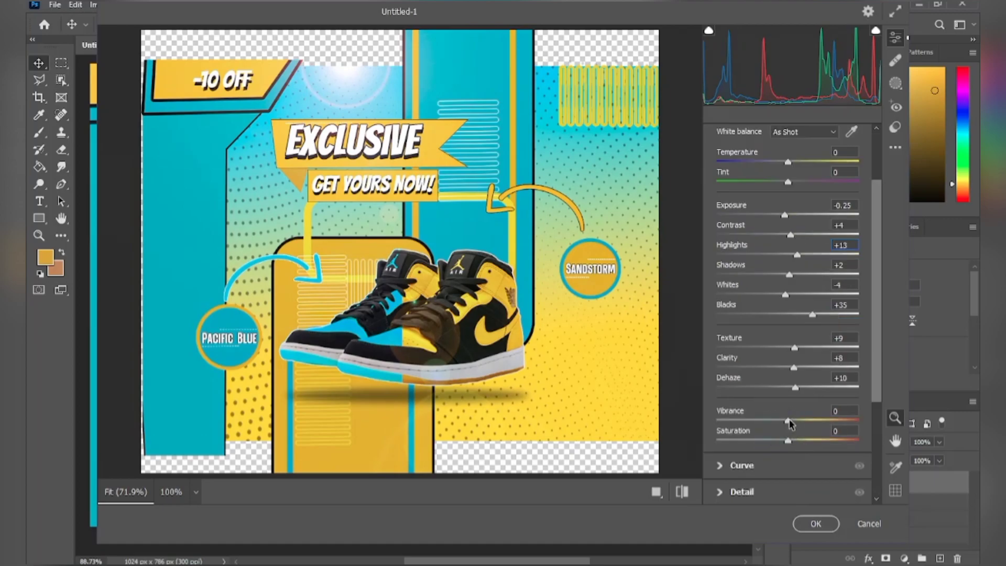
left_click_drag(790, 420, 796, 444)
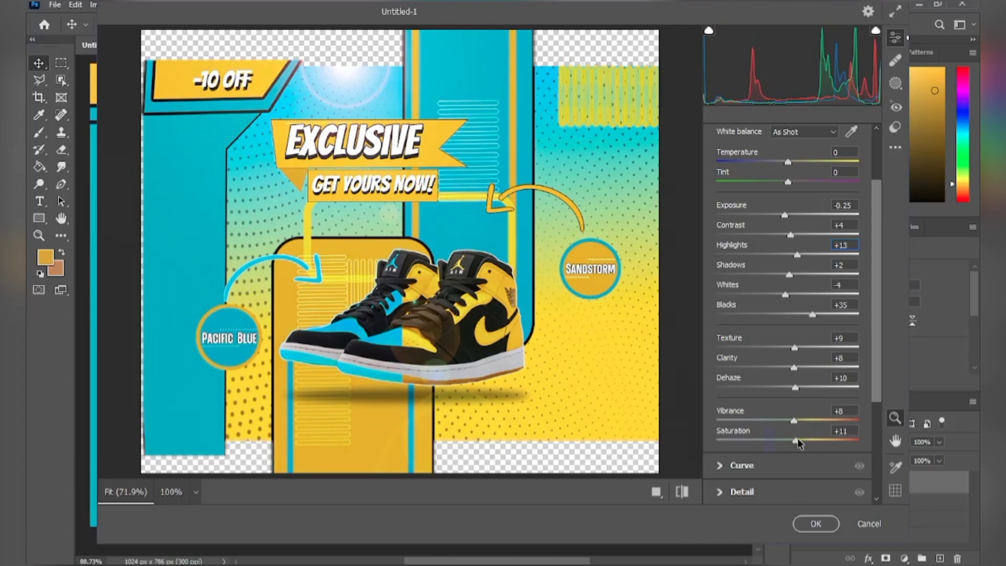
scroll(774, 412, "down", 3)
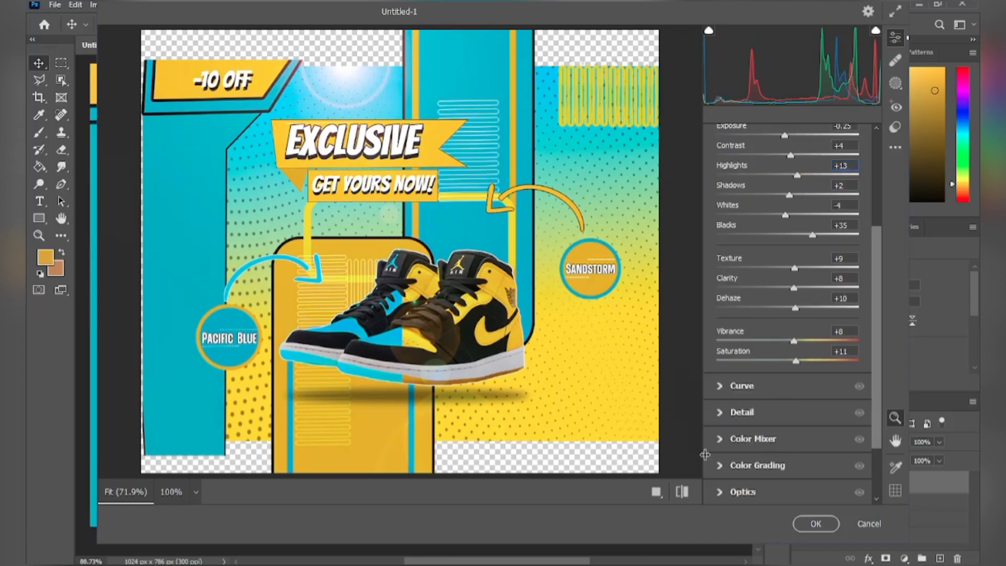
left_click(816, 524)
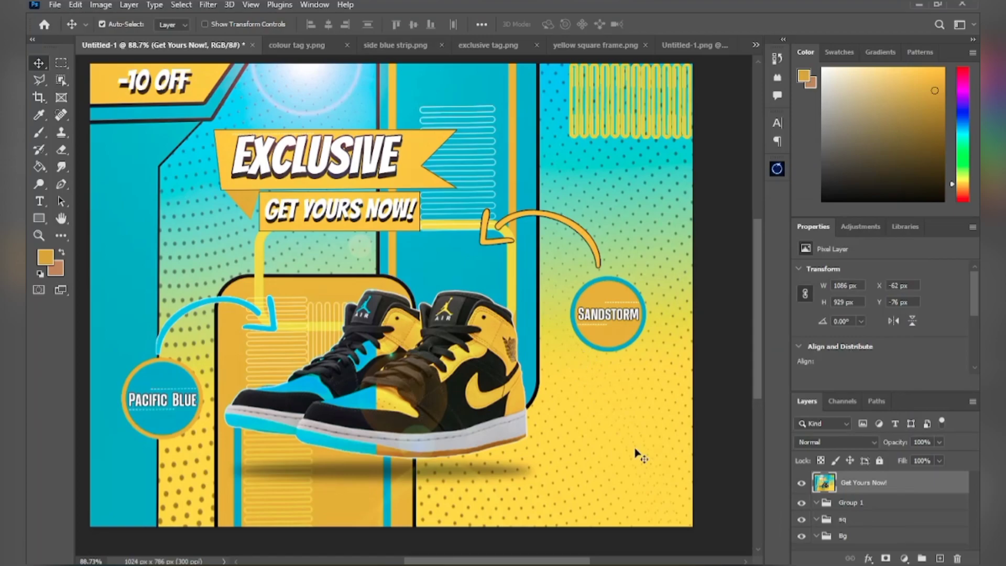
- Cut the full canvas area with a rectangular marquee, replace the leftover merged layer with a new one, and paste the trimmed artwork back
left_click(61, 63)
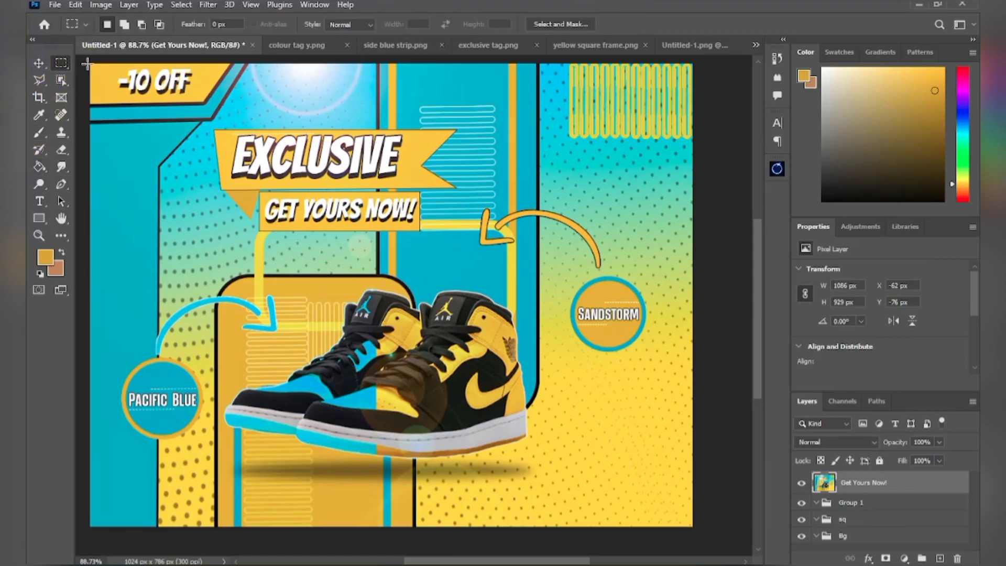
left_click_drag(90, 62, 693, 527)
key("ctrl+x")
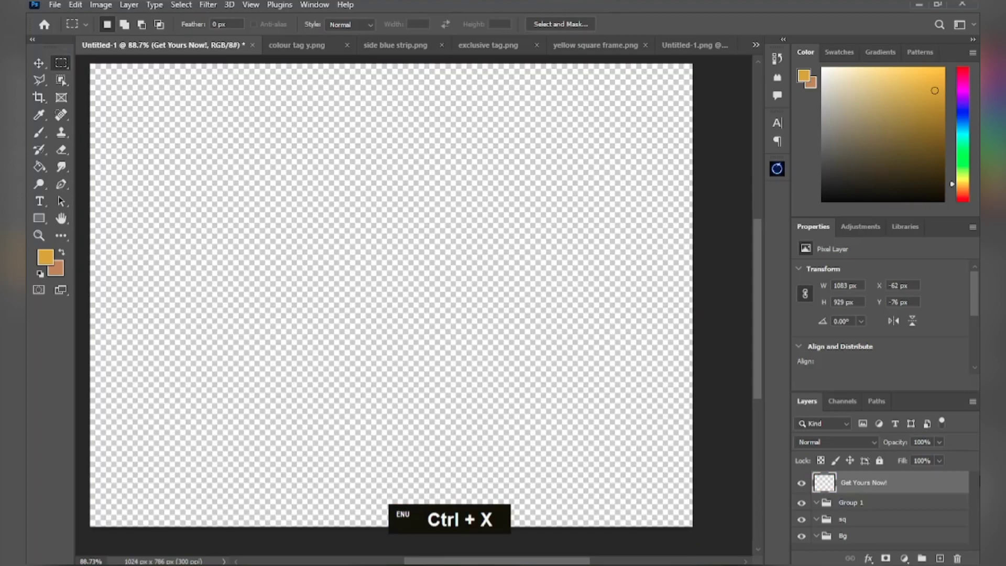
left_click(940, 559)
left_click_drag(873, 504, 957, 558)
key("ctrl+v")
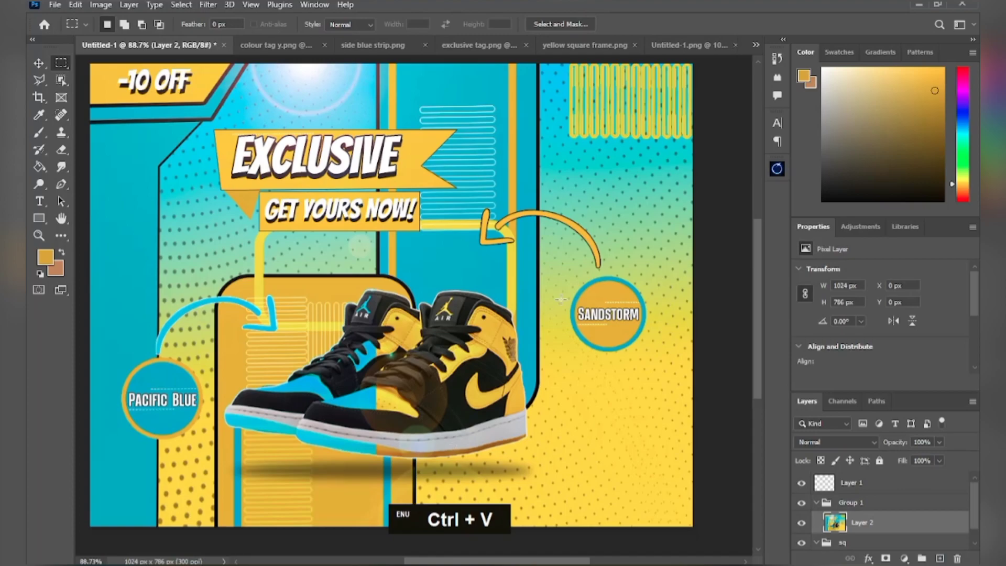